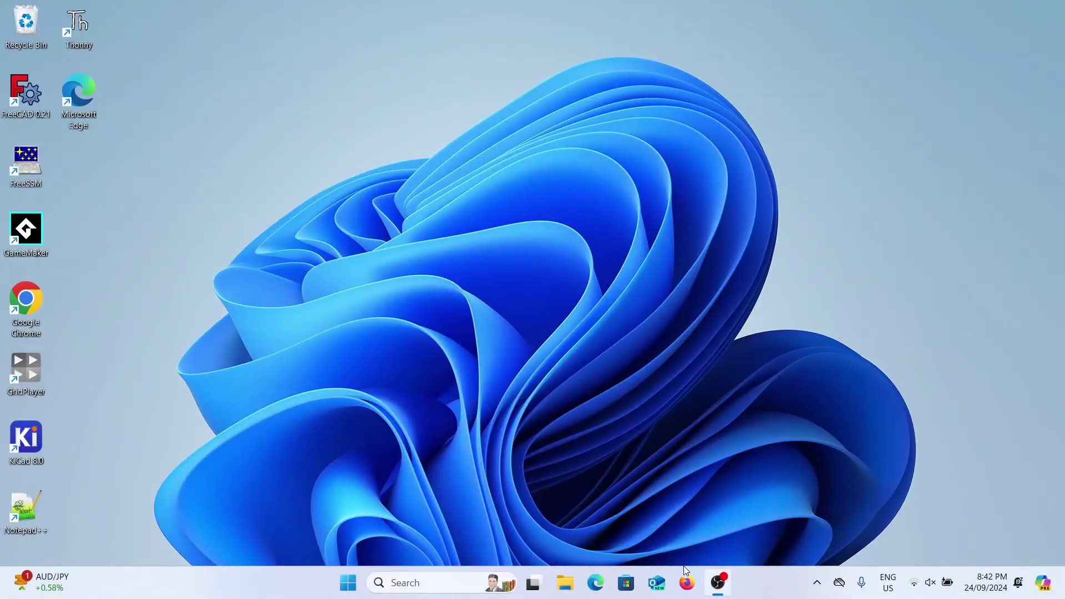
Open Firefox and go to the Virtual-Display-Driver GitHub repository via the pasted URL
left_click(687, 582)
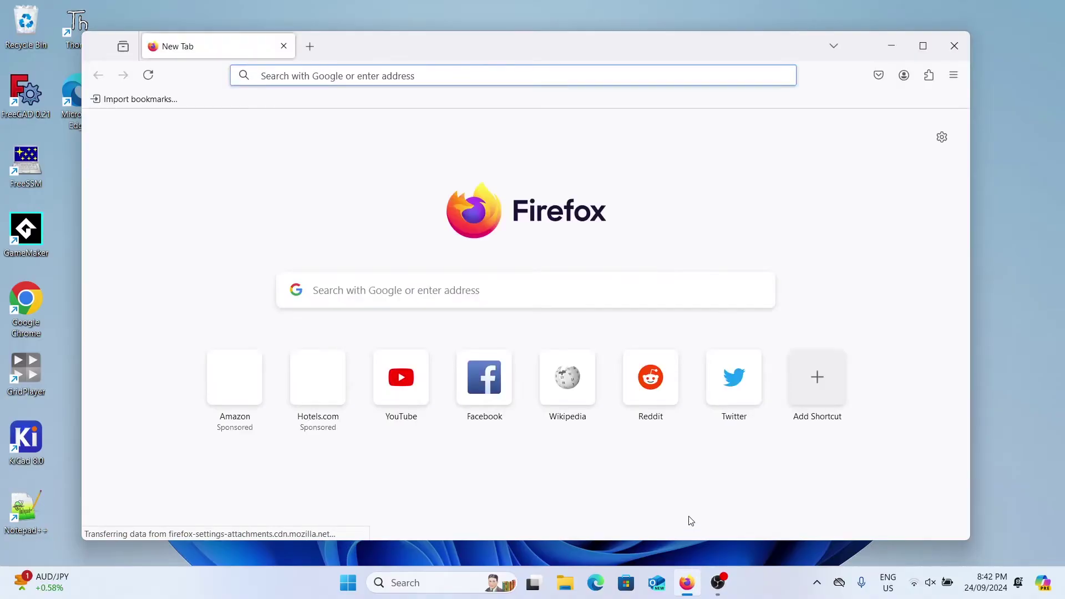
type("https://github.com/itsmikethetech/Virtual-Display-Driver")
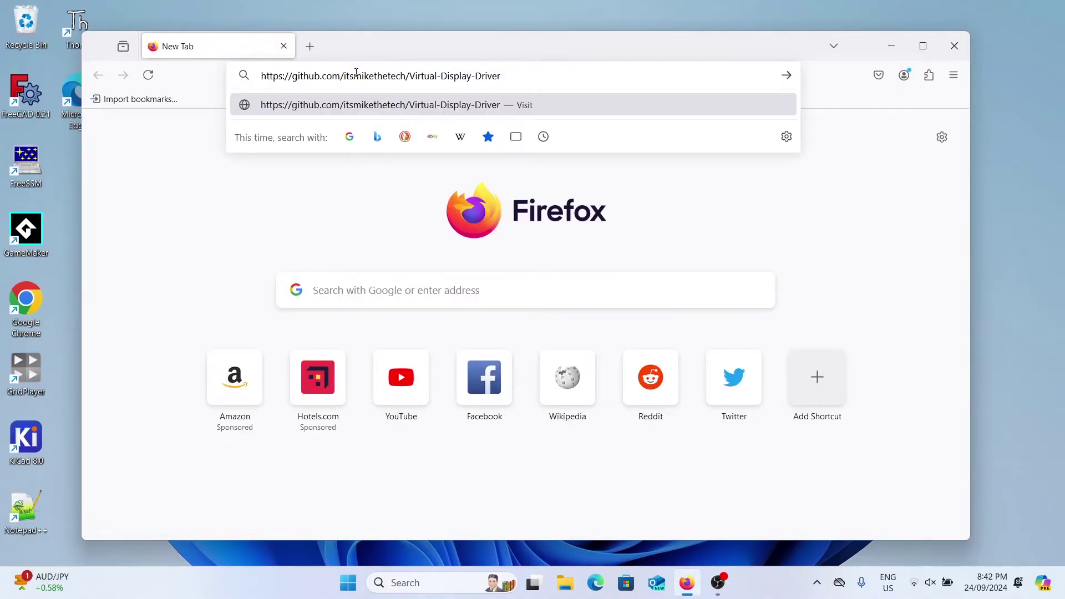
left_click_drag(520, 100, 159, 98)
left_click(512, 100)
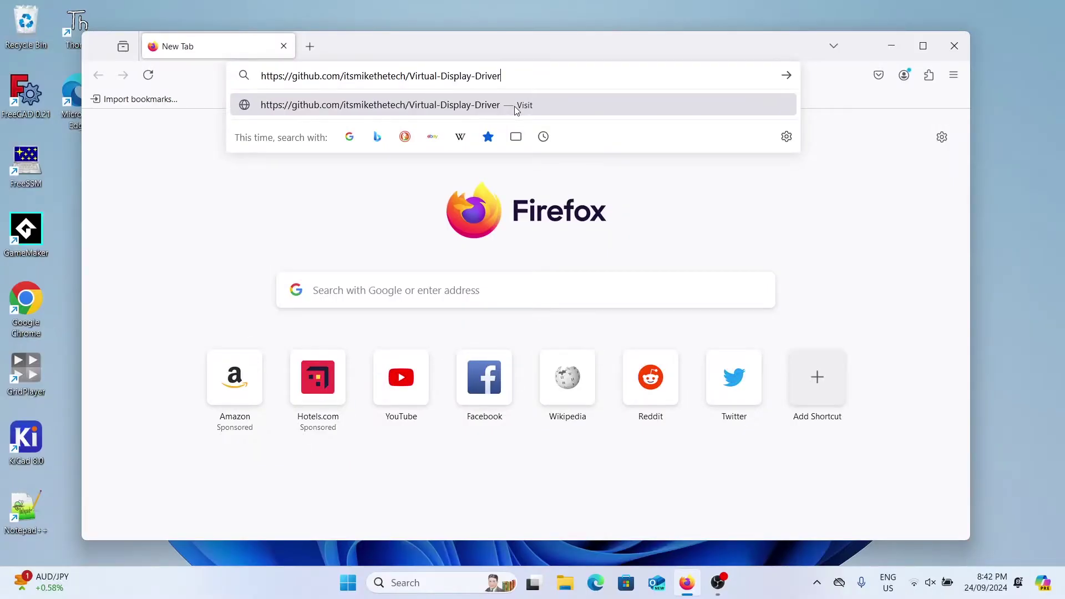
left_click(516, 110)
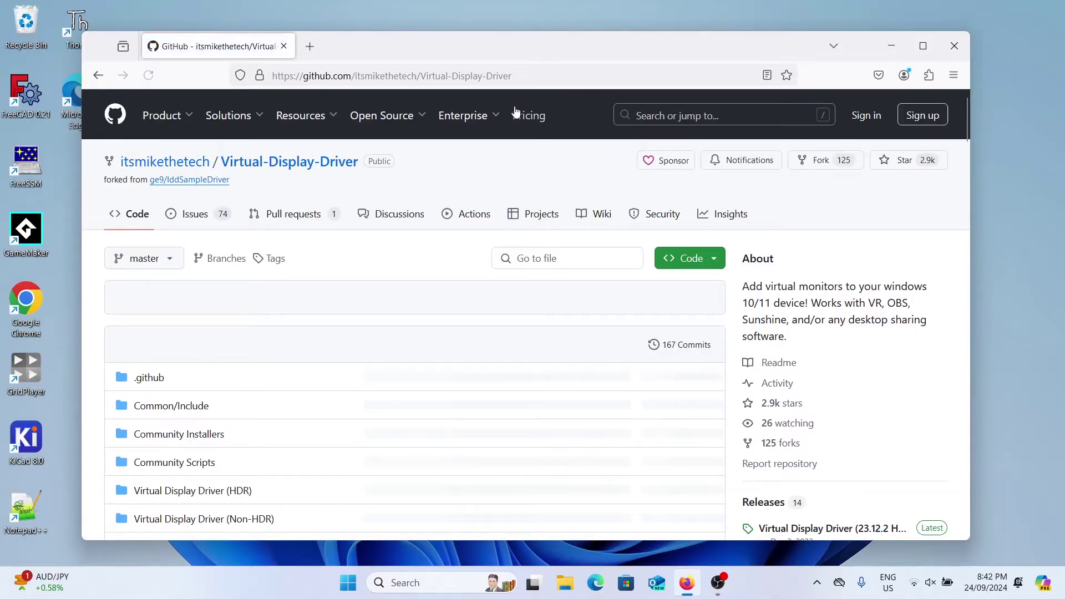
Open the 'Windows 10 and 11 (no HDR)' release and download VDD.23.10.20.2.zip
scroll(514, 148, "down", 8)
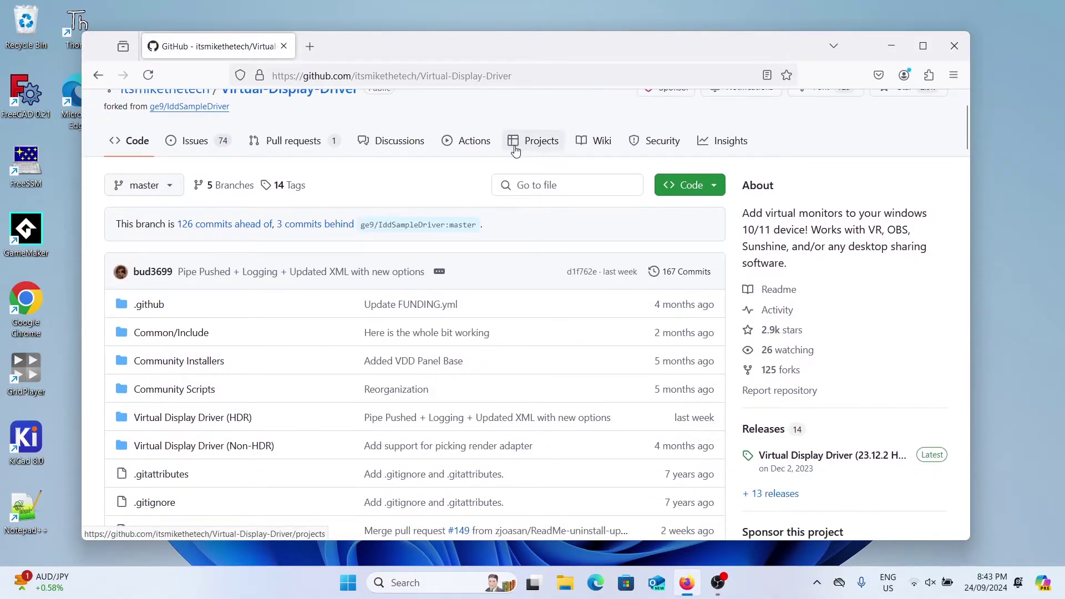
scroll(507, 153, "down", 5)
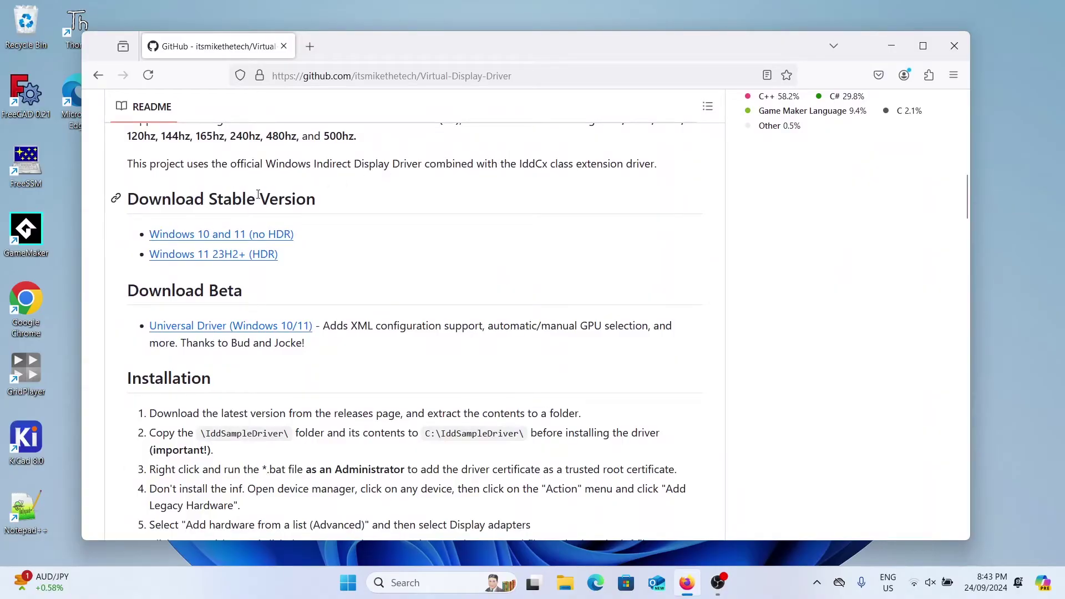
left_click(222, 238)
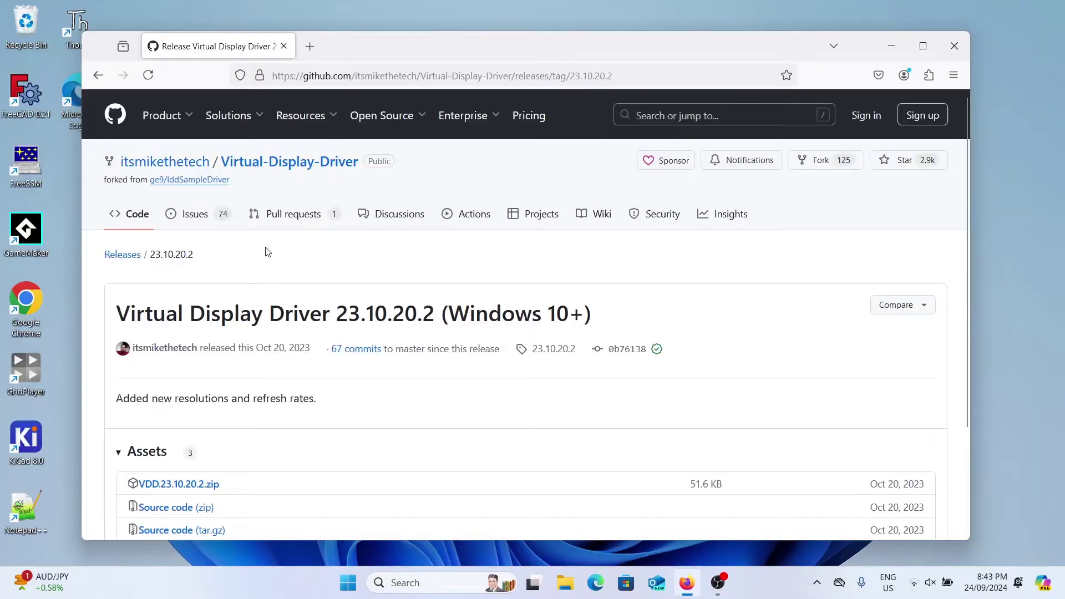
scroll(265, 254, "down", 3)
left_click_drag(129, 356, 238, 359)
left_click(237, 359)
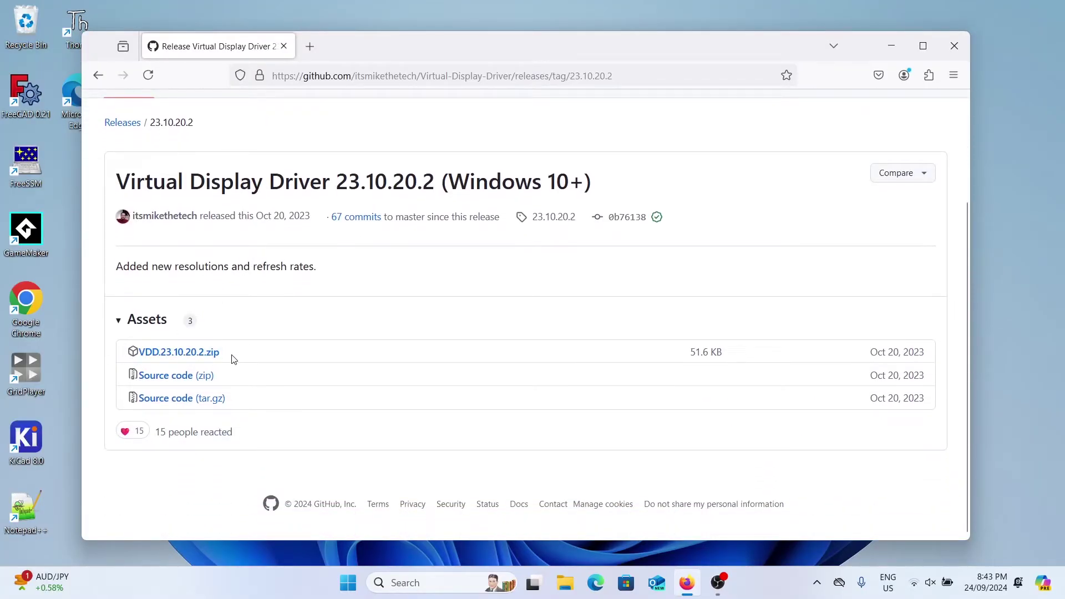
left_click(183, 355)
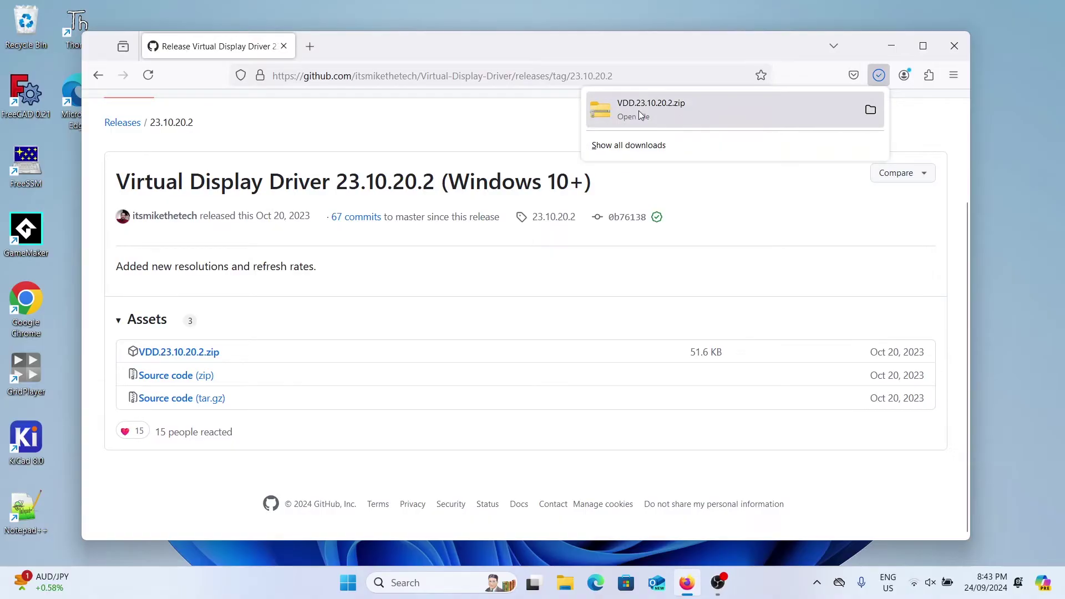
Close Firefox and extract VDD.23.10.20.2.zip into its suggested Downloads subfolder
left_click(871, 109)
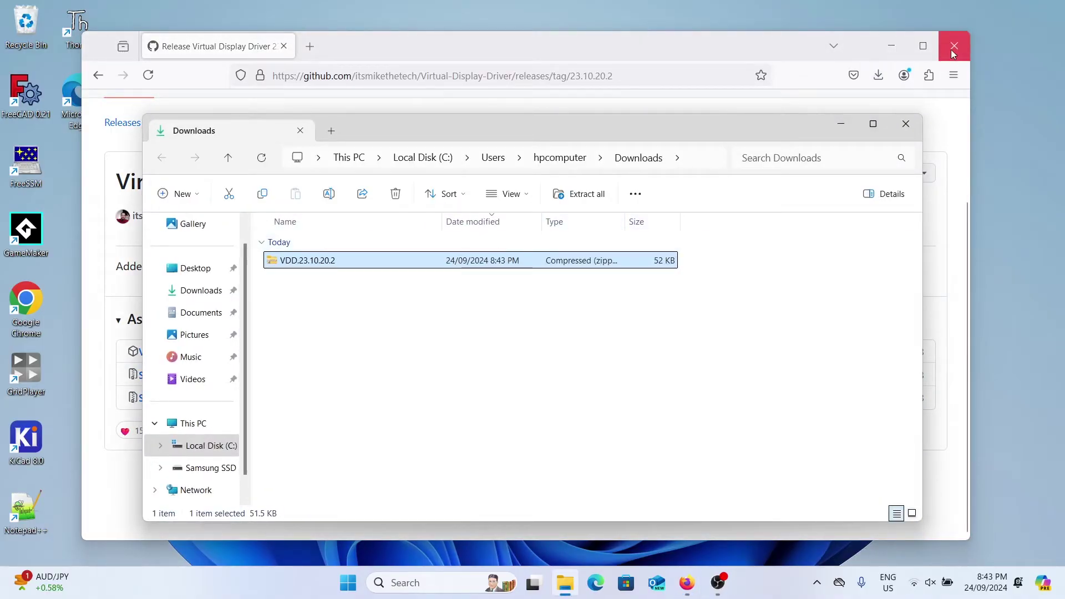
left_click(964, 44)
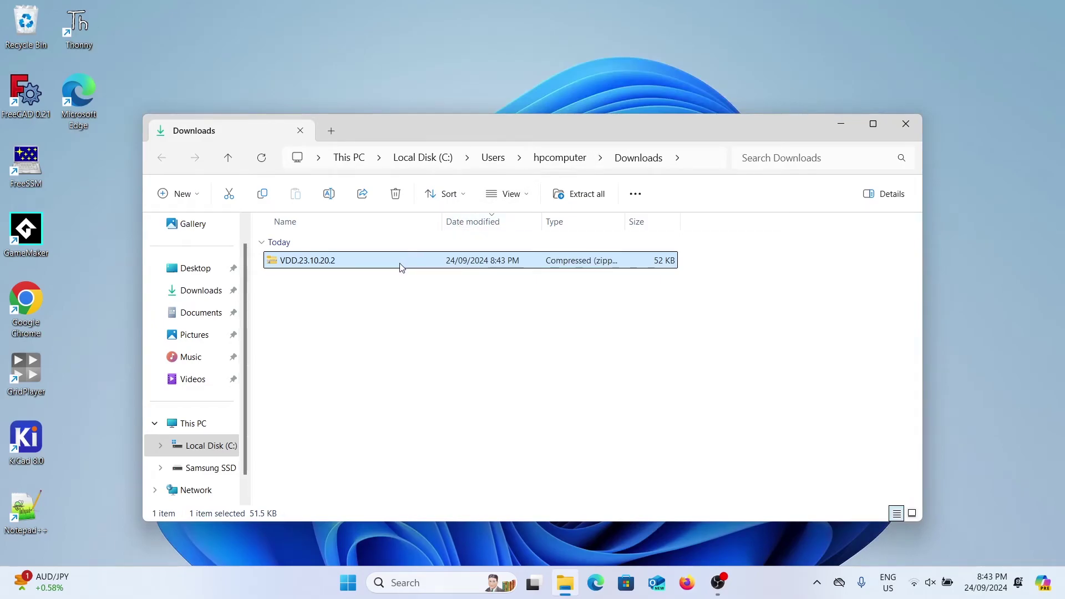
right_click(392, 261)
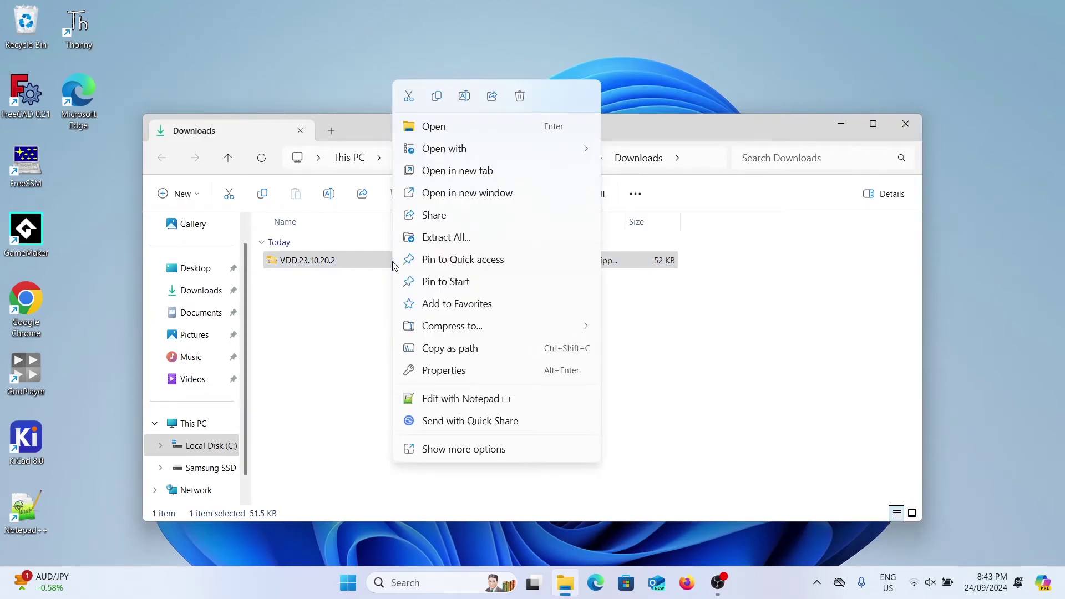
left_click(447, 238)
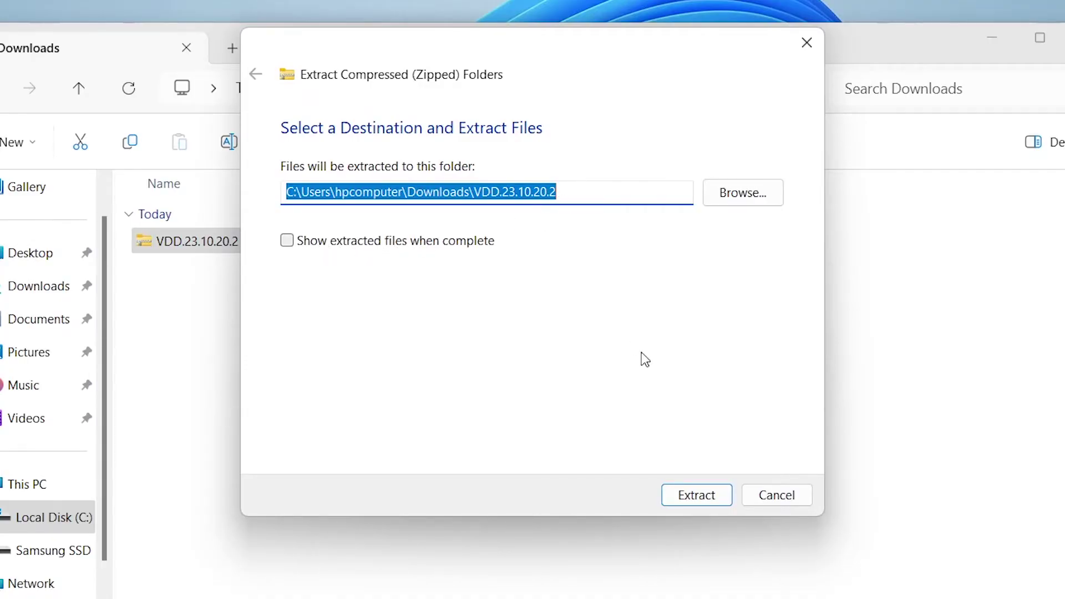
left_click(710, 494)
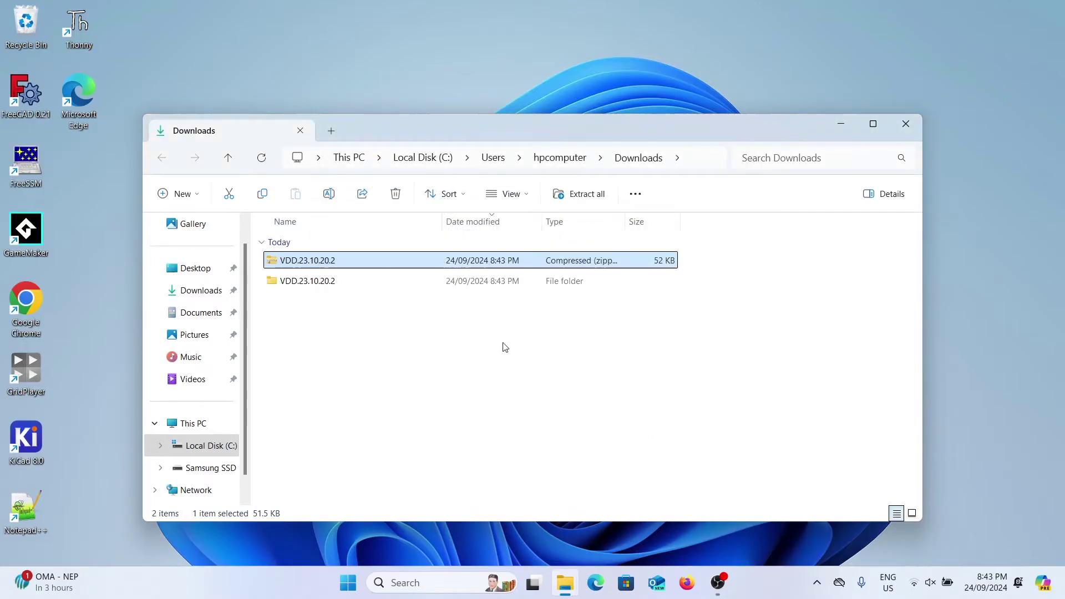
Open the extracted VDD.23.10.20.2 folder and copy the IddSampleDriver folder
left_click(304, 284)
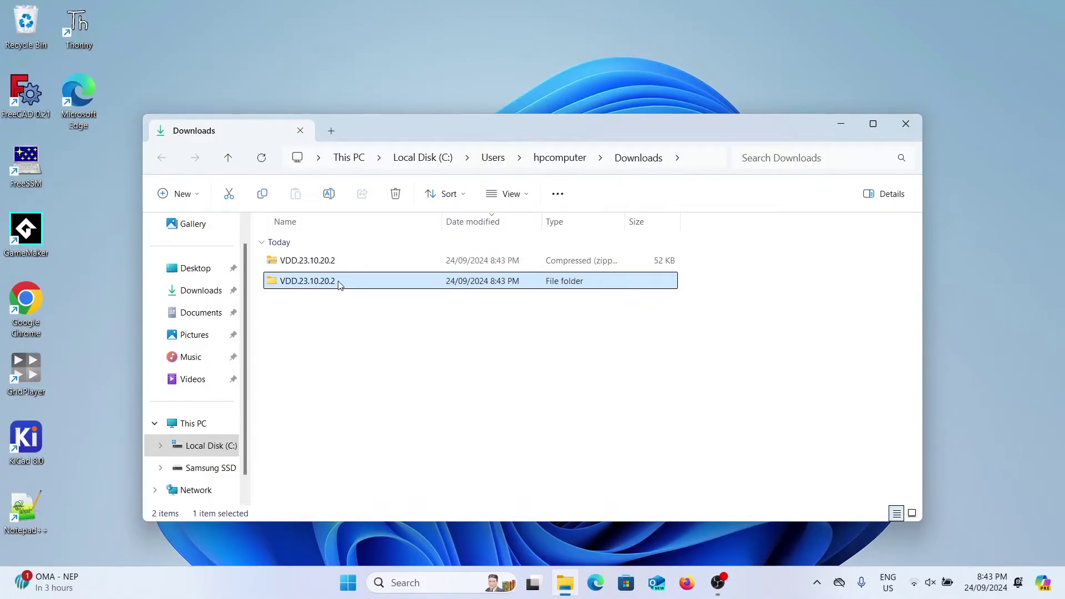
double_click(328, 283)
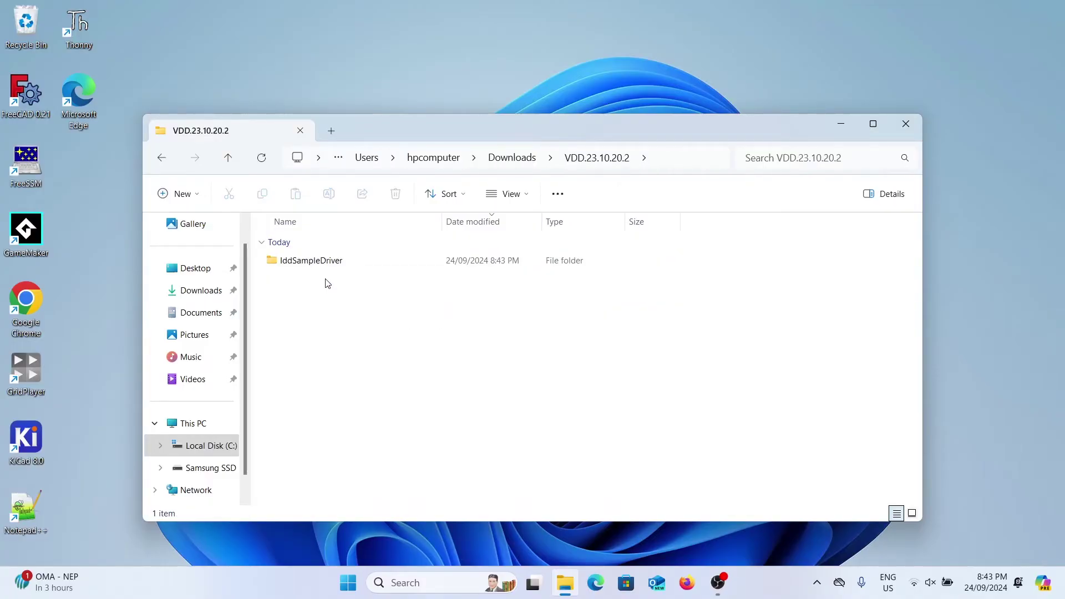
left_click(331, 262)
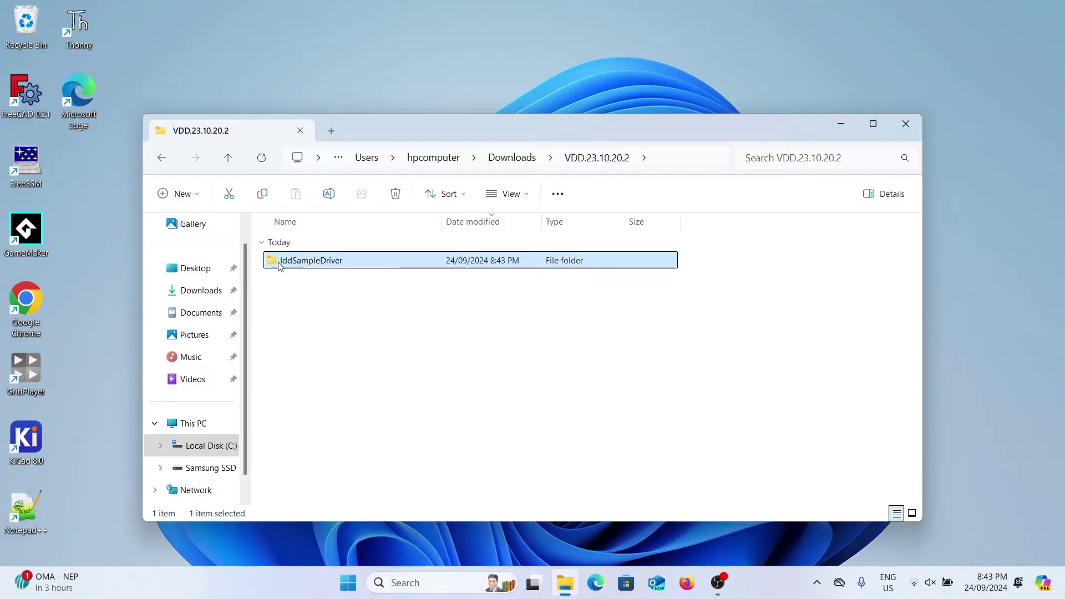
right_click(342, 264)
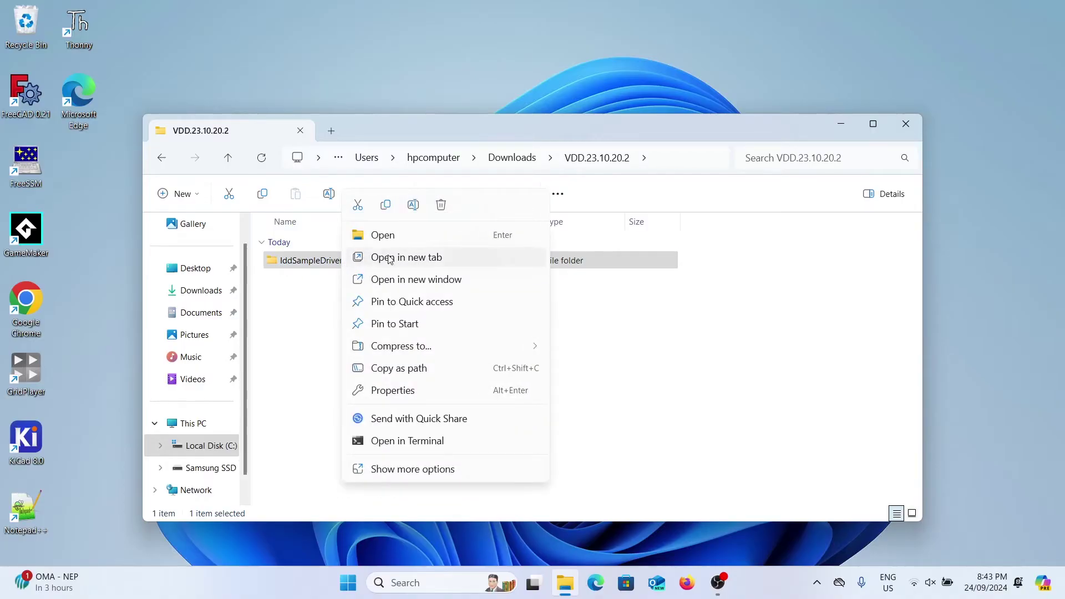
left_click(388, 211)
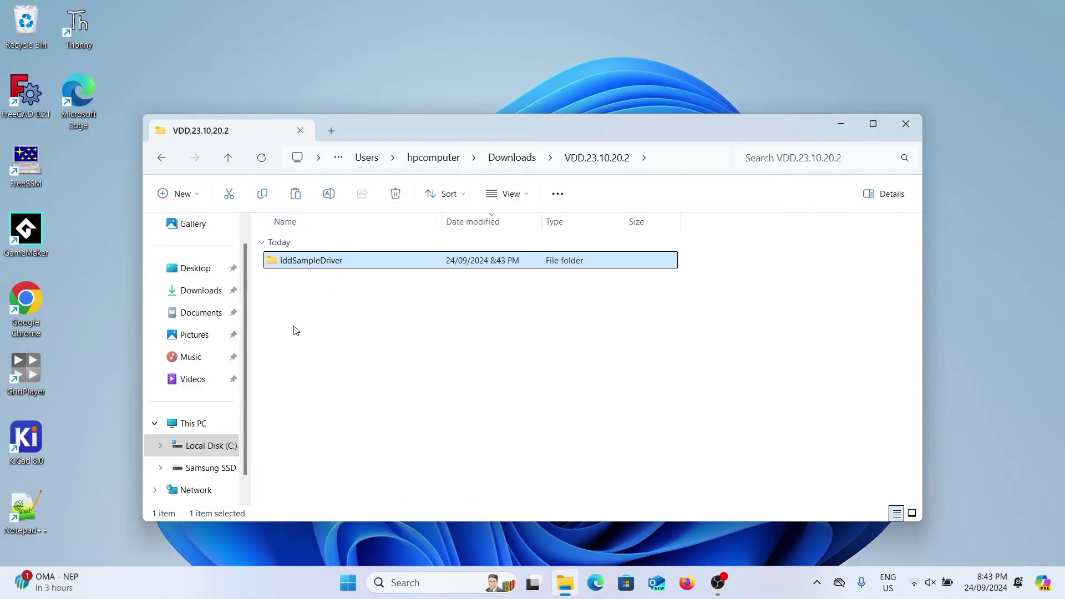
Paste the IddSampleDriver folder into the root of C:\
left_click(673, 154)
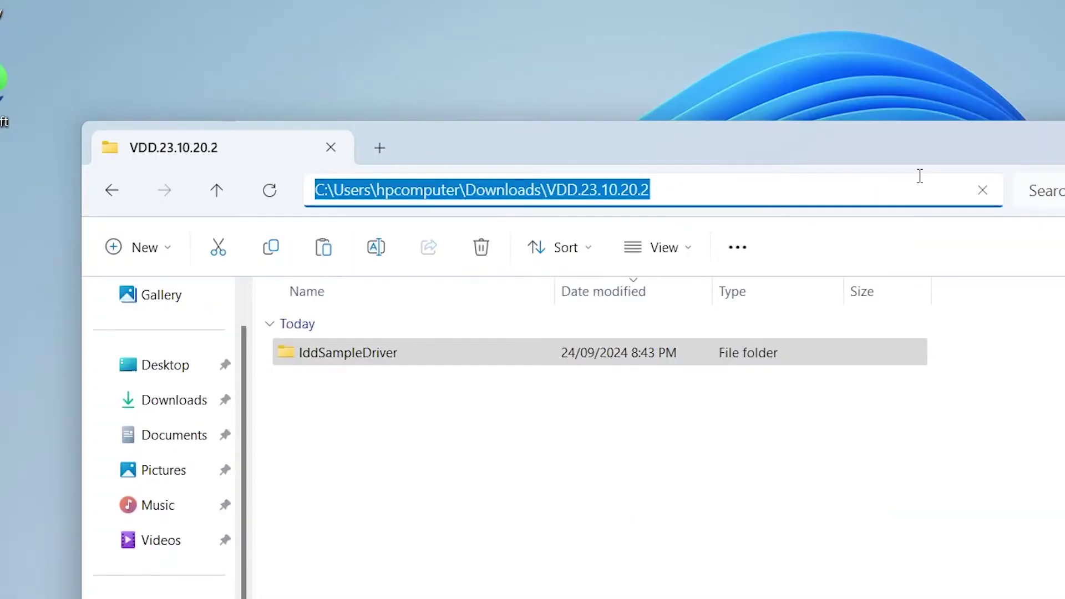
type("C:\\")
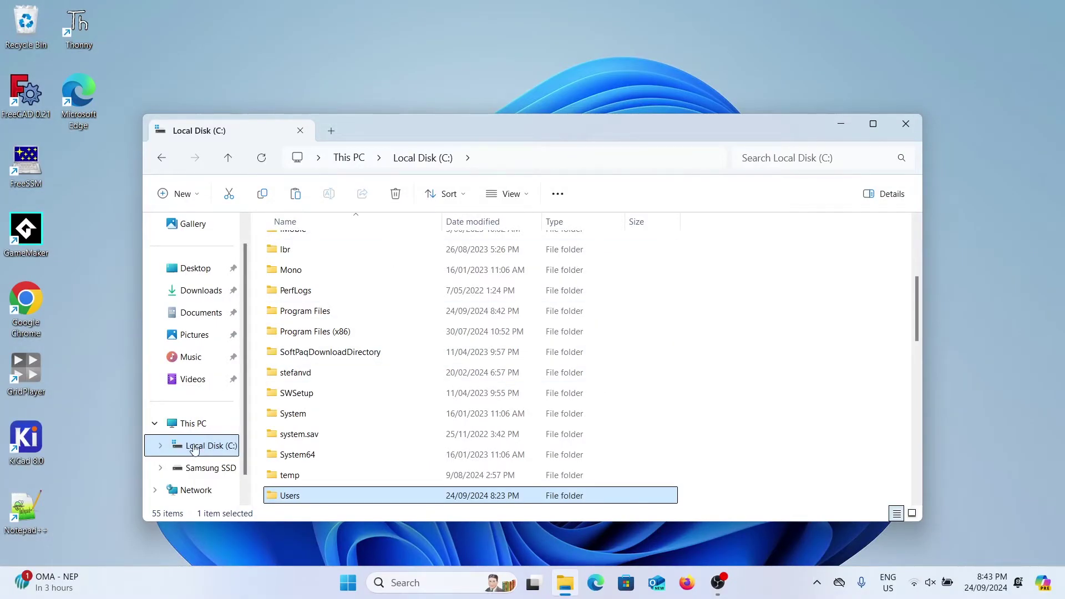
left_click(518, 160)
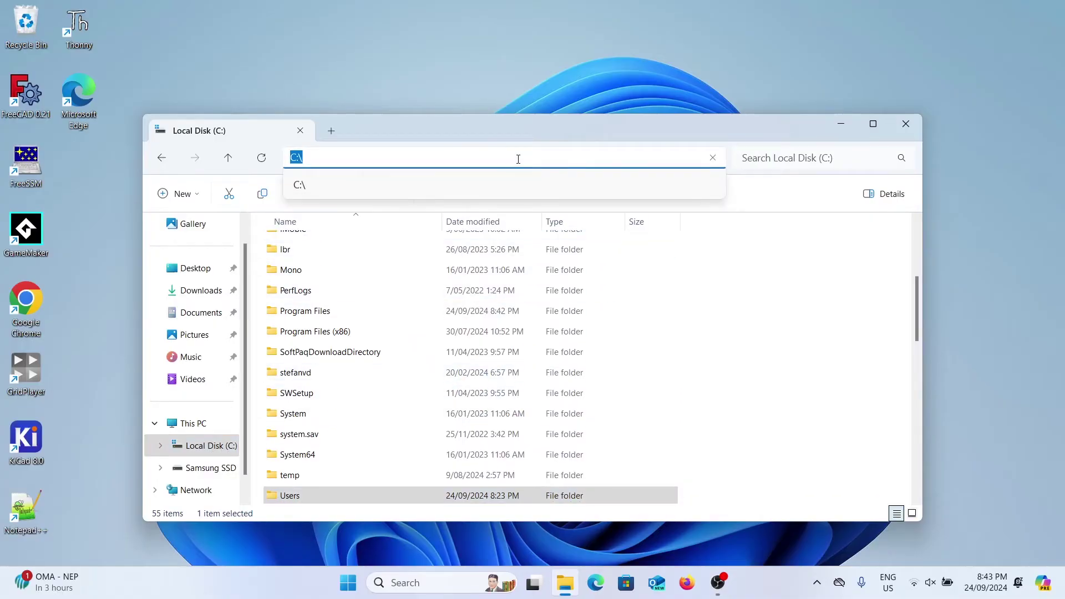
left_click(766, 278)
right_click(729, 256)
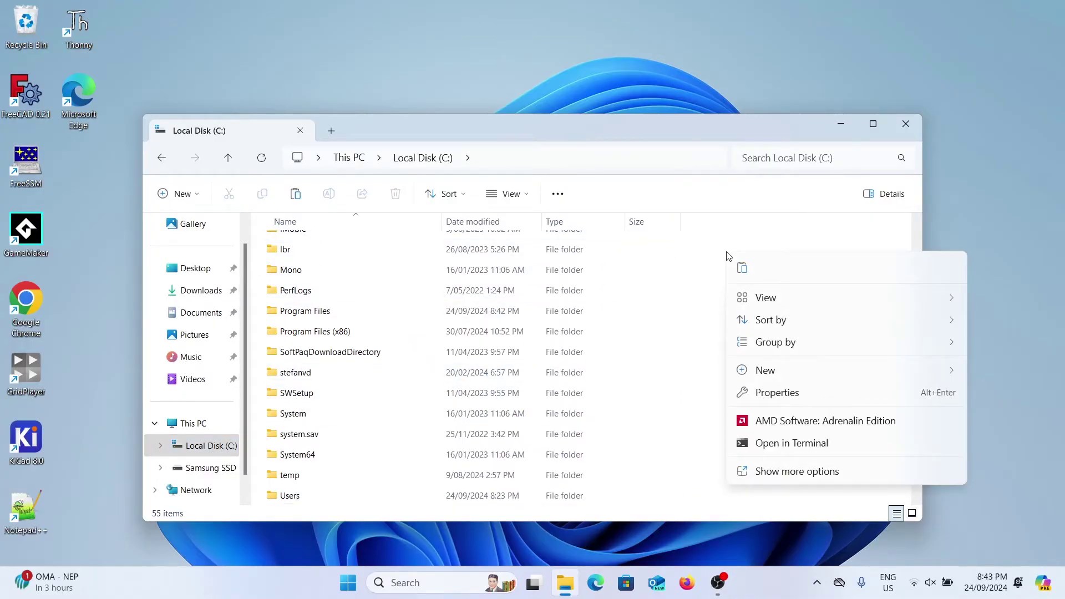
scroll(501, 241, "up", 1)
left_click(501, 241)
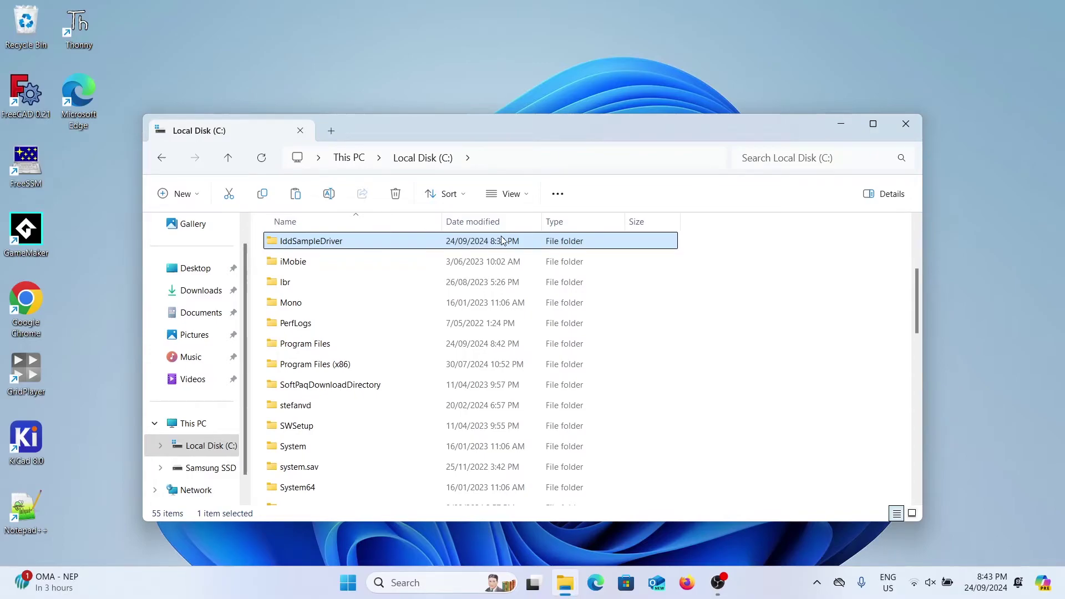
Open C:\IddSampleDriver and review its six driver files
double_click(305, 245)
left_click(598, 163)
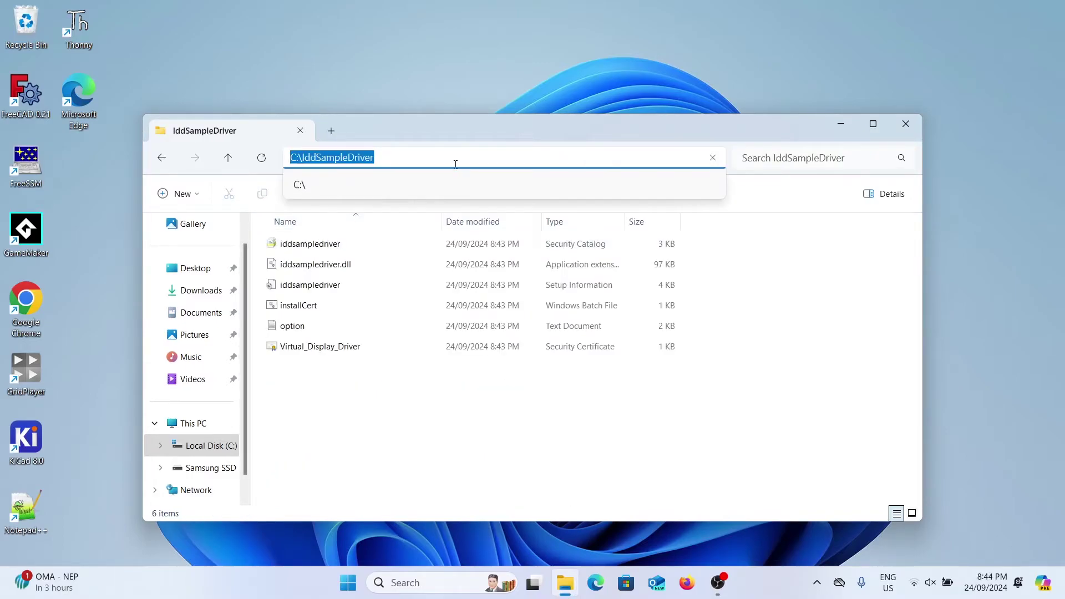
left_click(343, 377)
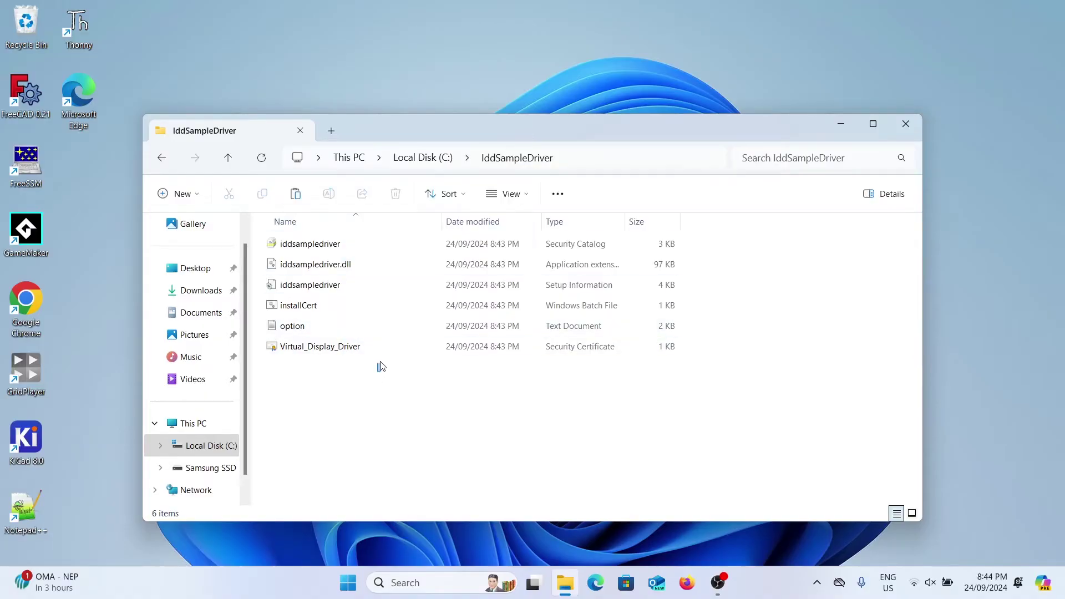
left_click_drag(381, 368, 364, 240)
left_click(357, 377)
Run installCert.bat as administrator past SmartScreen, adding the certificate, then close the console
right_click(294, 305)
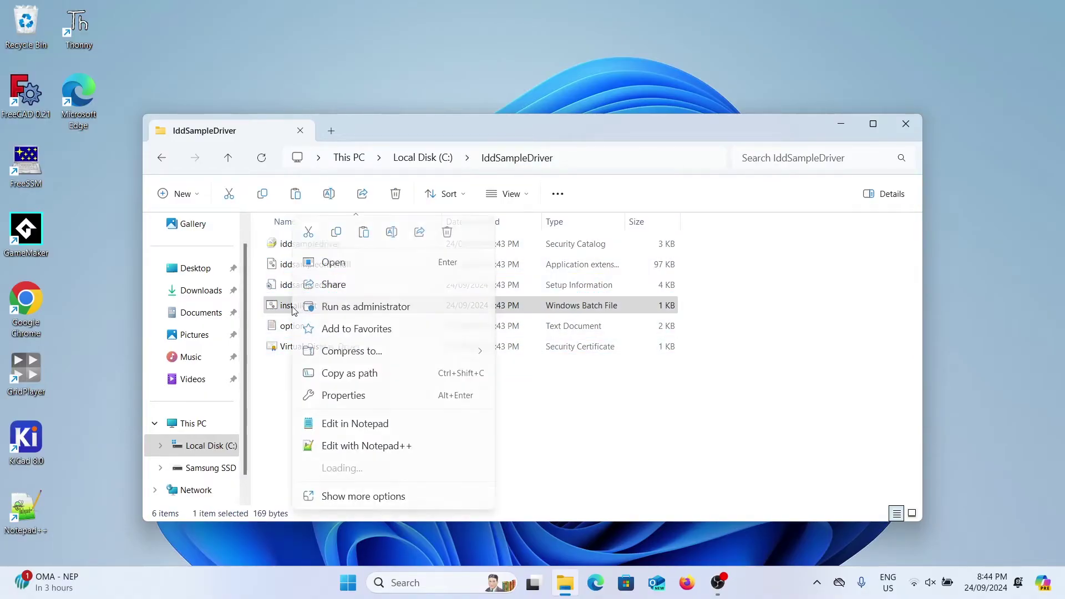
left_click(331, 309)
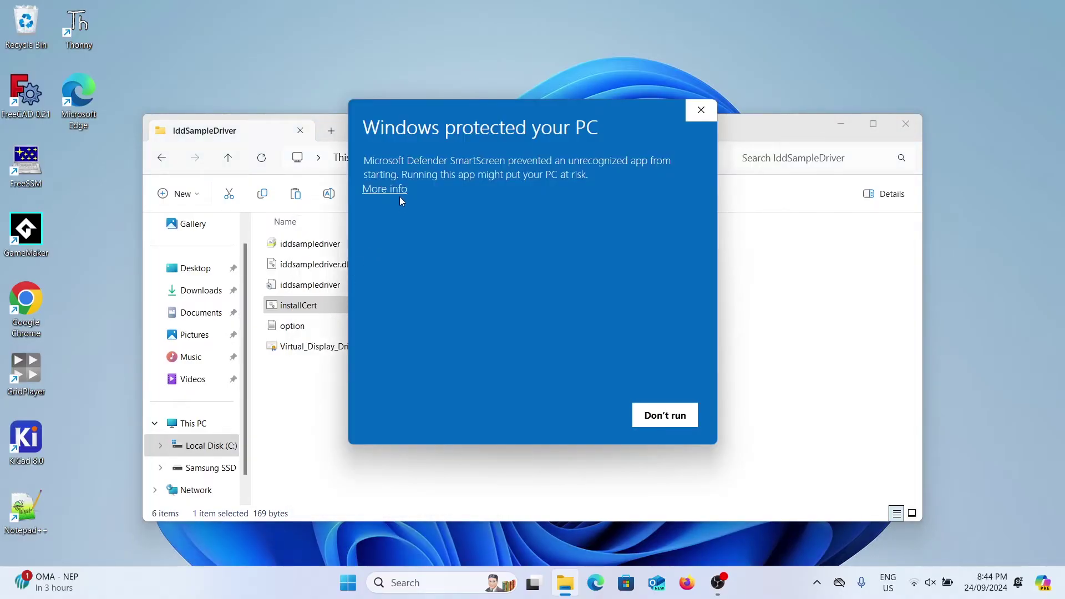
left_click(390, 190)
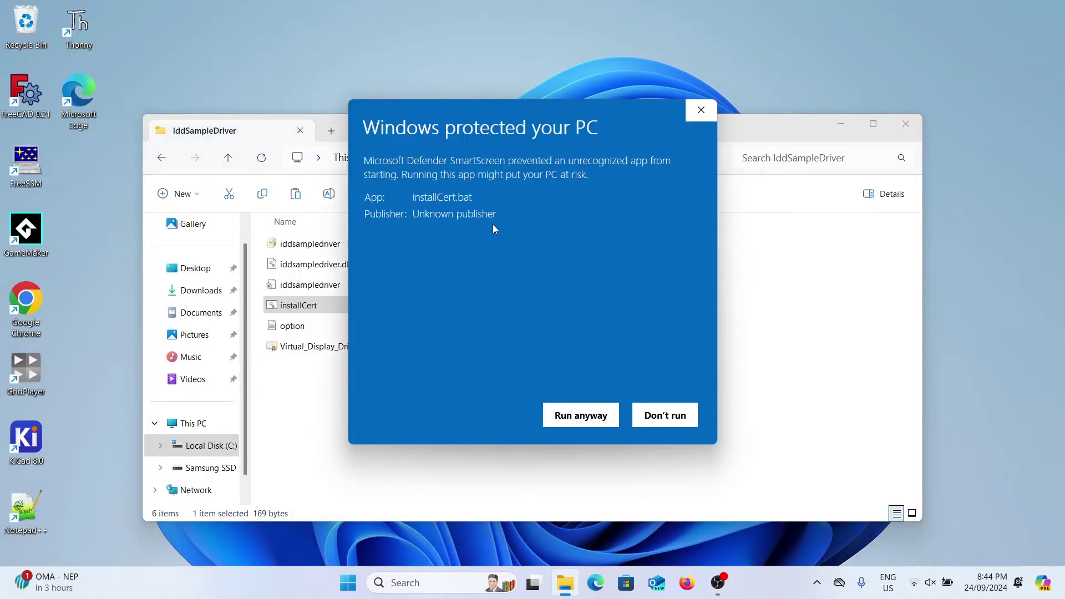
left_click(581, 415)
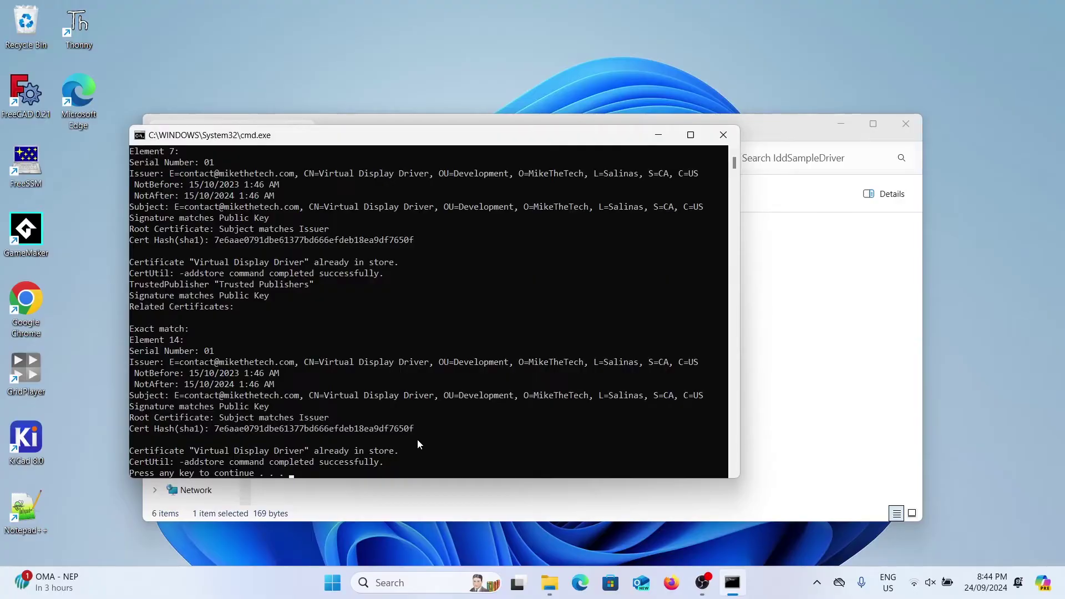
left_click_drag(392, 461, 230, 462)
left_click(338, 472)
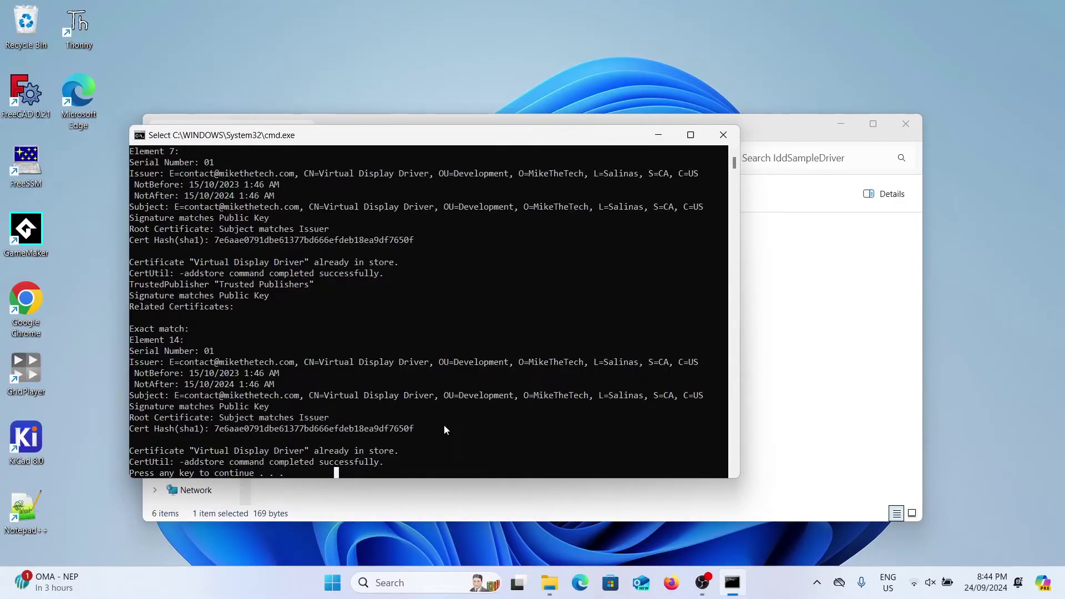
key("Return")
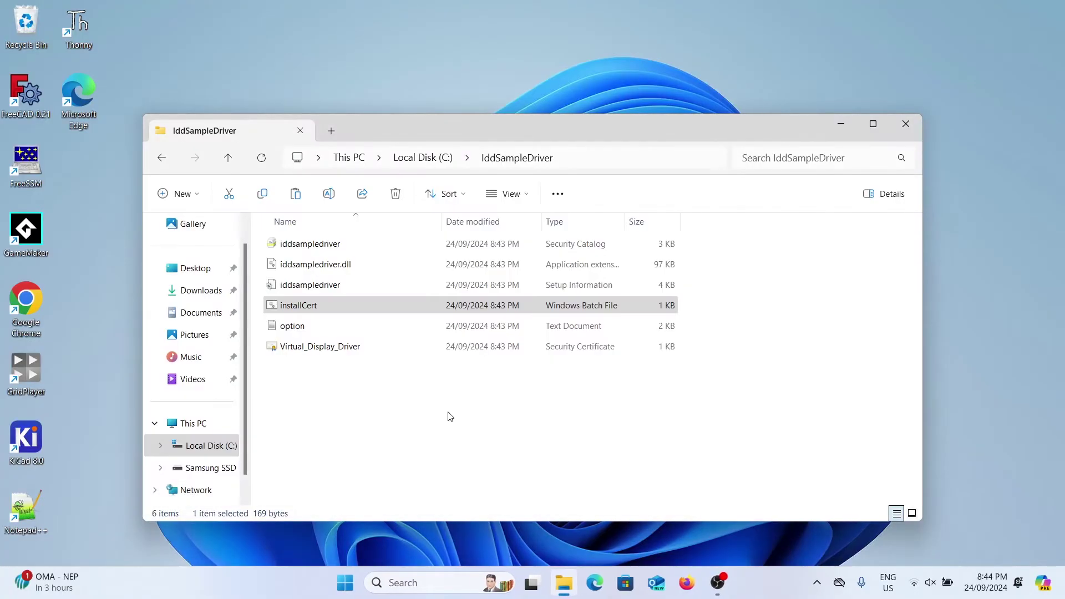
Close File Explorer, launch Device Manager from a 'device' search, and centre its window
left_click(907, 125)
key("super")
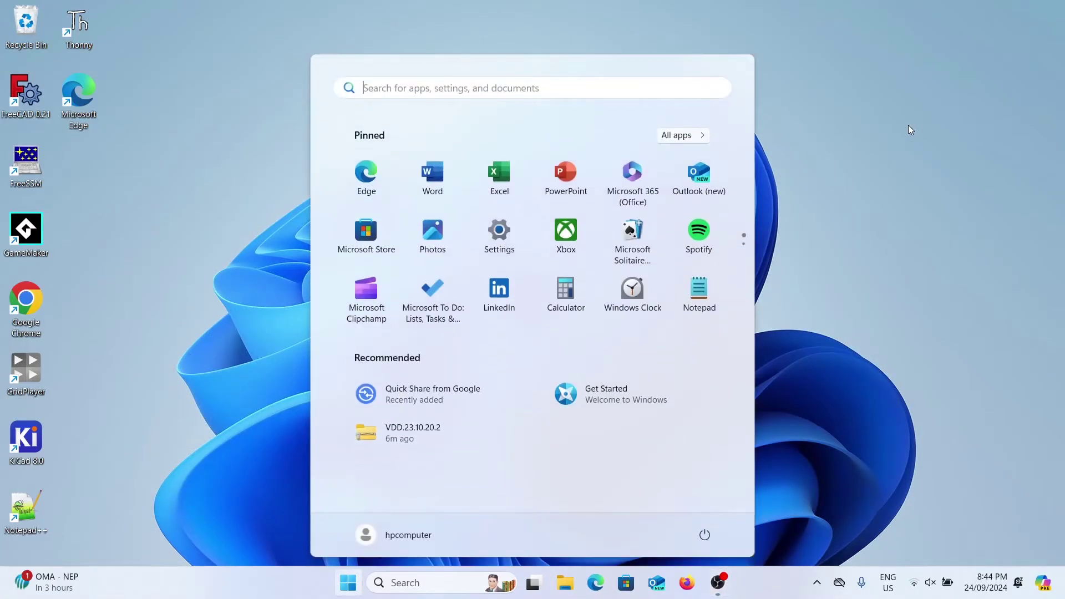
type("device")
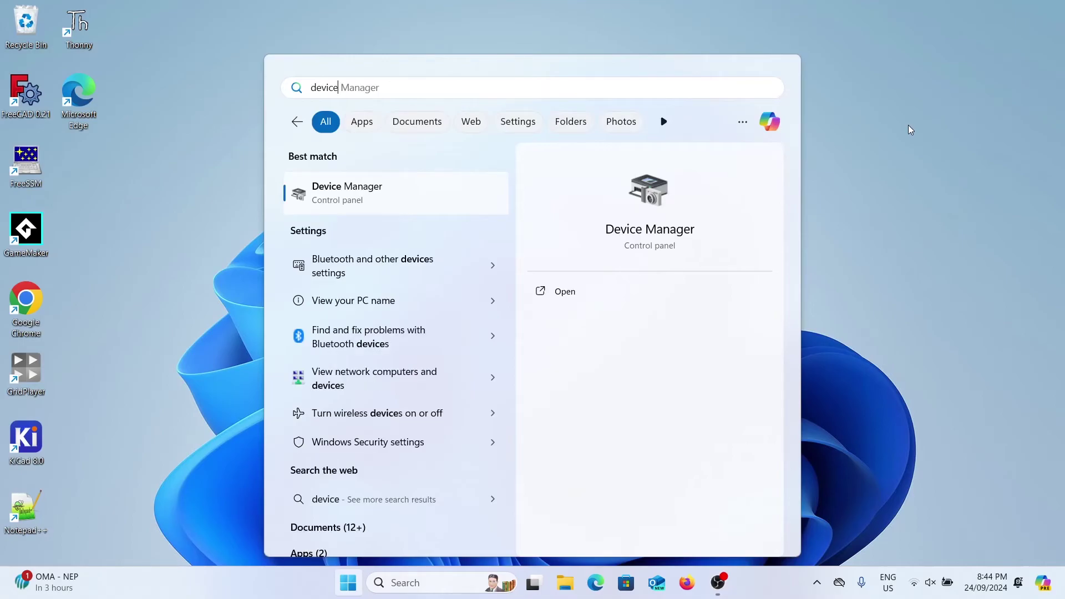
left_click(366, 192)
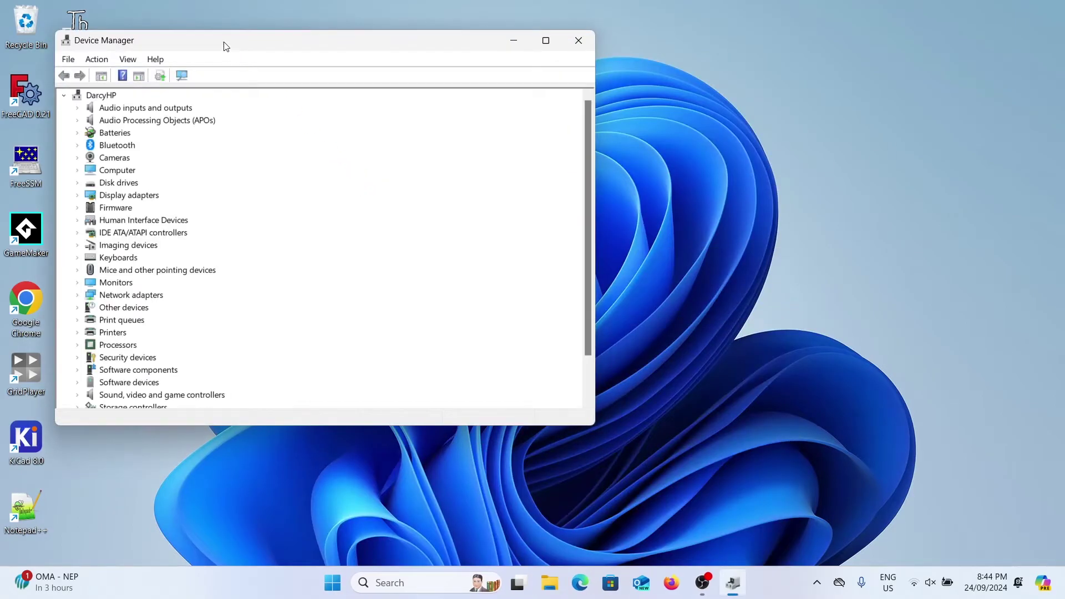
left_click_drag(223, 43, 428, 120)
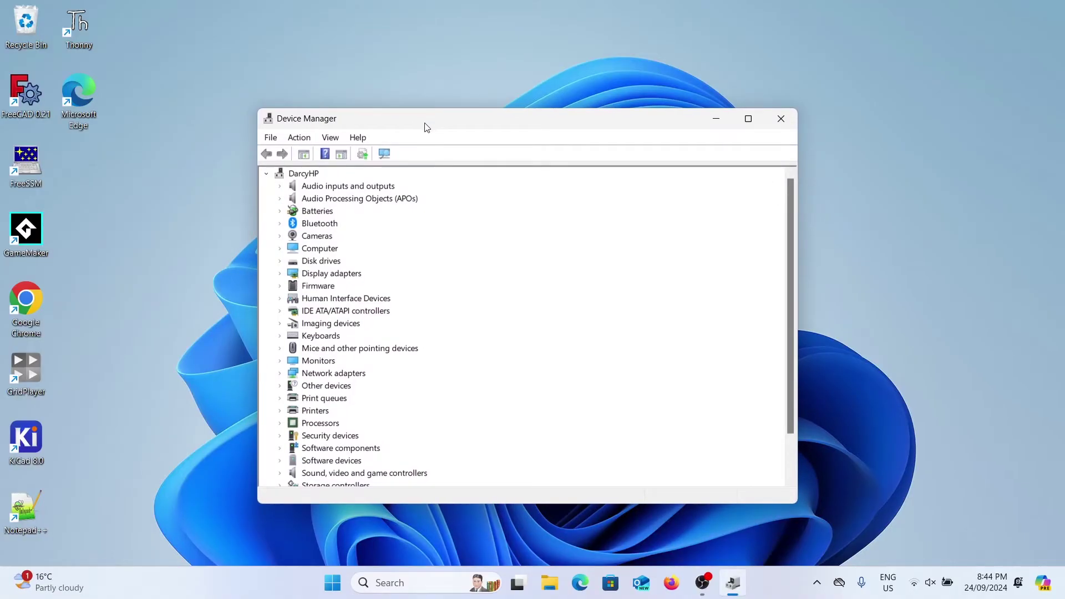
left_click(297, 177)
Start Add legacy hardware, choose manual hardware selection, and pick Display adapters
left_click(302, 139)
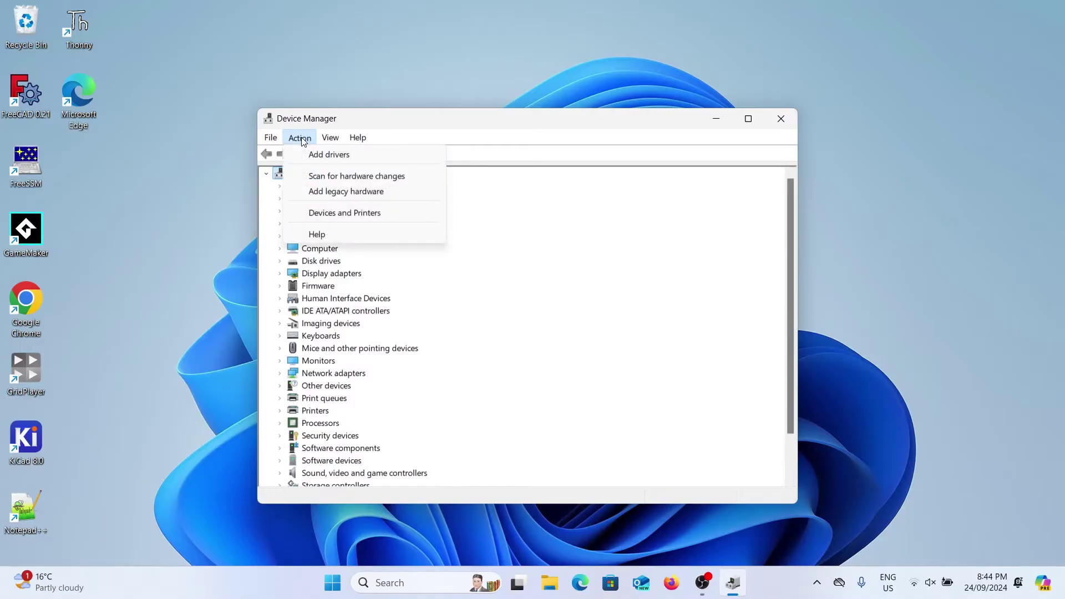
left_click(346, 193)
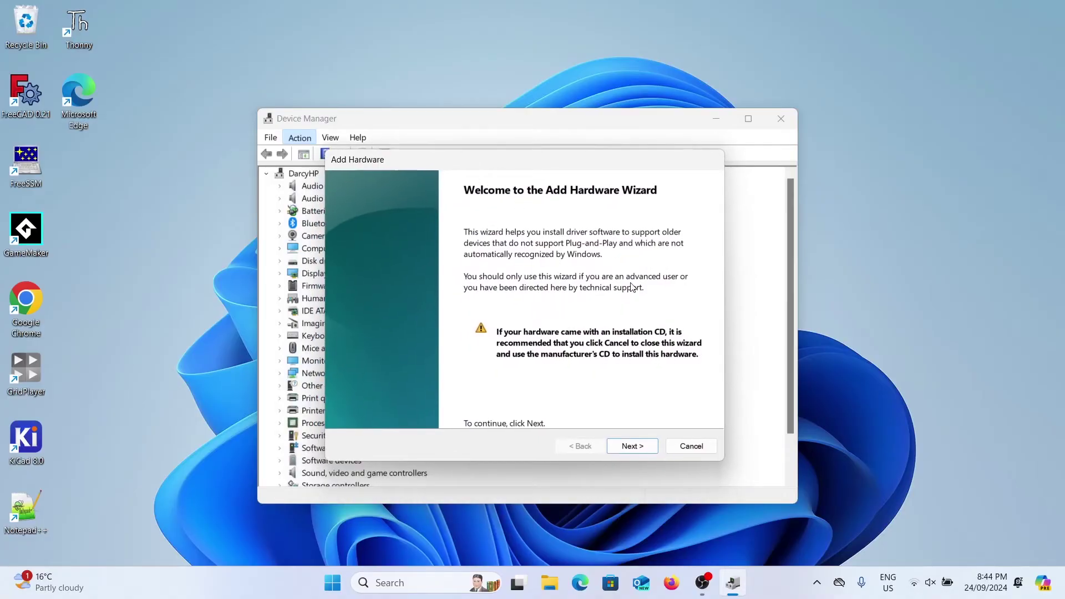
left_click(640, 447)
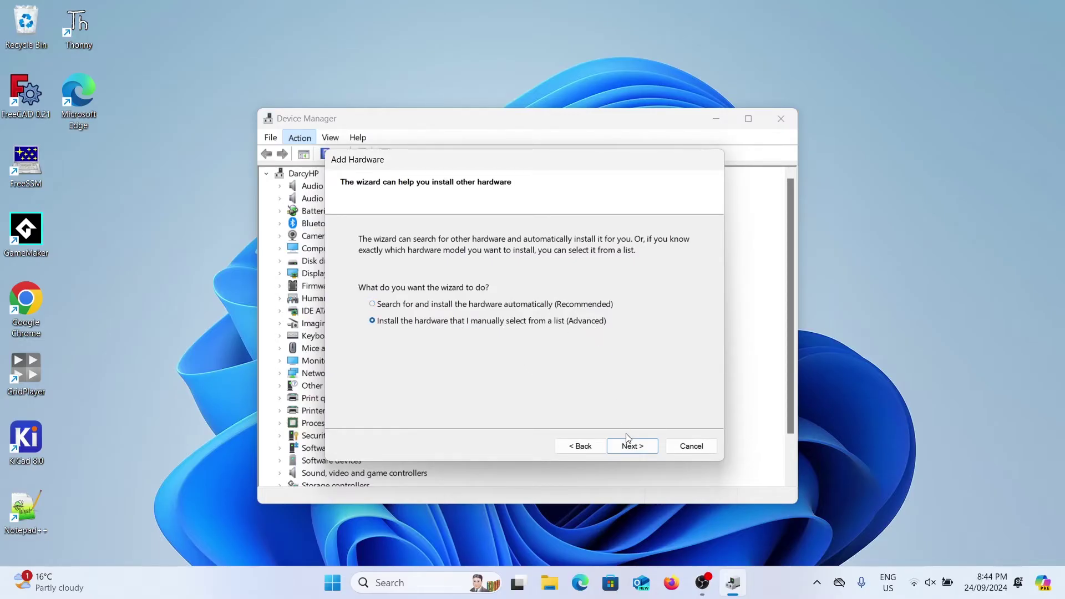
left_click(631, 447)
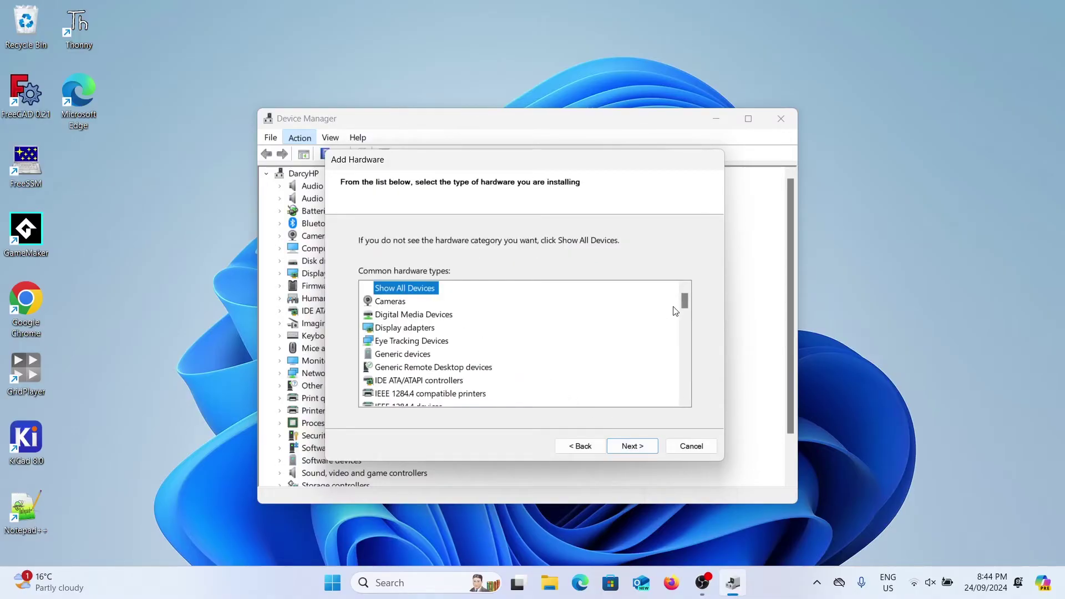
left_click_drag(685, 302, 687, 304)
left_click(397, 316)
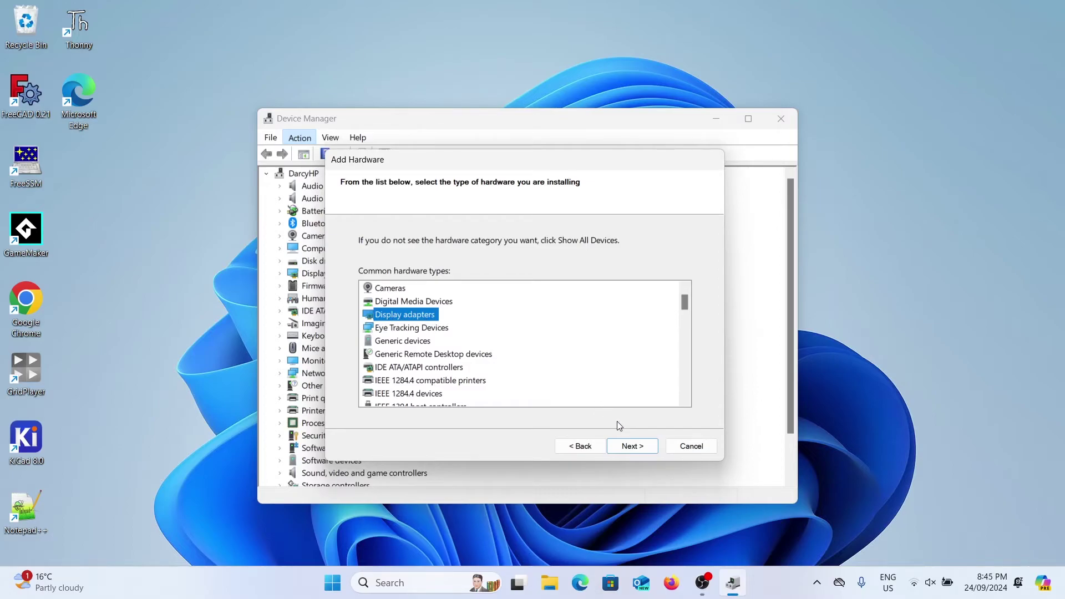
left_click(637, 450)
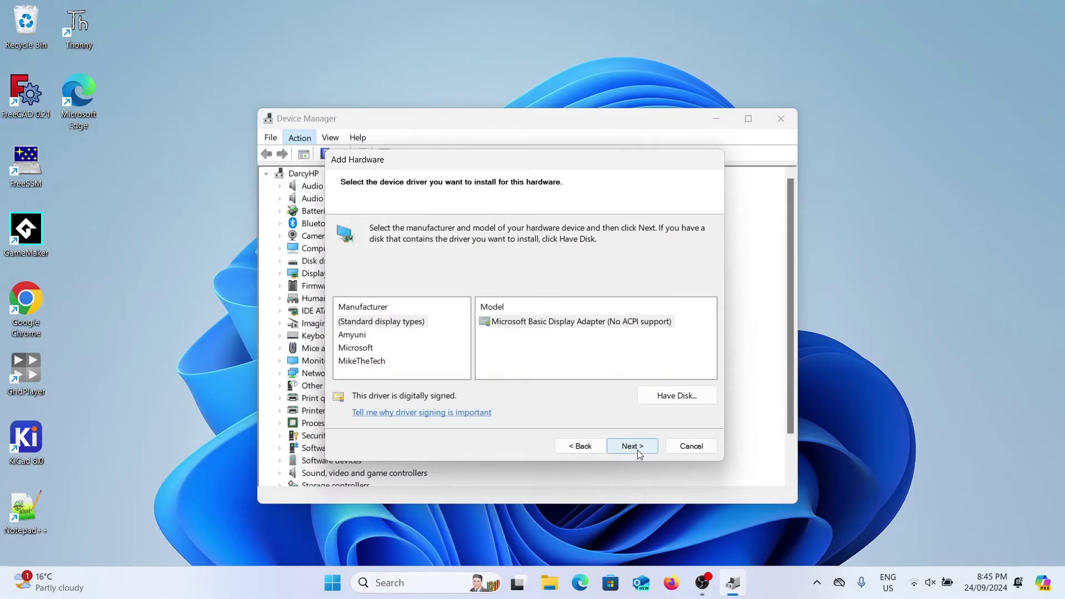
Use Have Disk to load C:\IddSampleDriver\iddsampledriver.inf as the driver source
left_click(688, 395)
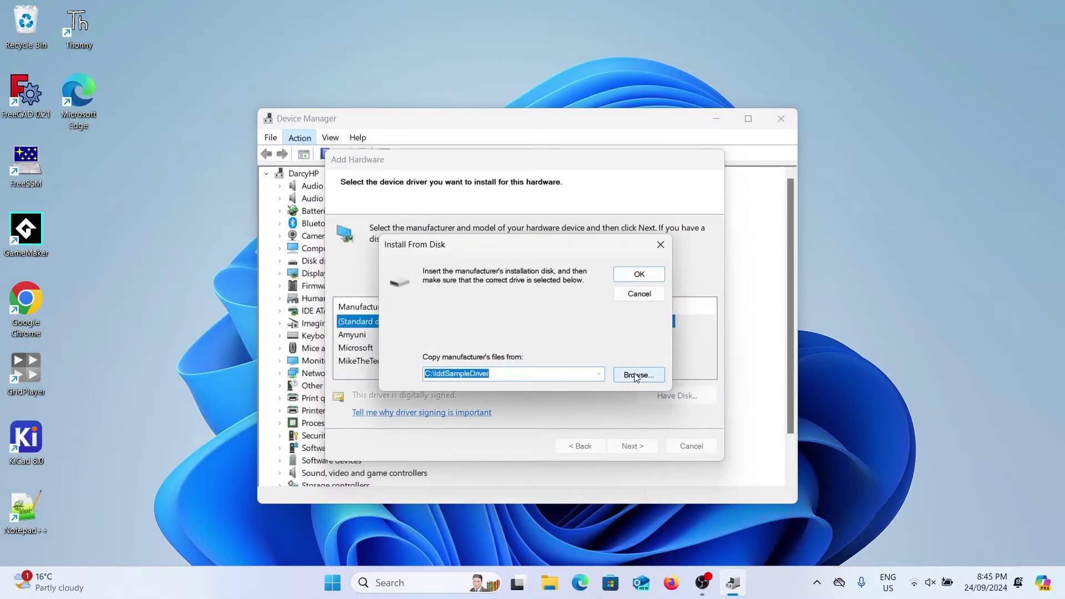
left_click(645, 376)
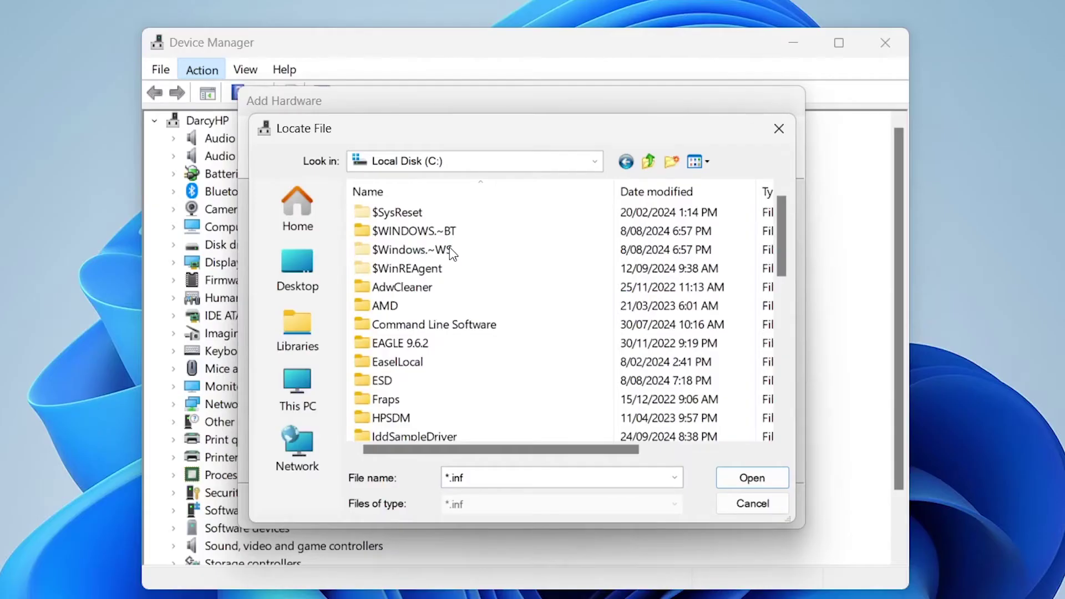
scroll(470, 398, "down", 1)
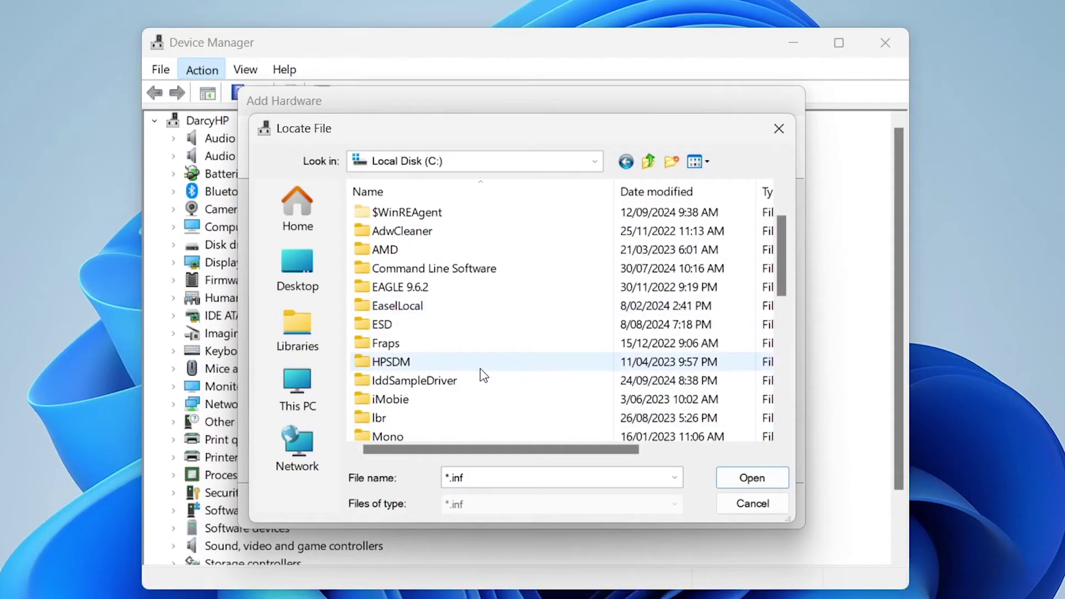
left_click(418, 381)
double_click(418, 381)
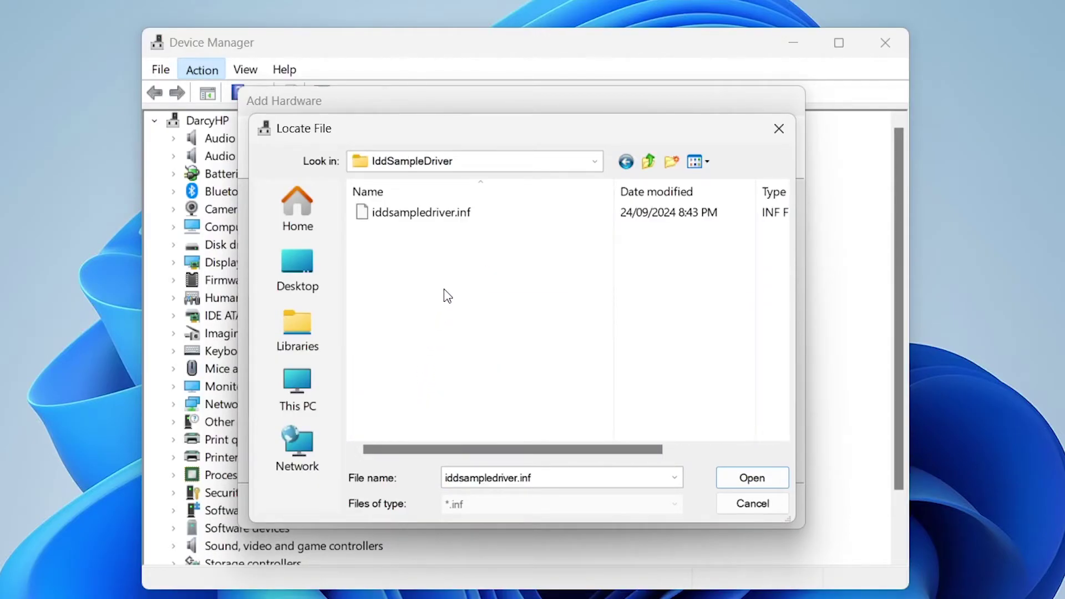
left_click(420, 216)
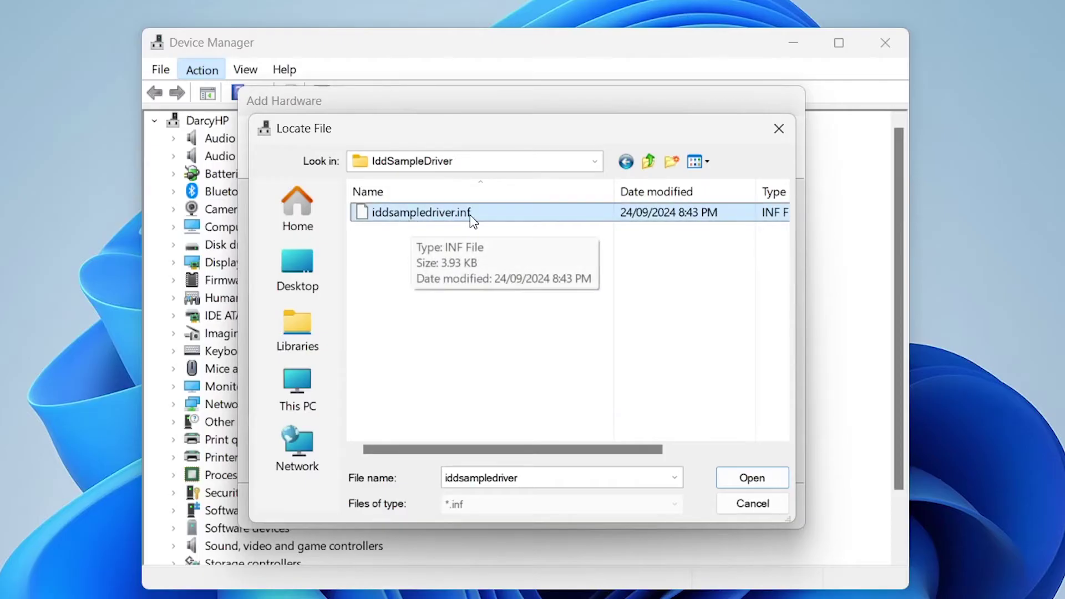
left_click(488, 163)
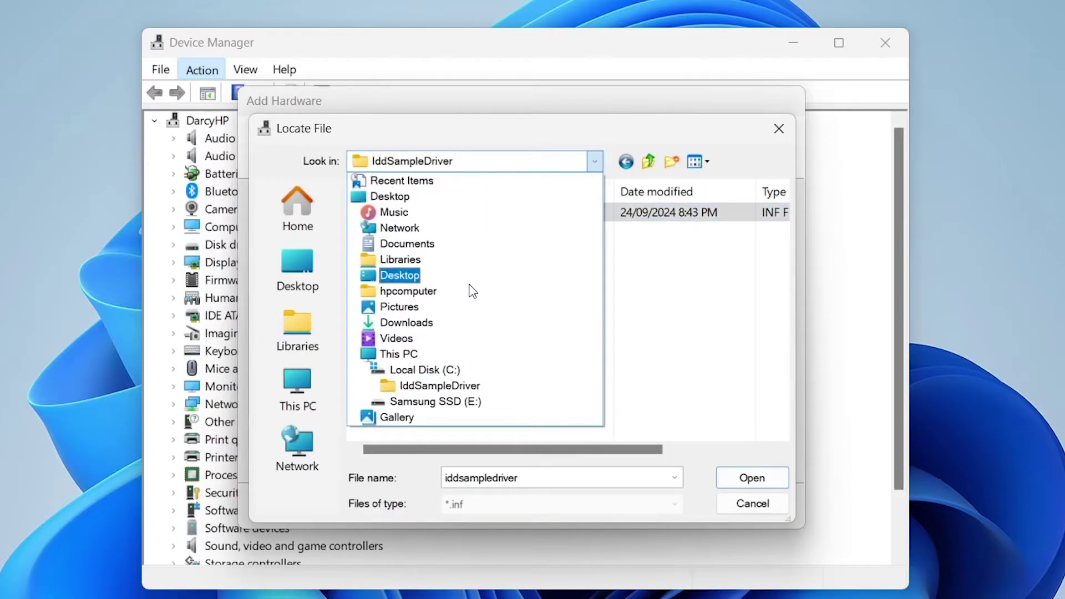
left_click(620, 332)
double_click(395, 216)
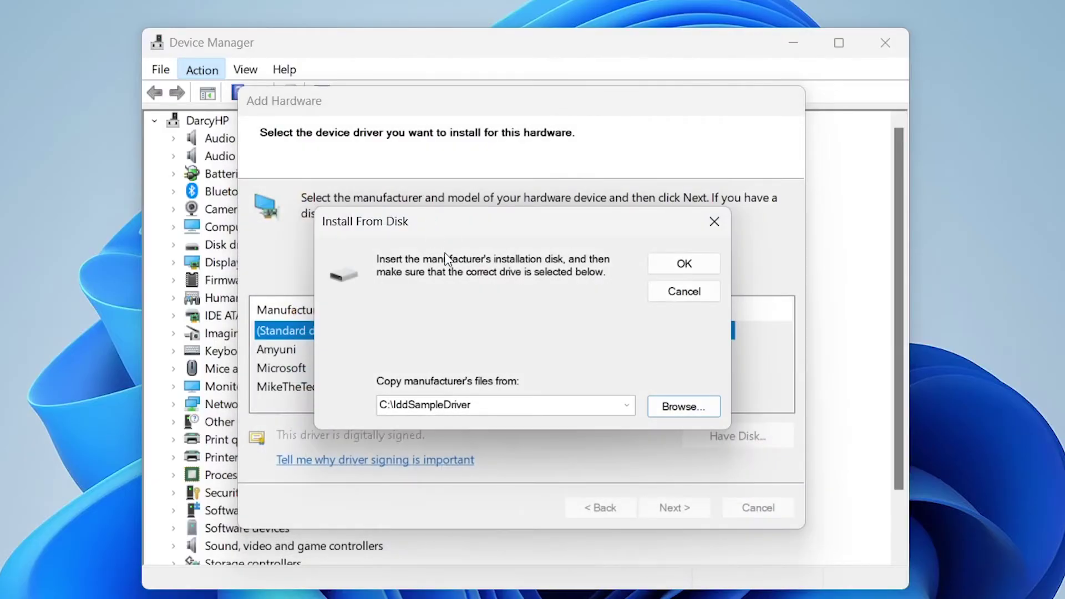
left_click(686, 264)
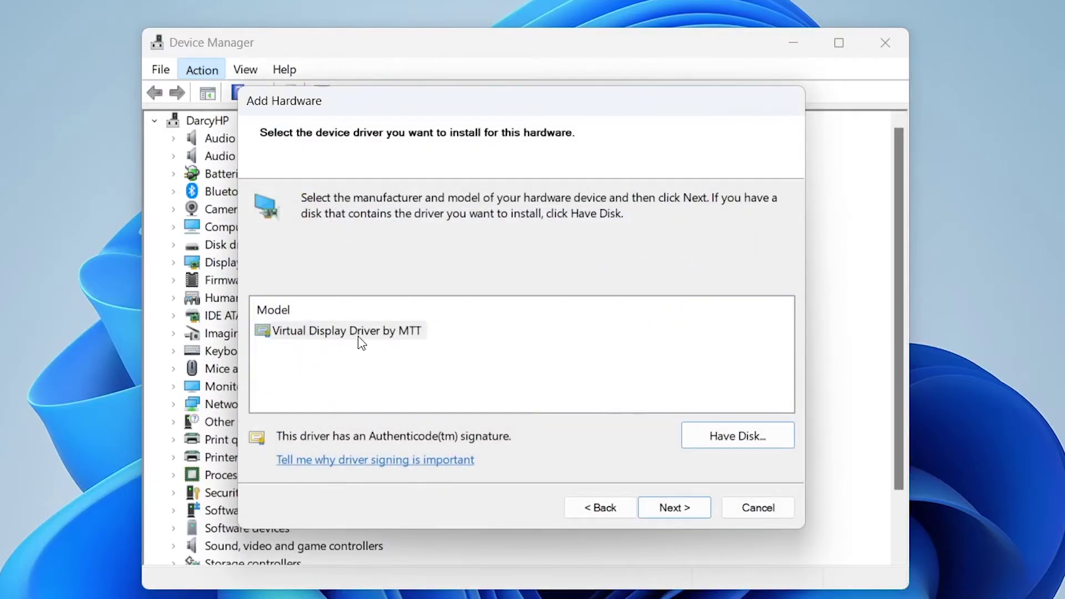
Install the Virtual Display Driver by MTT model and finish the wizard
left_click(678, 511)
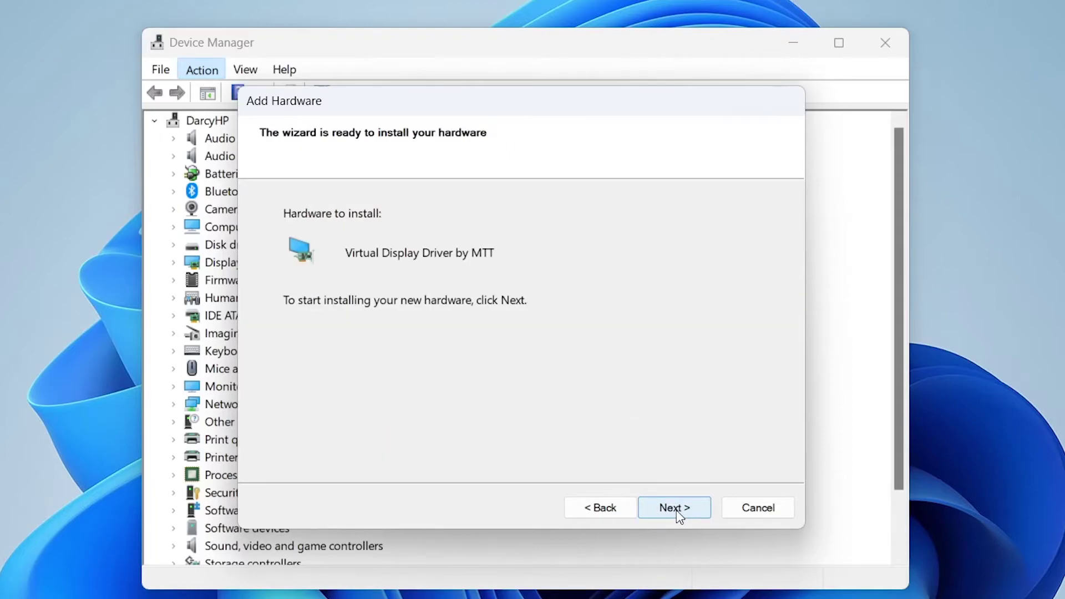
left_click(671, 509)
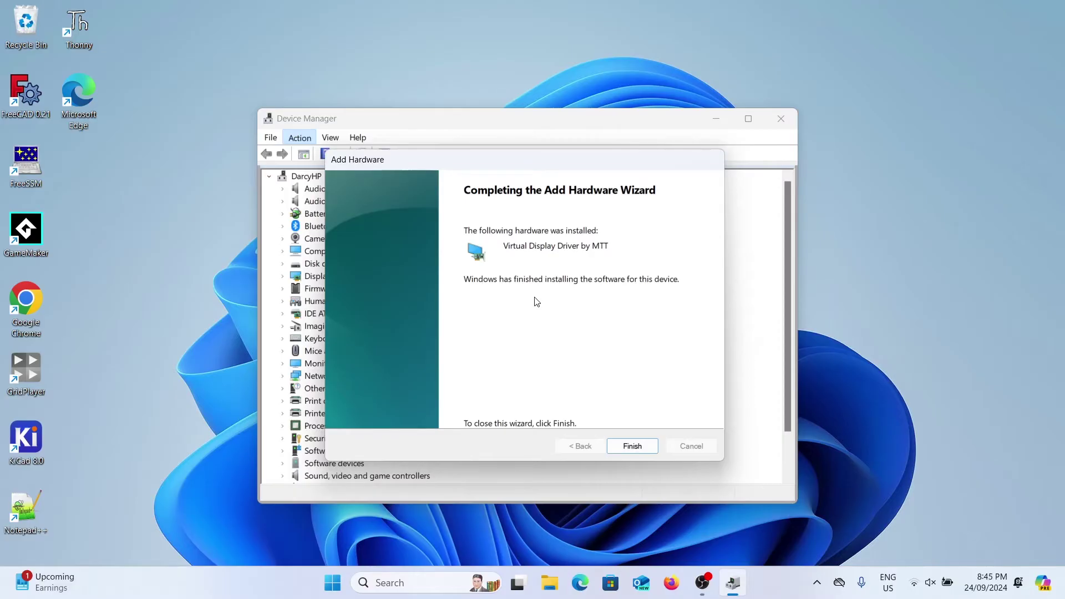
left_click(630, 446)
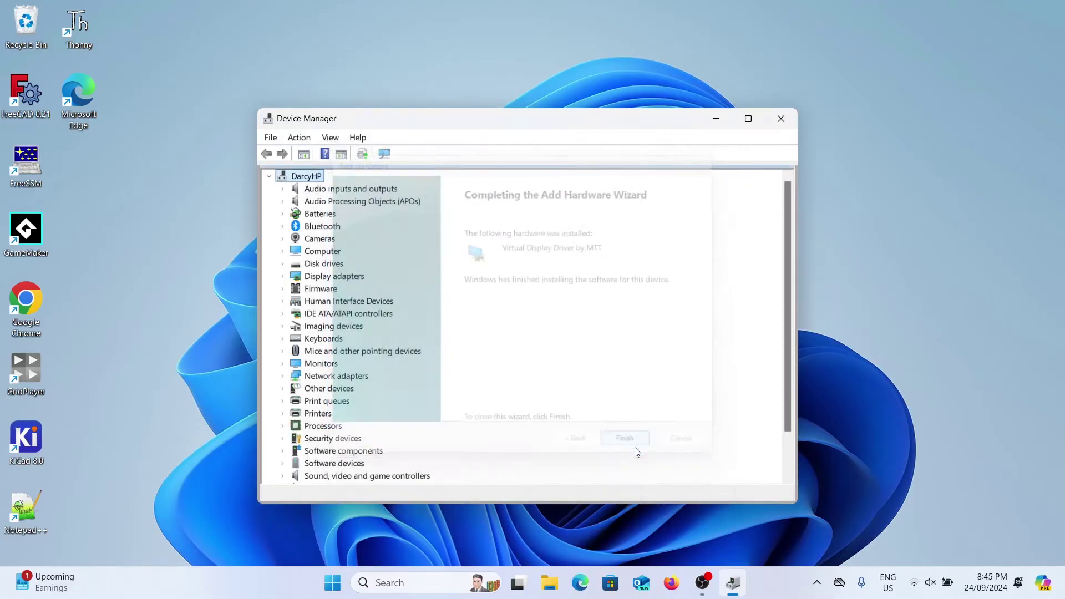
Close Device Manager, open Display settings, and select display 3
left_click(781, 119)
key("super")
type("d")
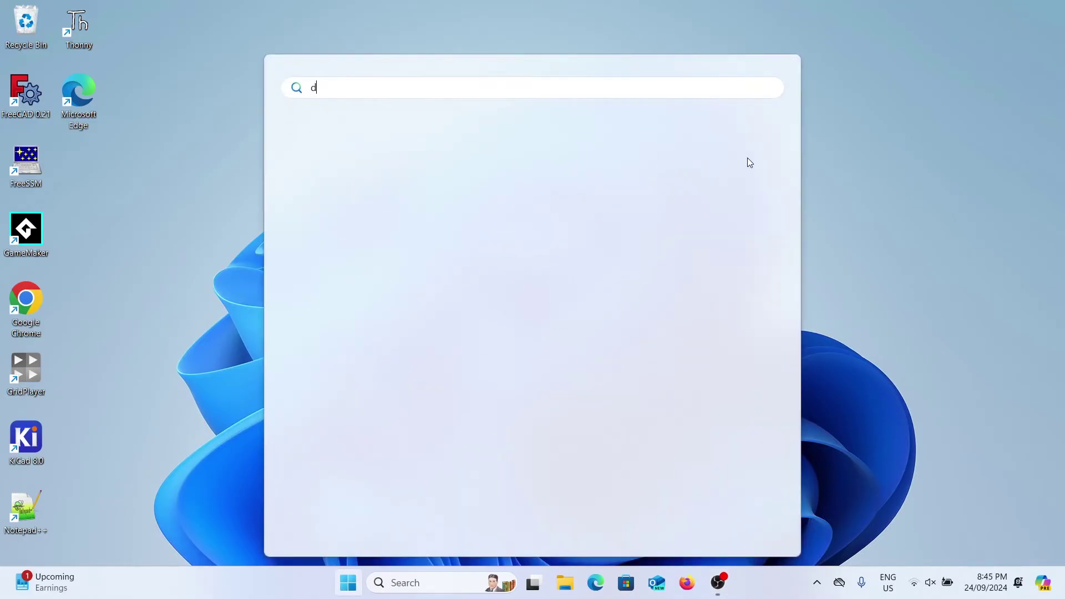
type("isplay")
key("Return")
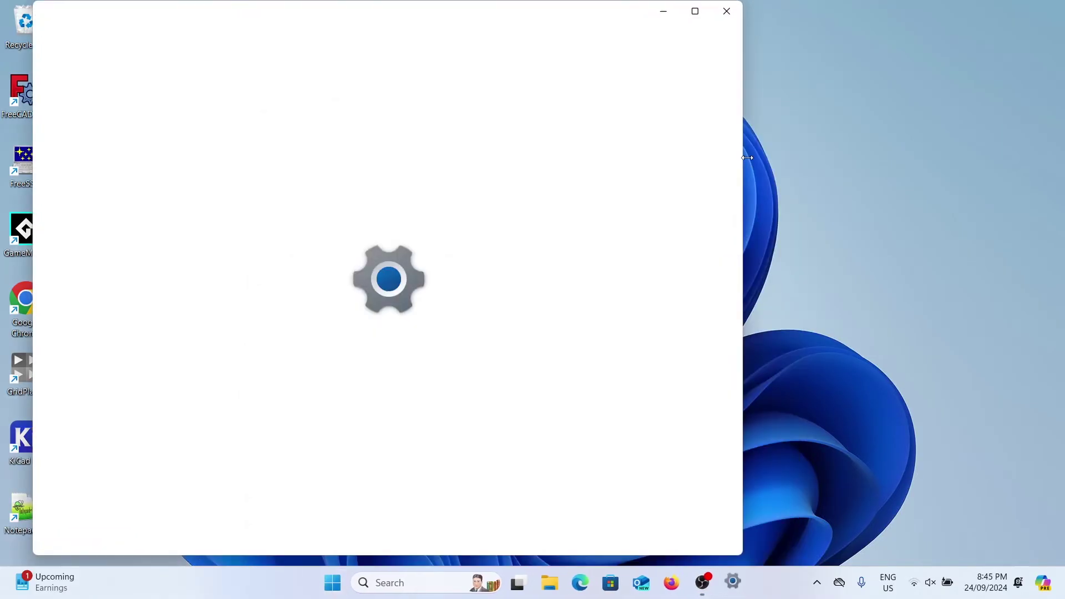
left_click_drag(434, 12, 571, 18)
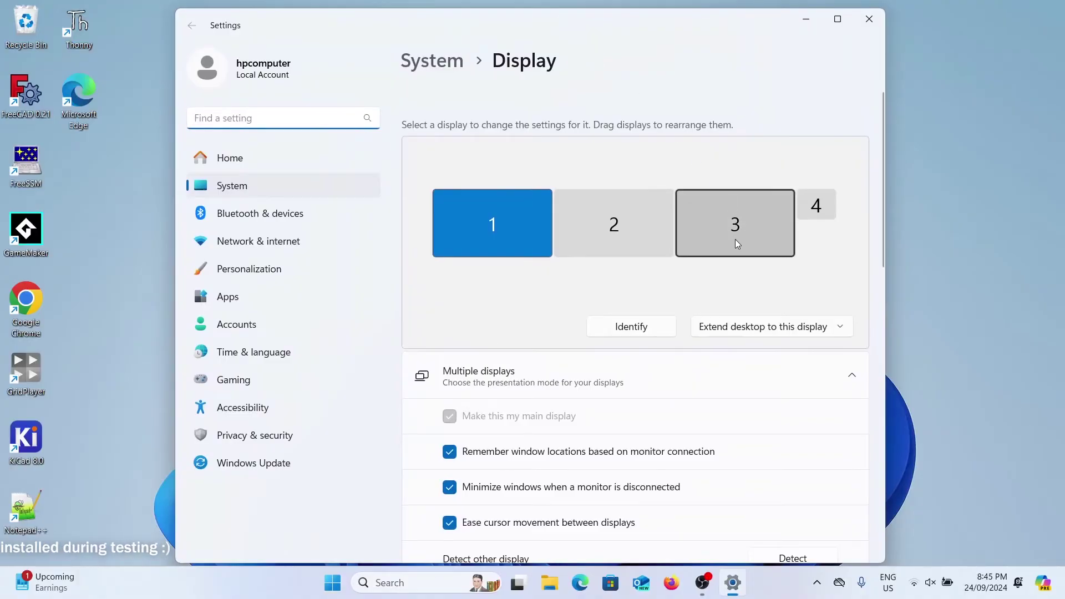
left_click(752, 236)
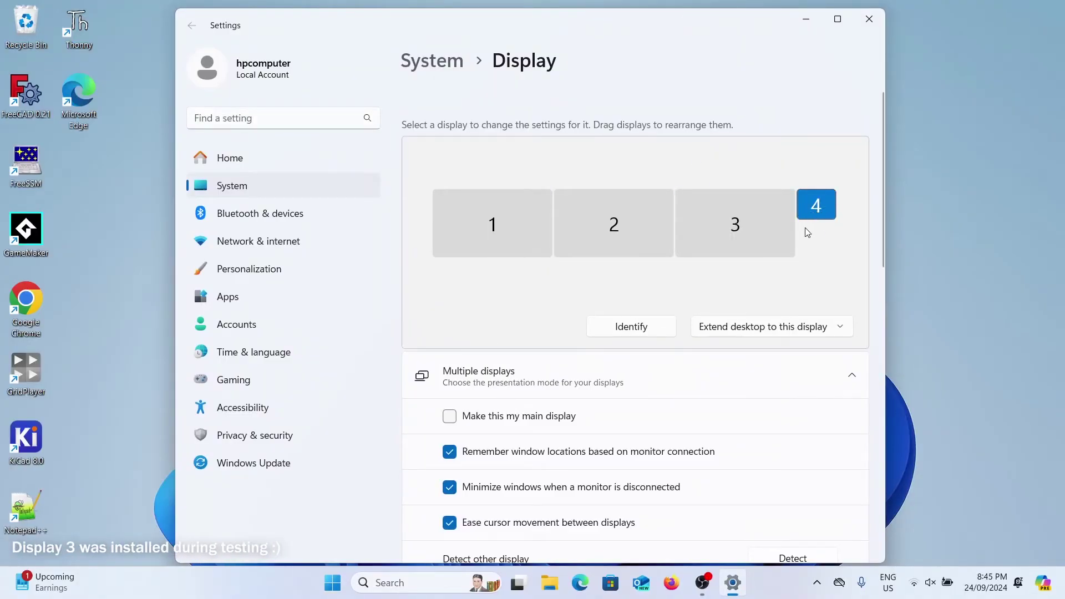
Set the display resolution to 1920 × 1080 and keep the change
scroll(708, 406, "down", 5)
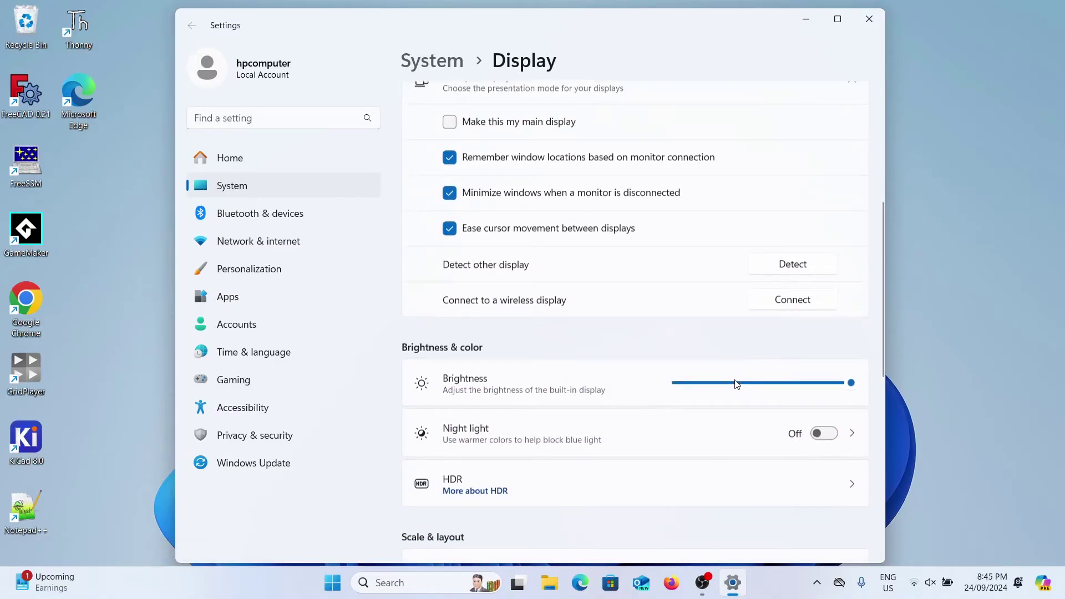
scroll(677, 377, "down", 6)
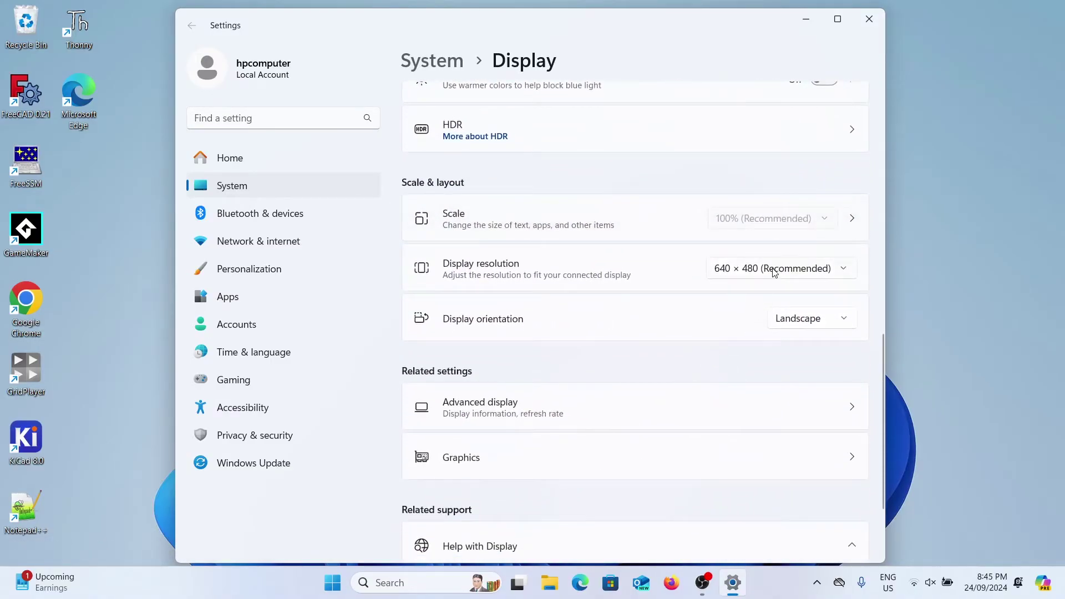
left_click(775, 272)
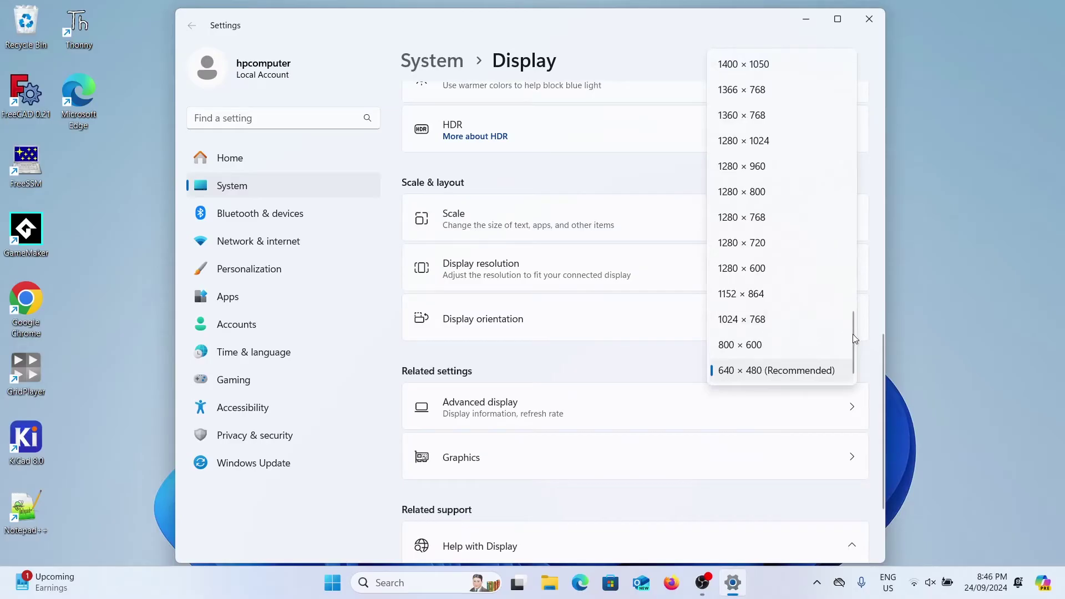
left_click_drag(854, 335, 864, 75)
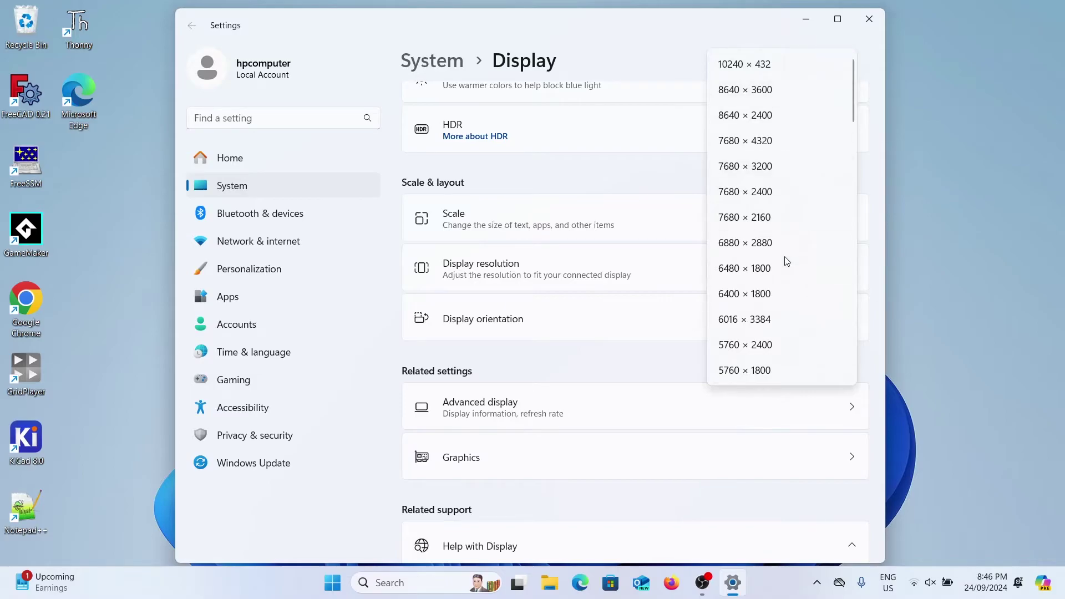
scroll(792, 324, "down", 8)
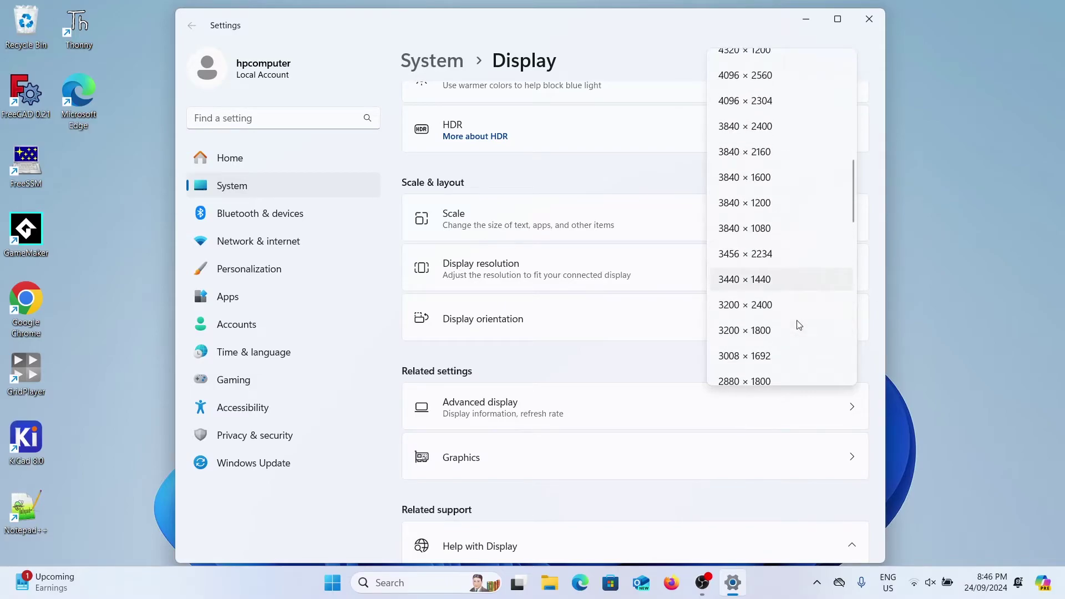
scroll(799, 325, "down", 3)
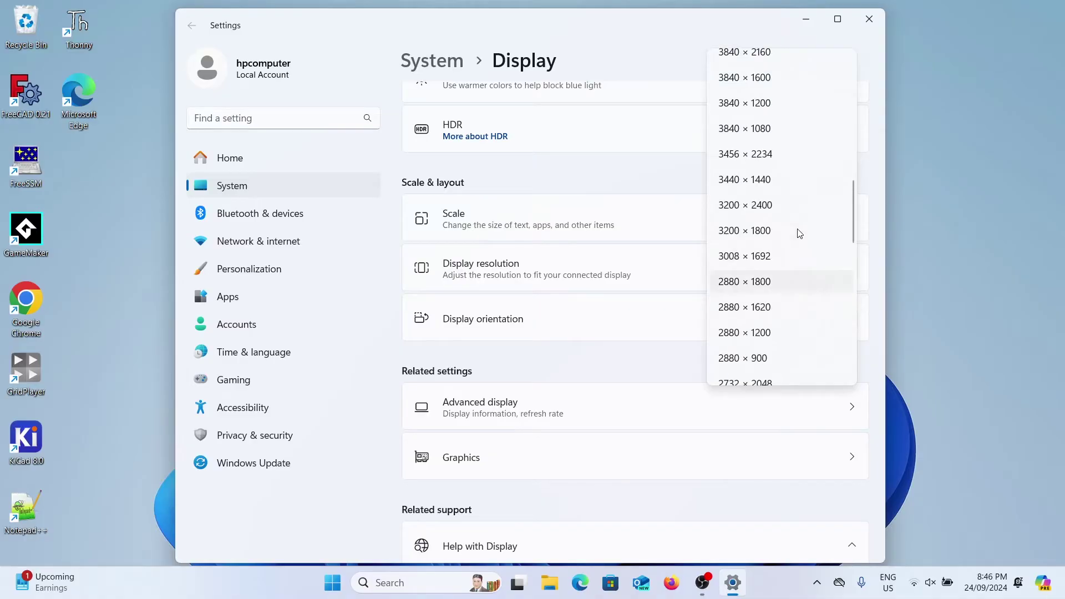
scroll(799, 233, "down", 7)
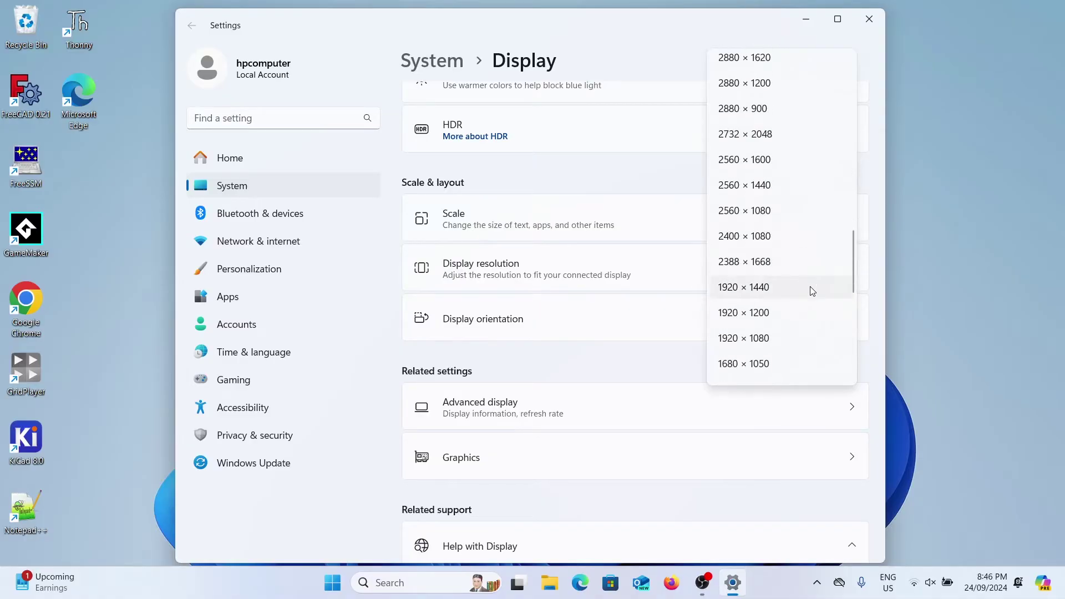
left_click(809, 339)
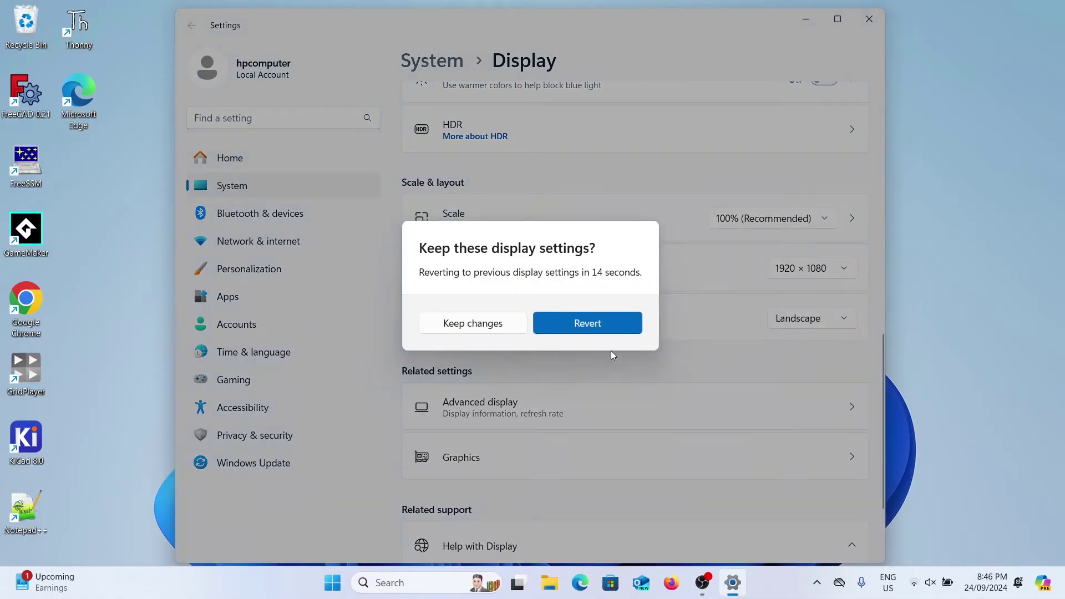
left_click(484, 329)
In Advanced display, set the refresh rate to 480 Hz and keep it
scroll(488, 328, "down", 3)
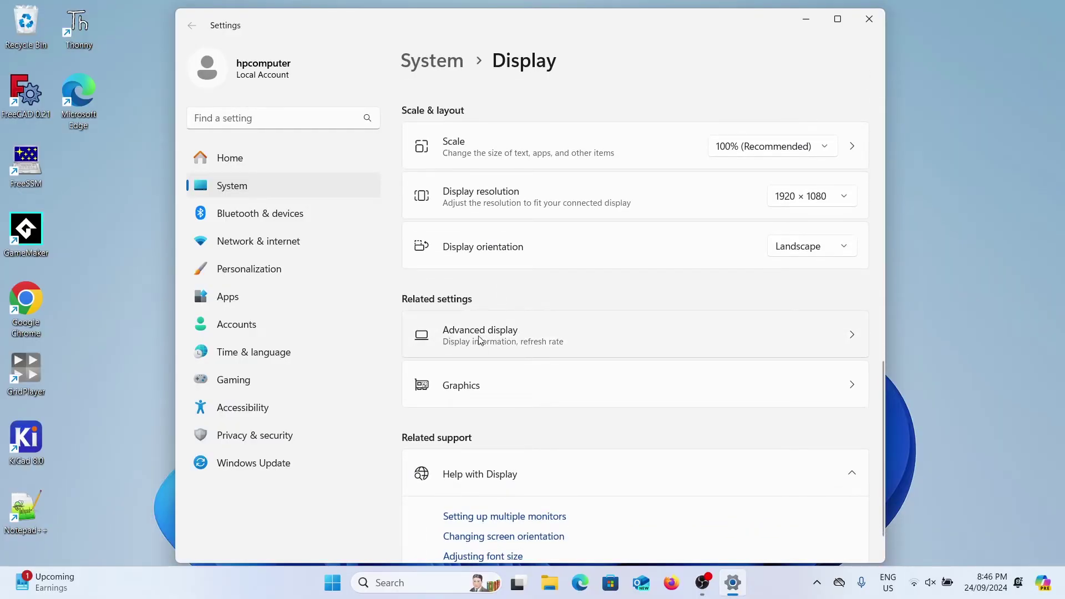
left_click(481, 338)
left_click(804, 368)
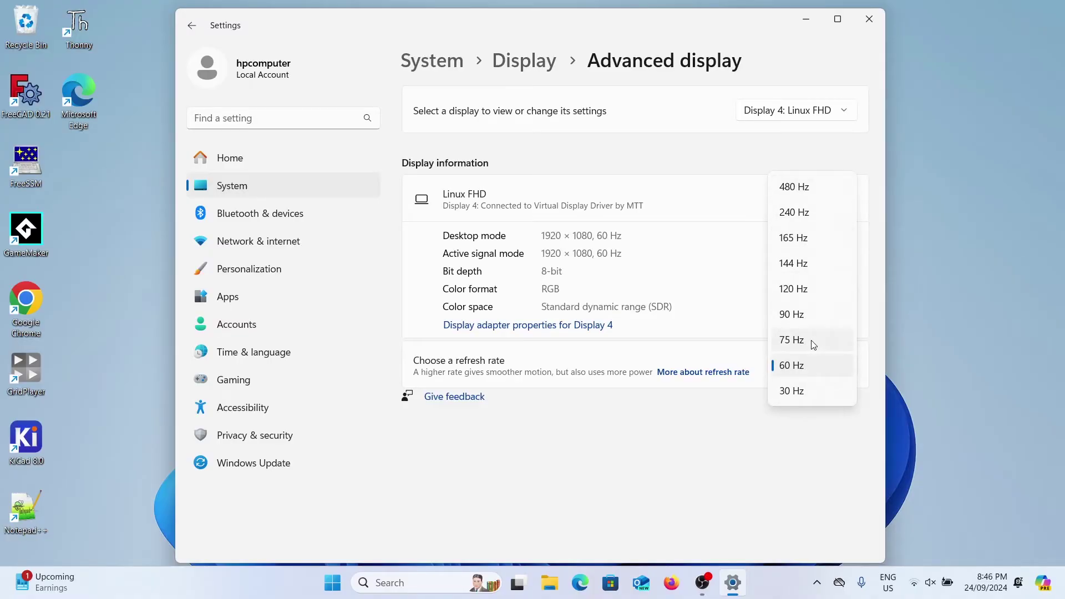
left_click(807, 189)
left_click(486, 331)
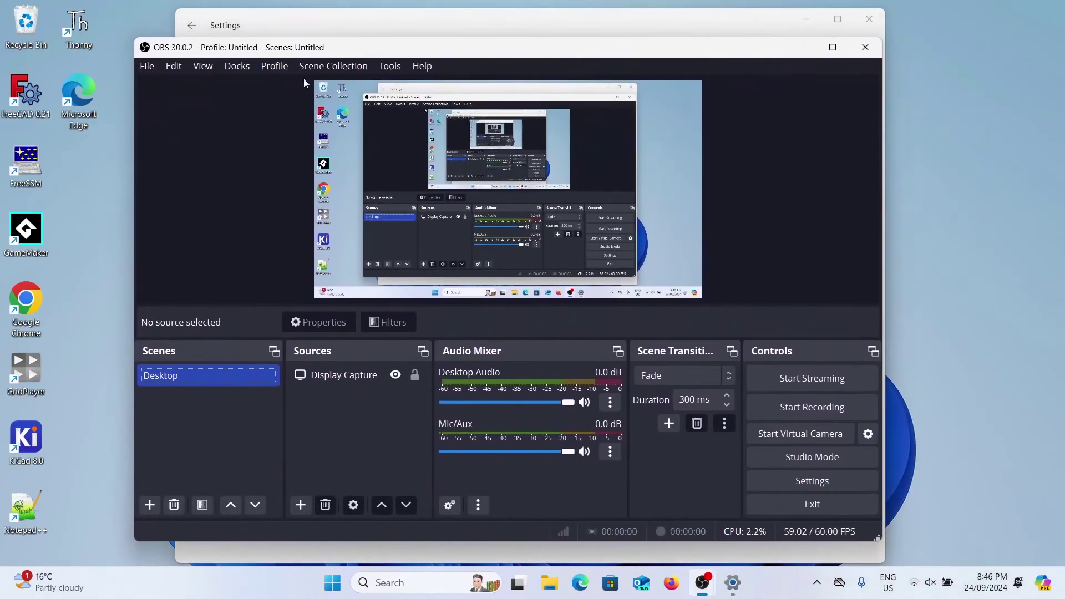
Point the Display Capture source at 'Linux FHD: 1920x1080 @ 5760,0'
left_click(357, 378)
left_click(522, 325)
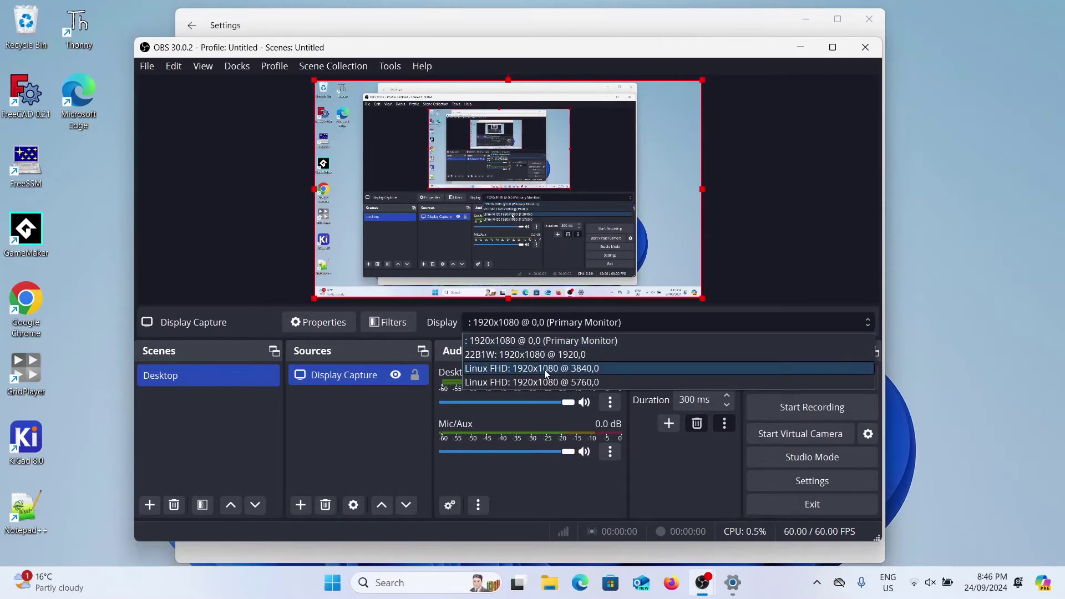
left_click(557, 385)
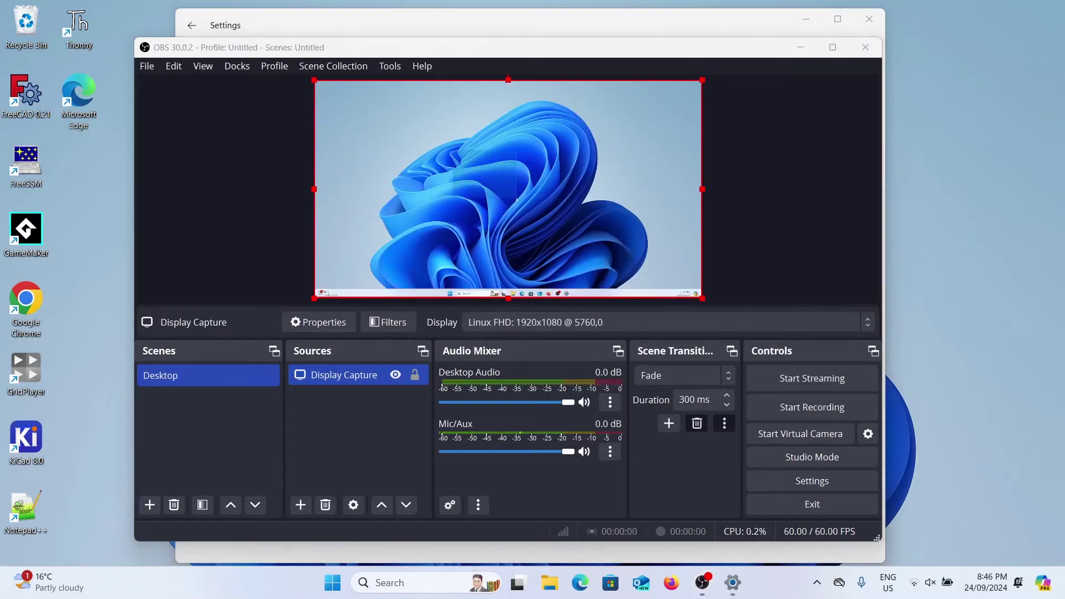
Launch Notepad, move it off the main screen, and type 'This is on the virtual'
key("super")
type("notepad")
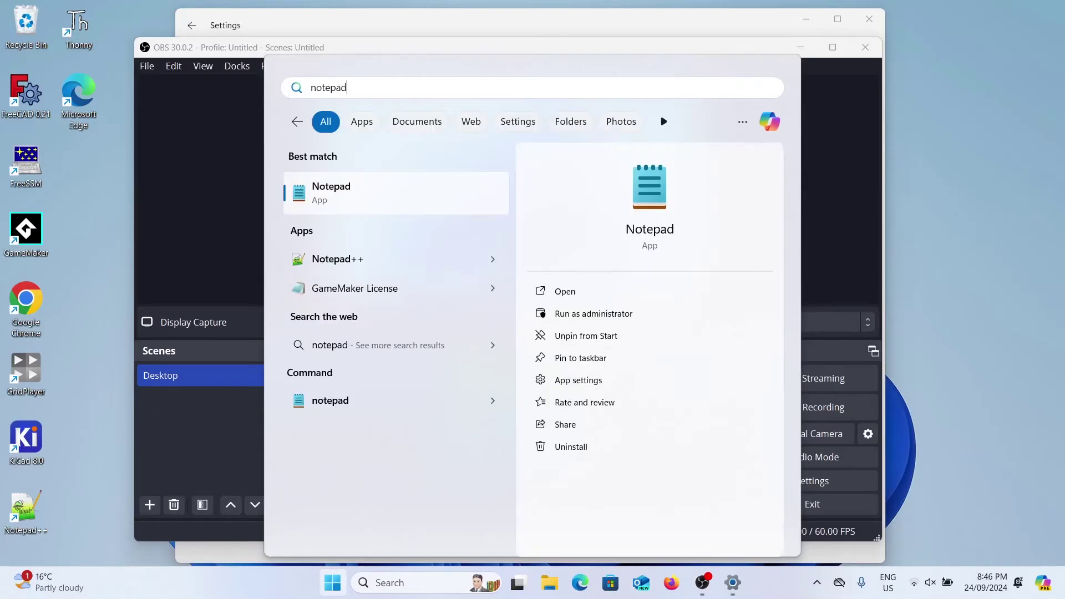
key("Return")
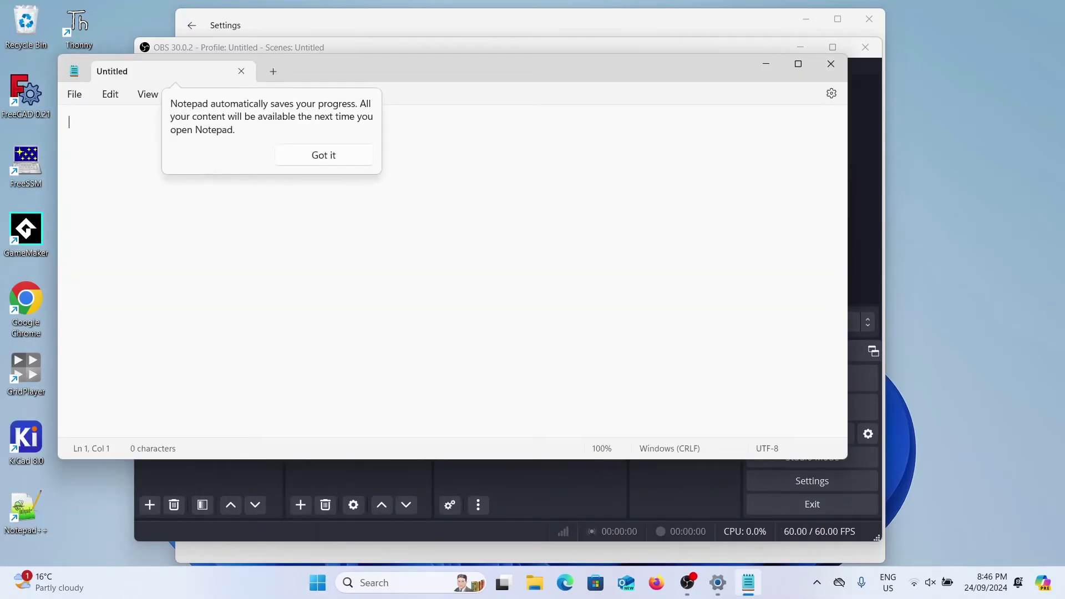
key("super+Down")
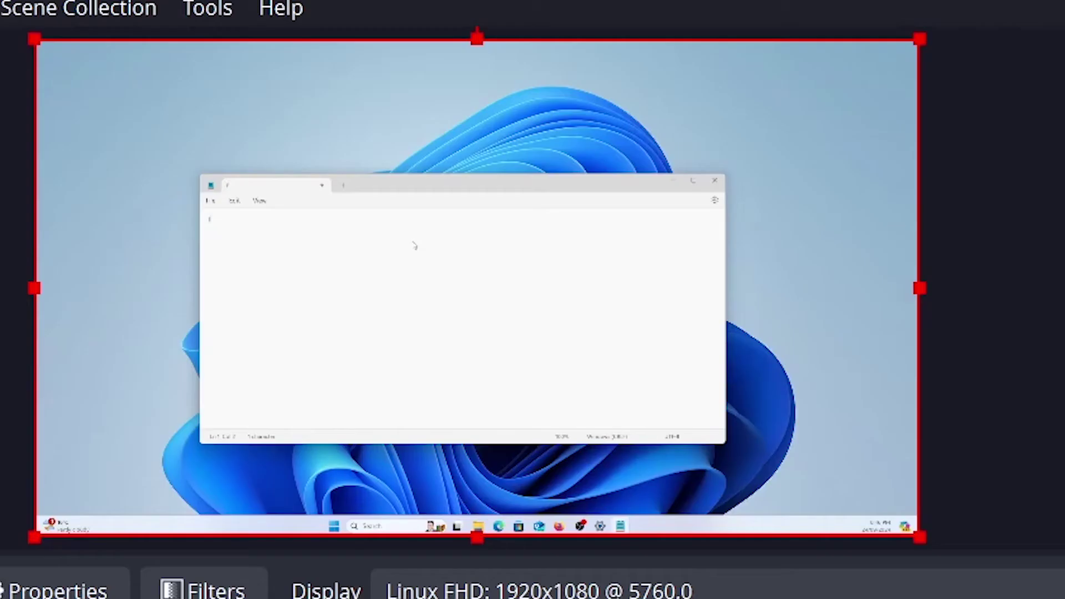
type("This is on the virtual display")
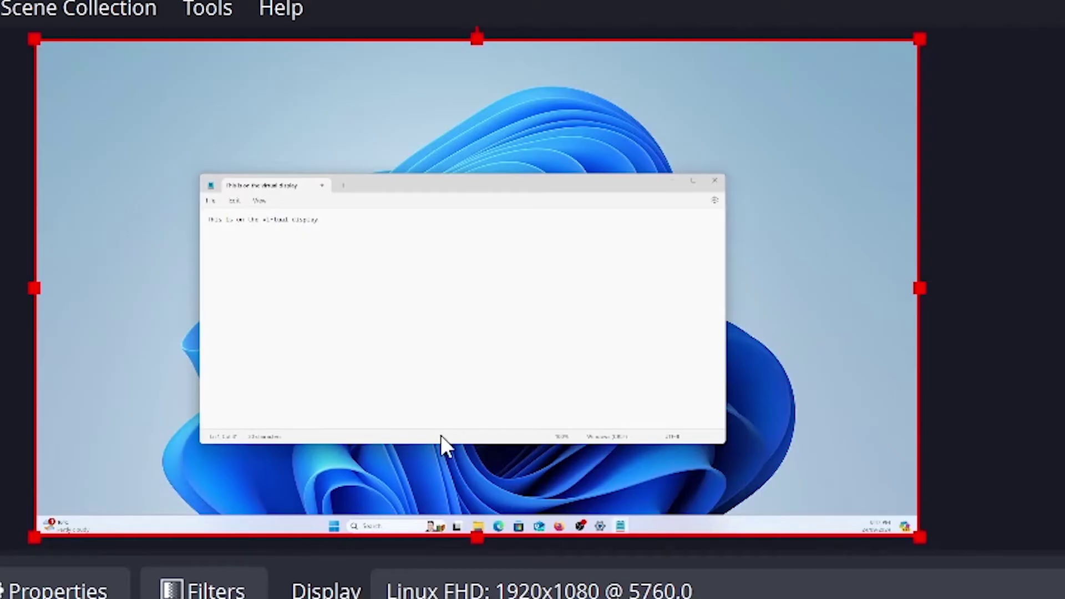
Show the Display Capture source as a Fullscreen Projector on DISPLAY1
right_click(530, 262)
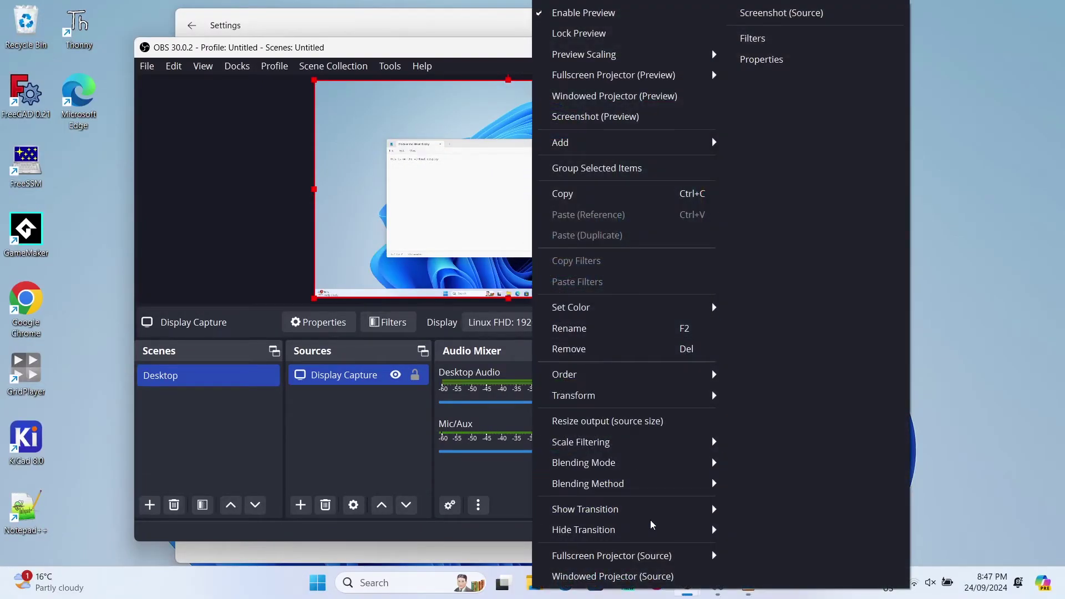
mouse_move(664, 561)
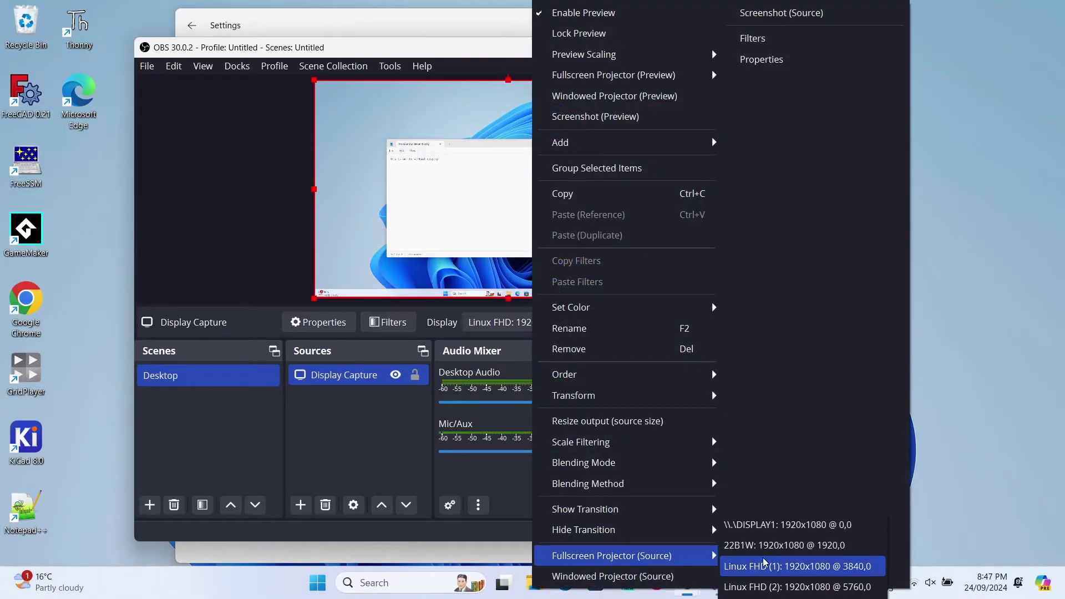
left_click(795, 527)
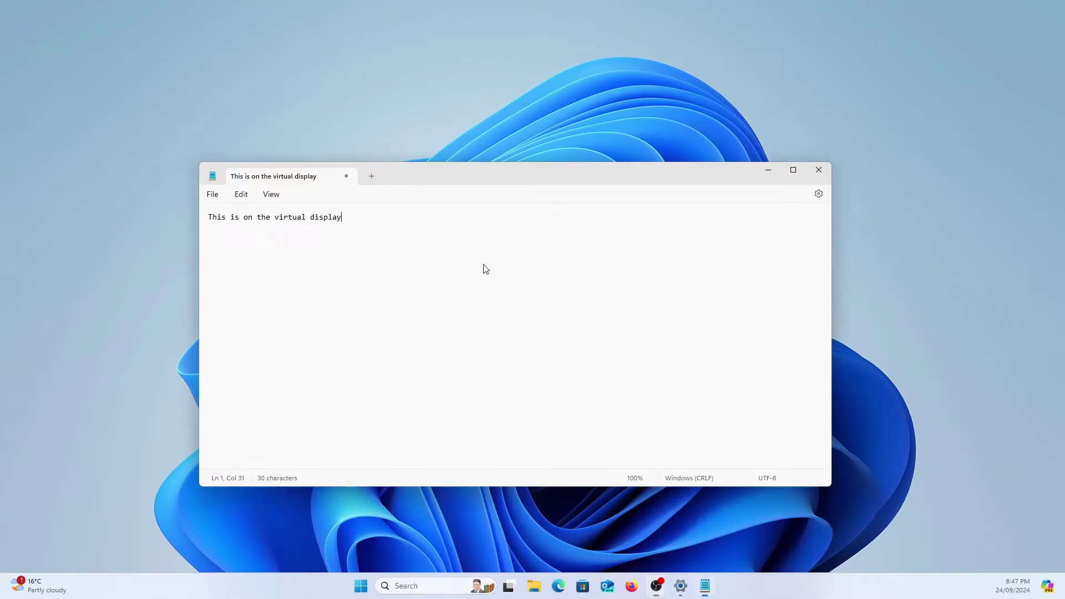
Type a little more in Notepad, then select all and delete the text
left_click(520, 241)
type("- so as you can see")
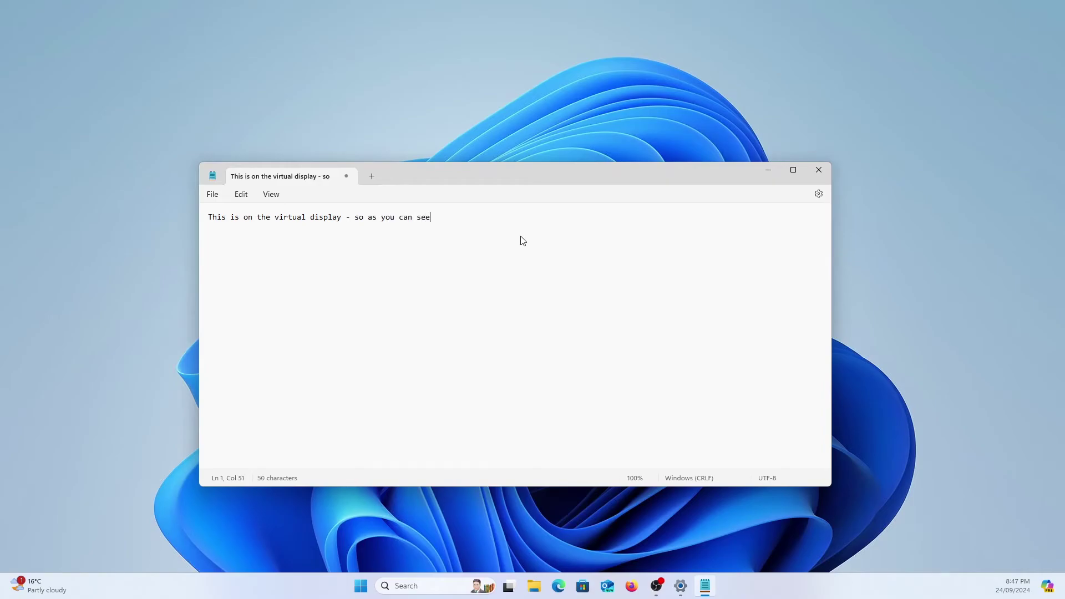
key("ctrl+a")
key("BackSpace")
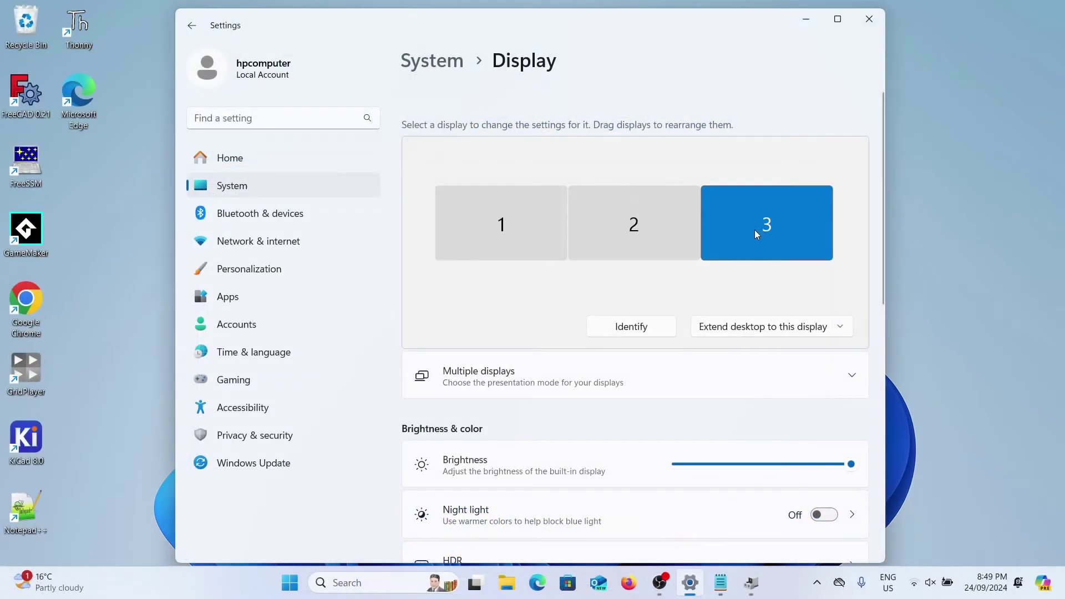
scroll(760, 232, "down", 8)
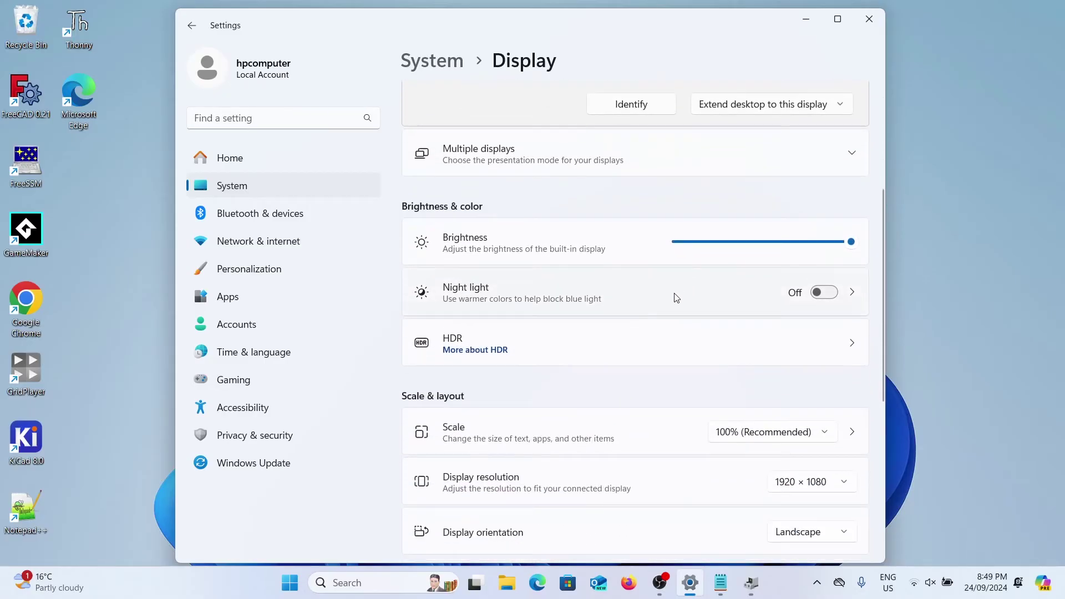
scroll(621, 322, "down", 1)
scroll(545, 361, "up", 3)
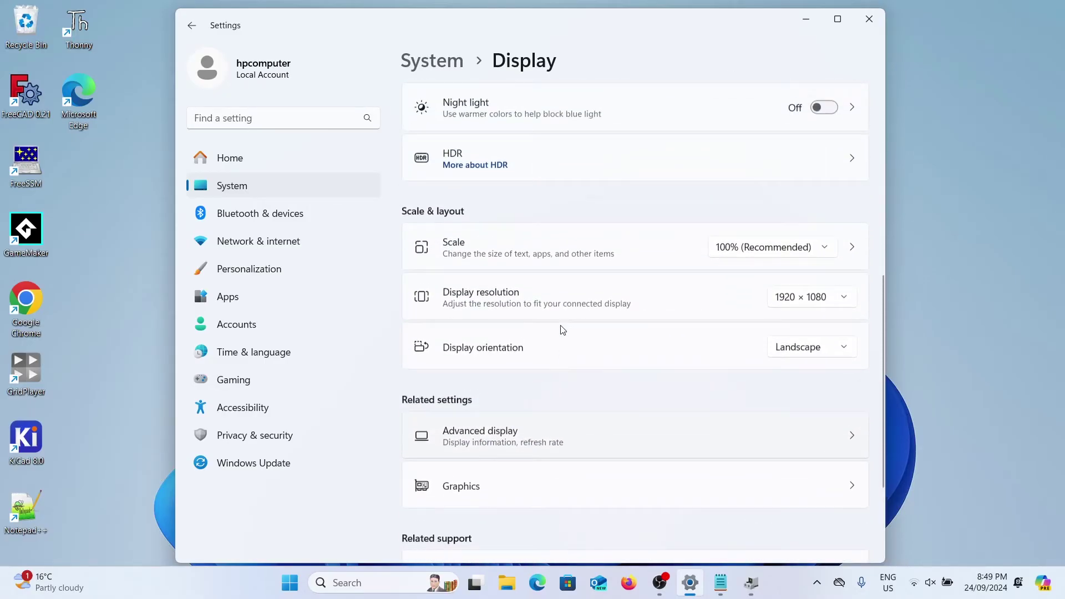
left_click(465, 207)
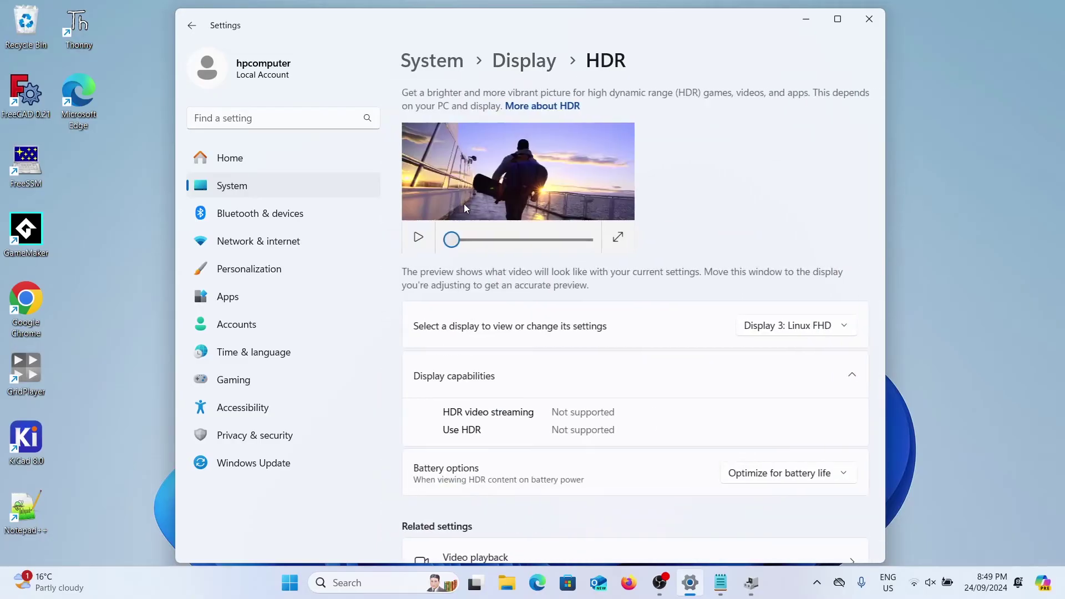
scroll(666, 294, "down", 1)
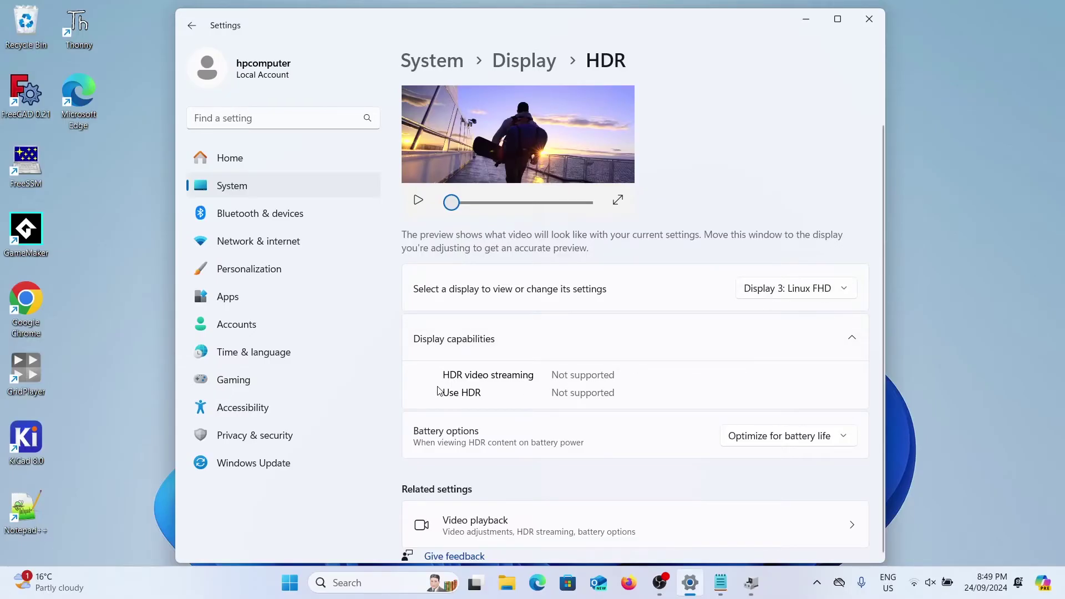
scroll(438, 391, "up", 1)
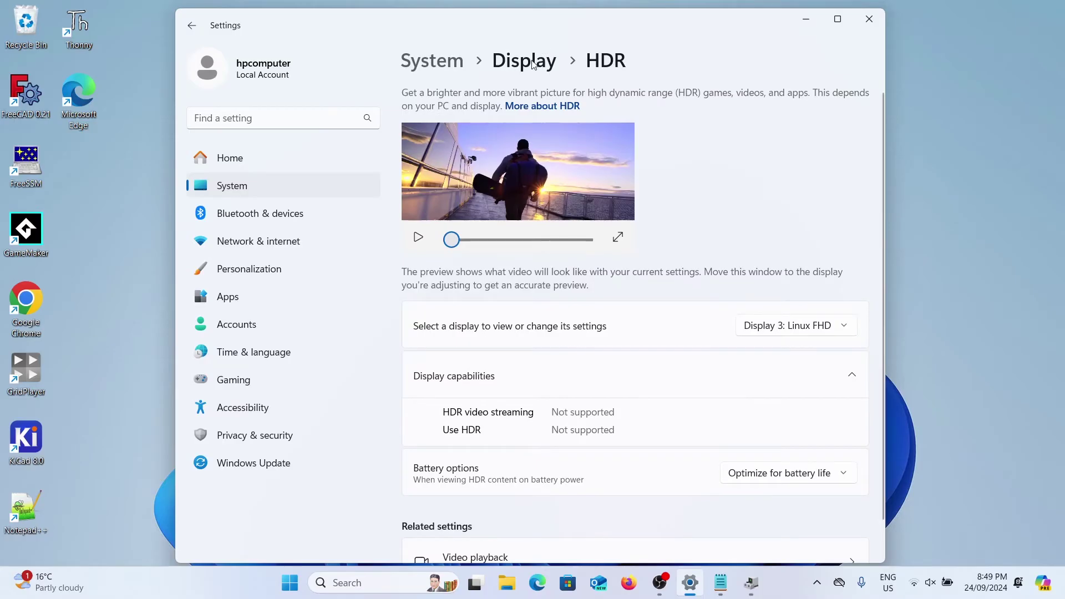
left_click(532, 64)
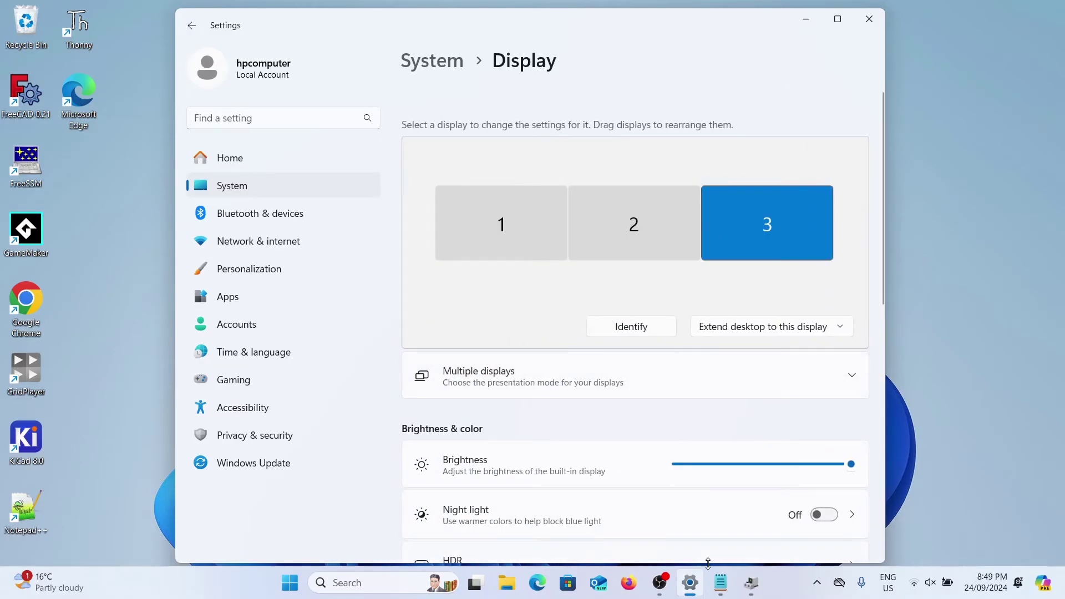
Uninstall Virtual Display Driver by MTT under Display adapters, then close Device Manager and minimize Settings
left_click(750, 582)
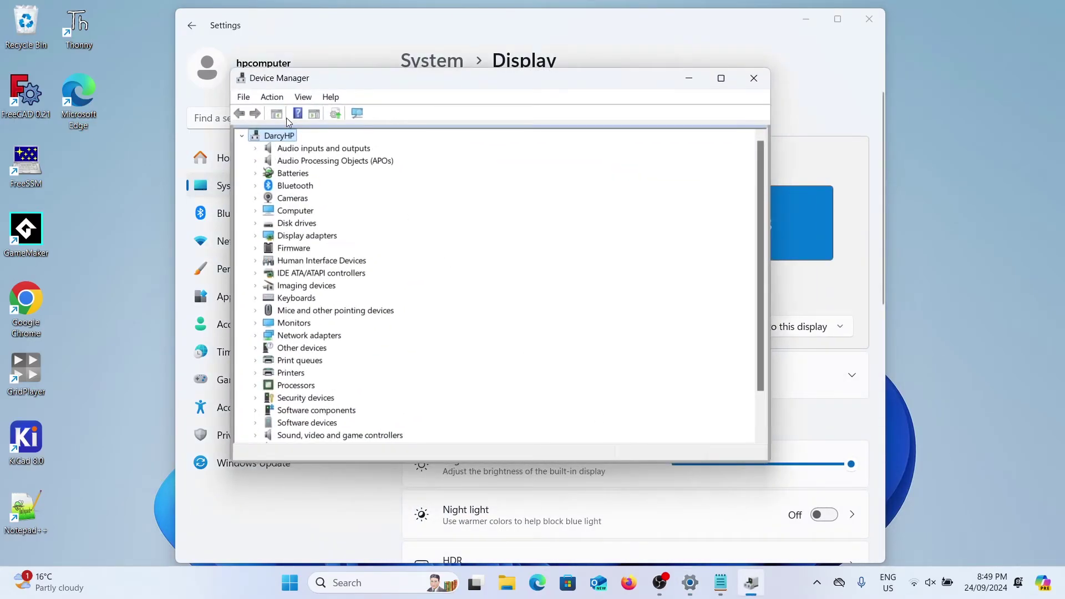
left_click(271, 96)
left_click(313, 296)
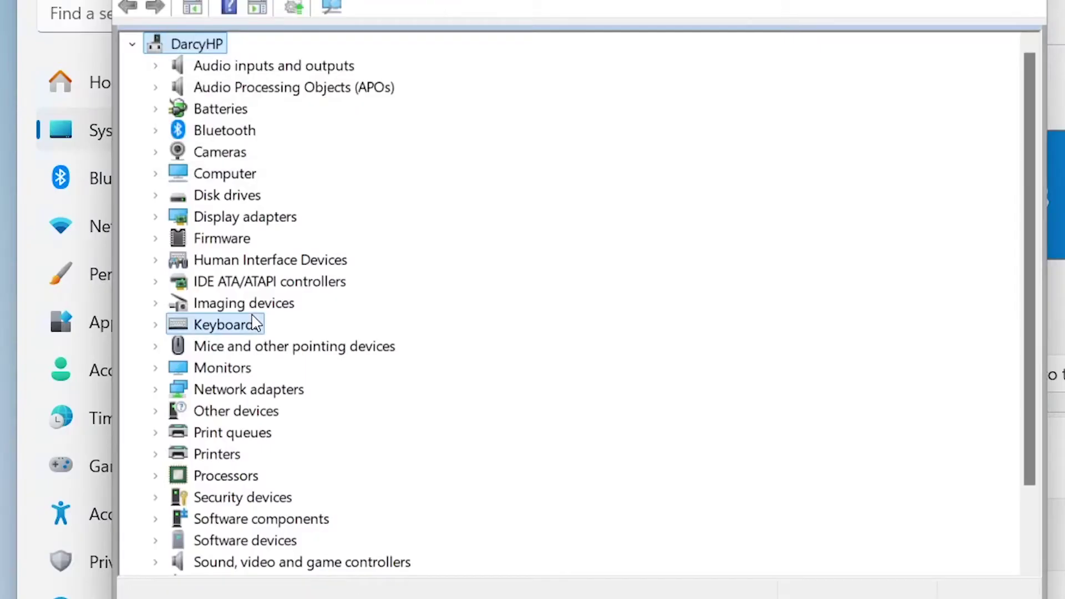
left_click(156, 217)
right_click(334, 288)
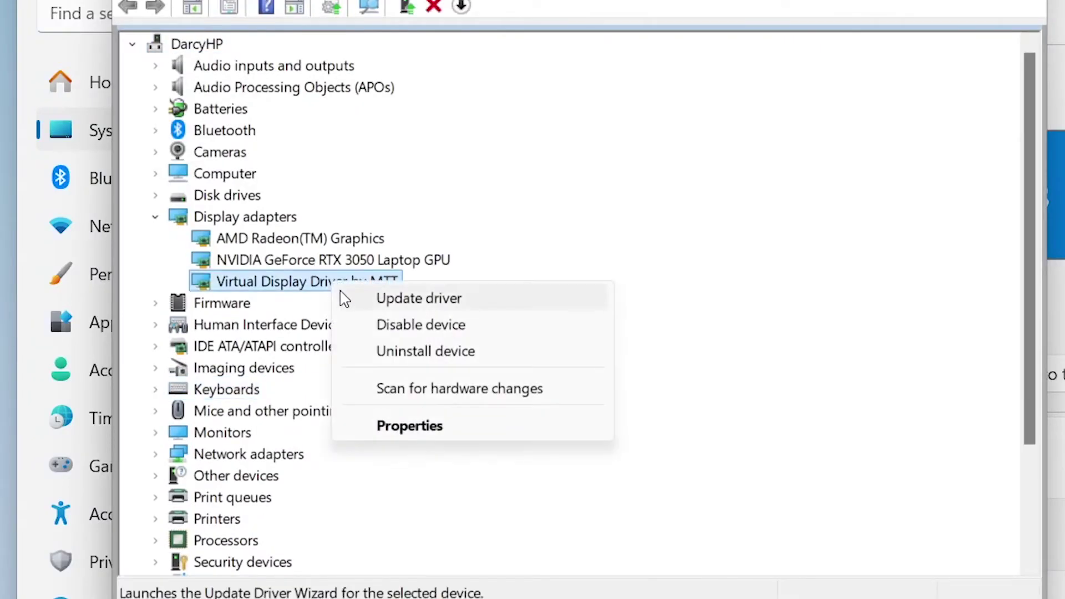
left_click(428, 353)
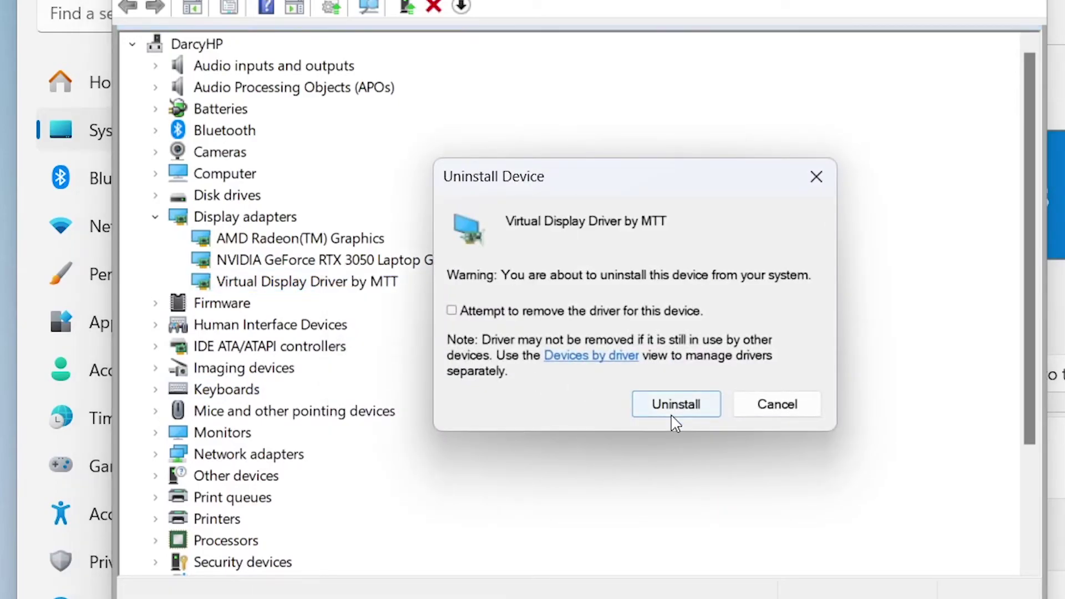
left_click(676, 404)
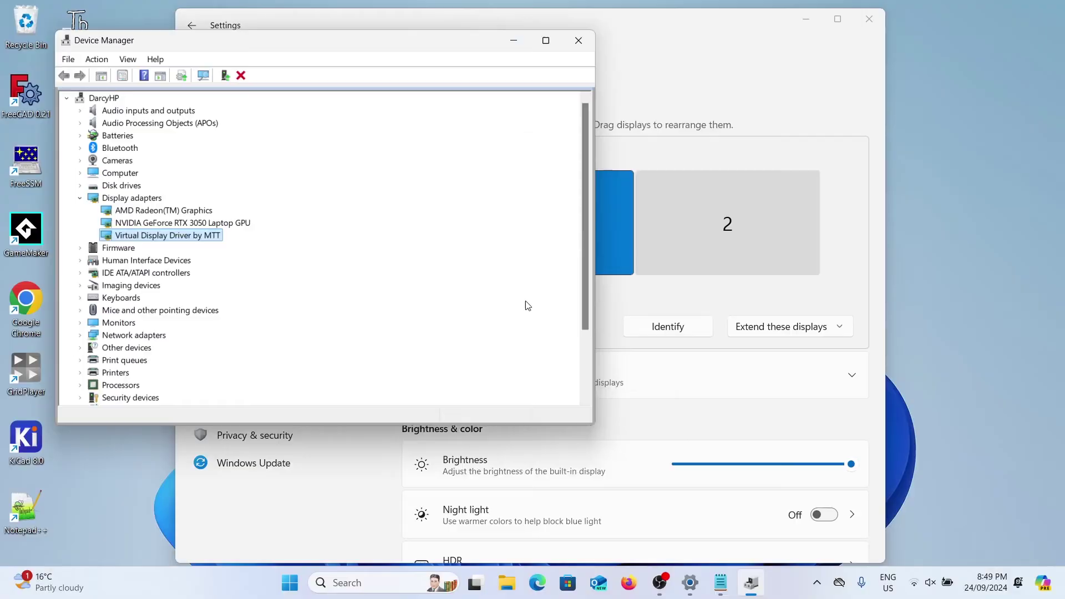
left_click(579, 42)
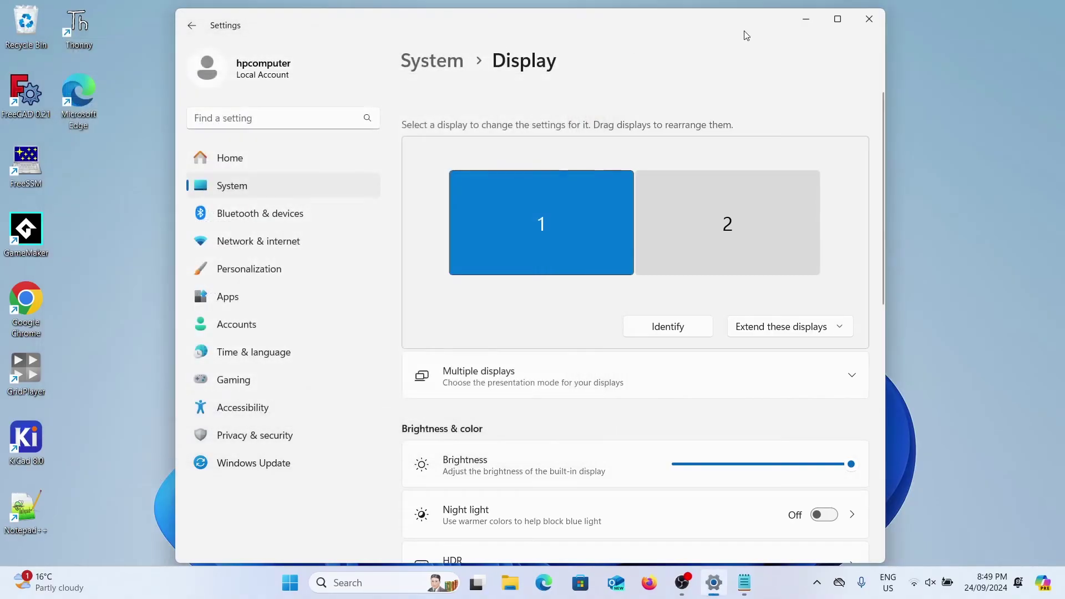
left_click(805, 20)
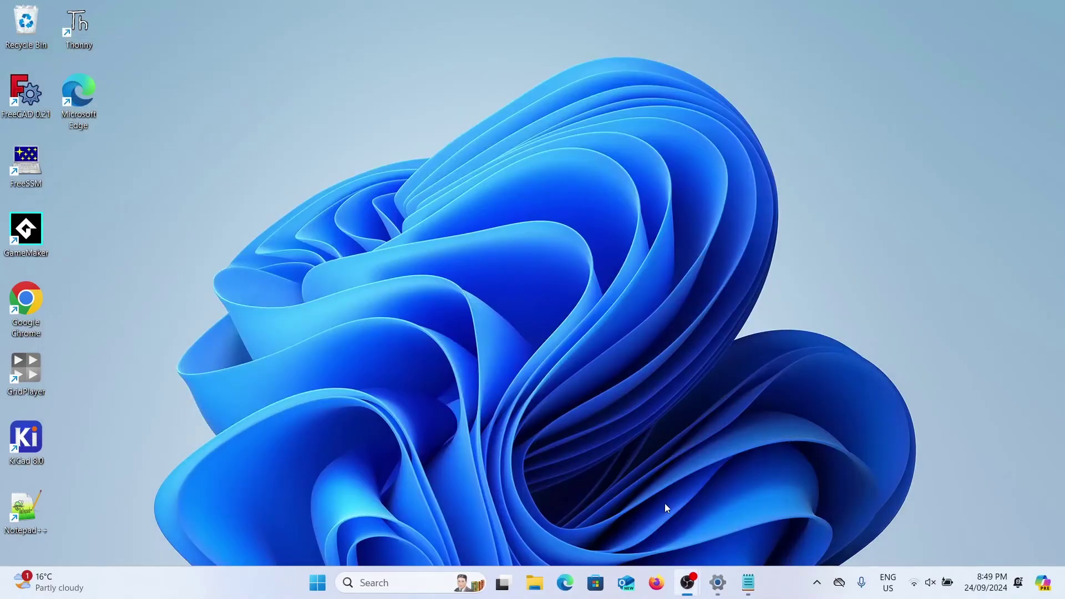
In Firefox, open the Virtual-Display-Driver repo's Windows 11 23H2+ (HDR) release and download VDD.HDR.23.12.zip
left_click(657, 573)
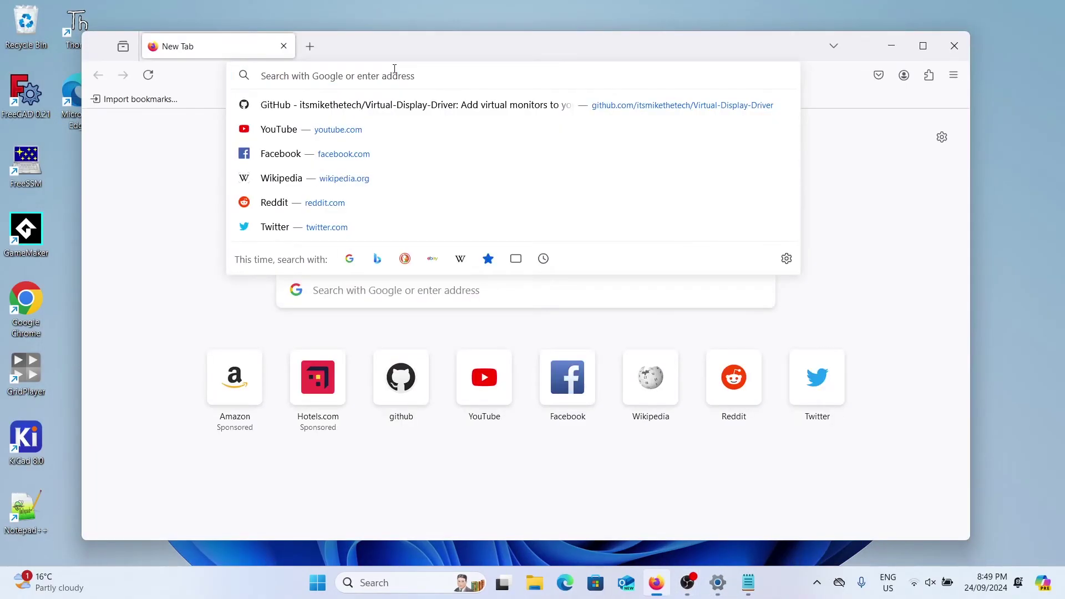
left_click(426, 105)
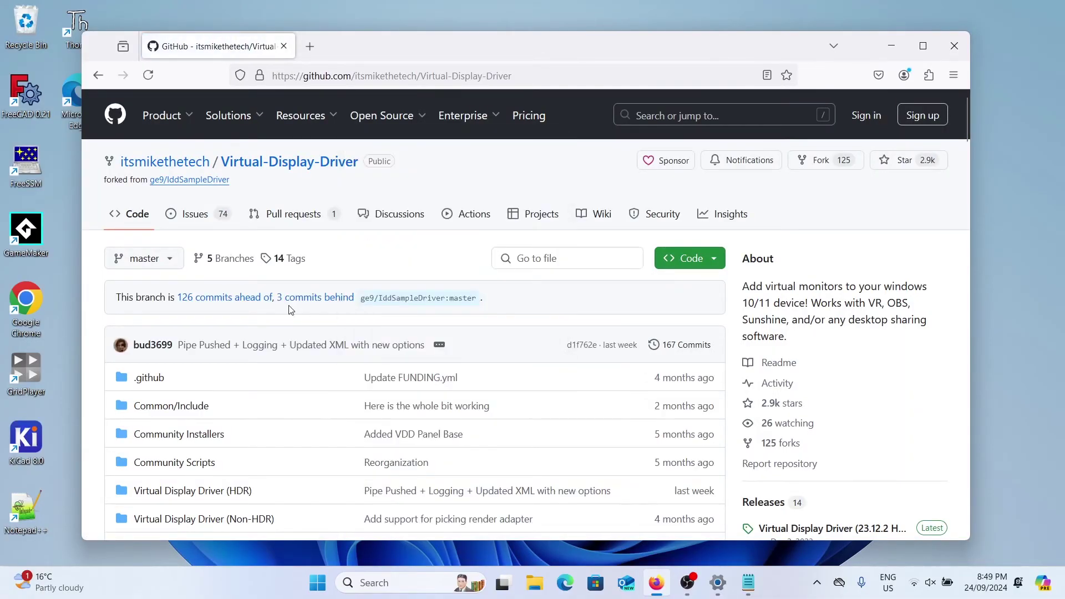
scroll(291, 310, "down", 15)
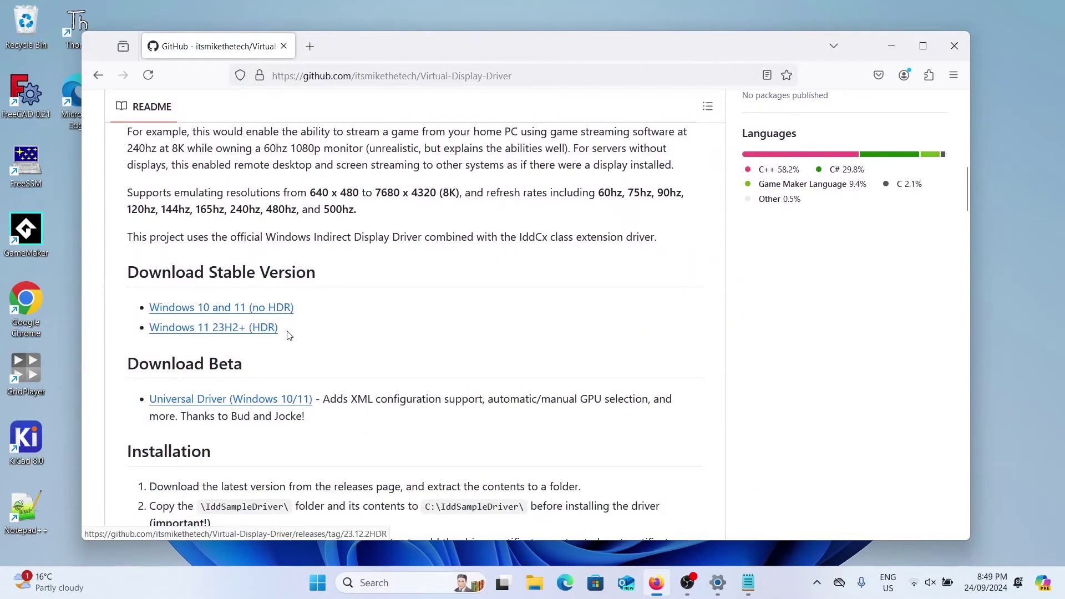
left_click(266, 332)
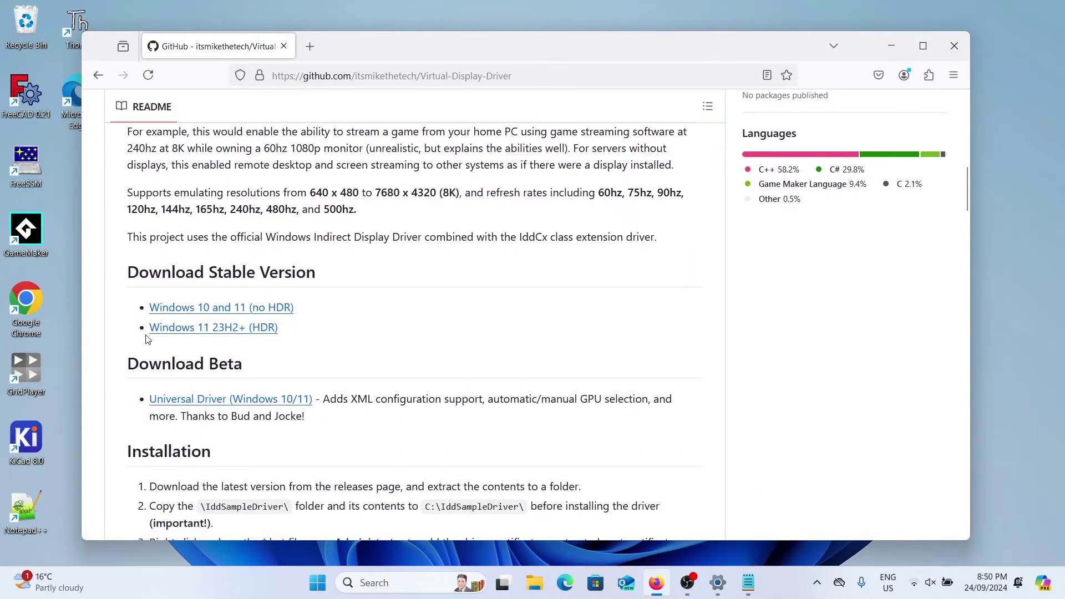
left_click(213, 331)
scroll(194, 344, "down", 4)
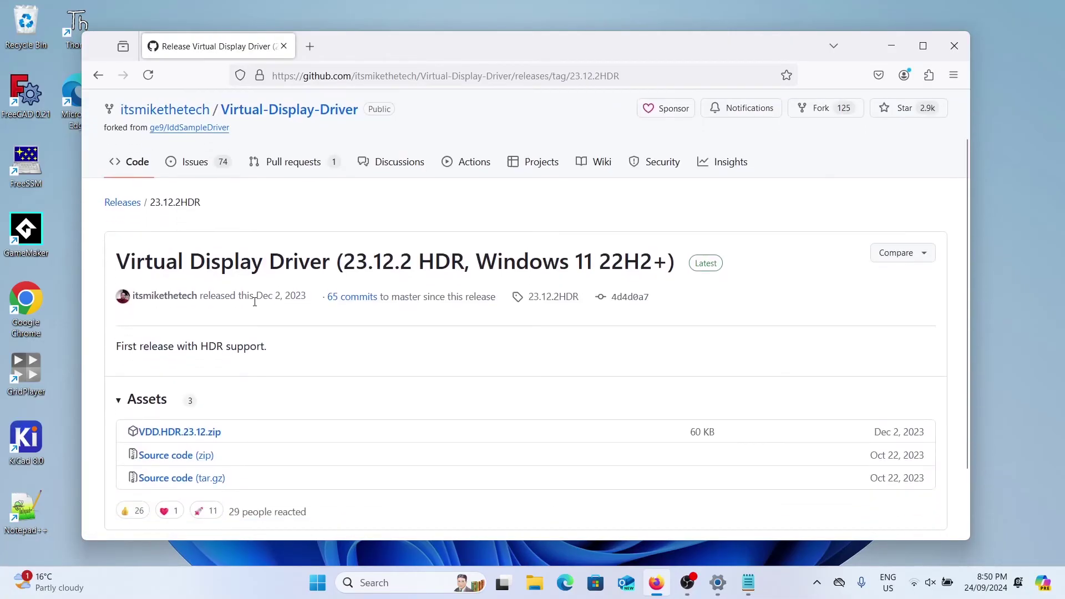
left_click_drag(246, 349, 133, 358)
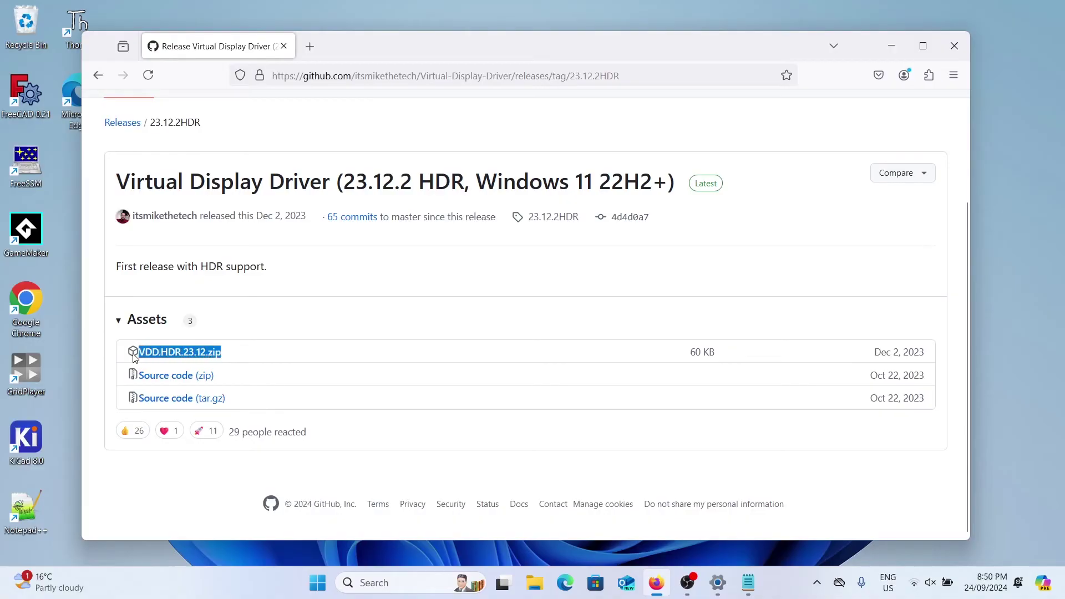
left_click(185, 356)
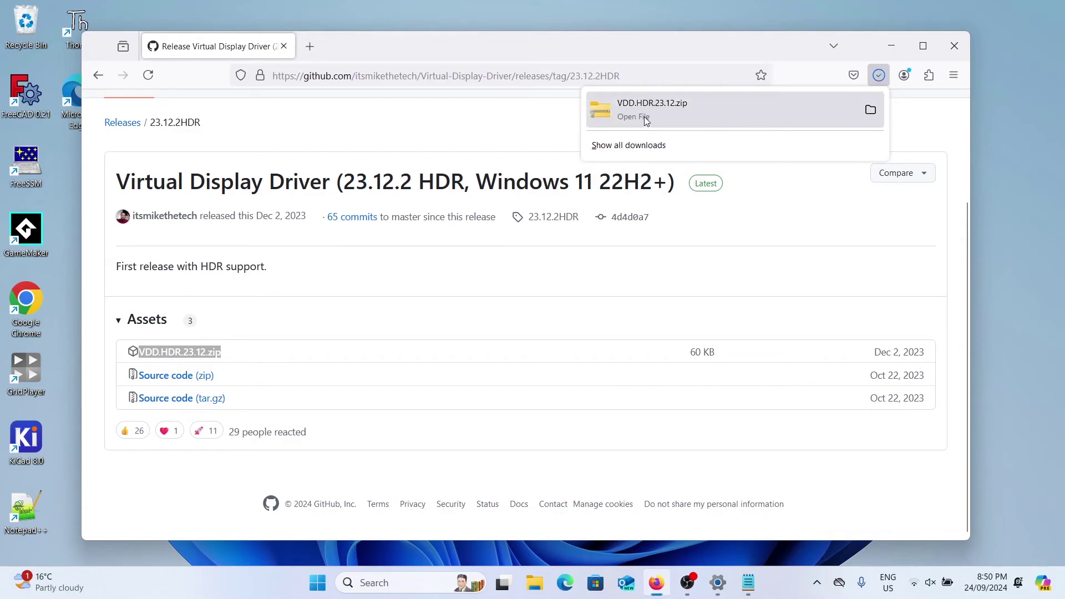
In the Downloads folder, delete the old VDD.23.10.20.2 zip and folder
left_click(646, 118)
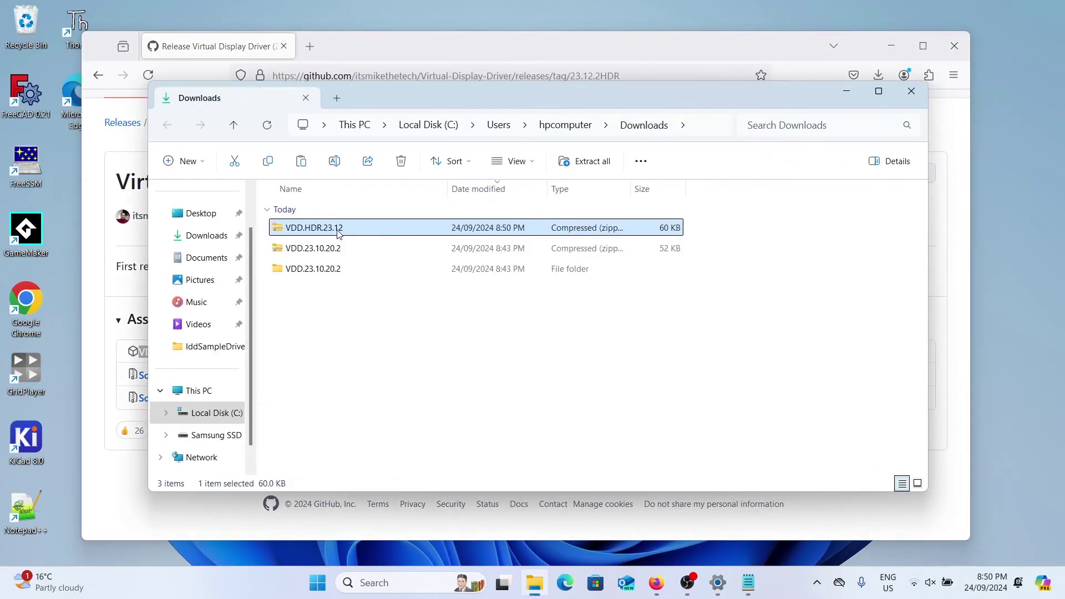
left_click(332, 268)
left_click(332, 250, "ctrl")
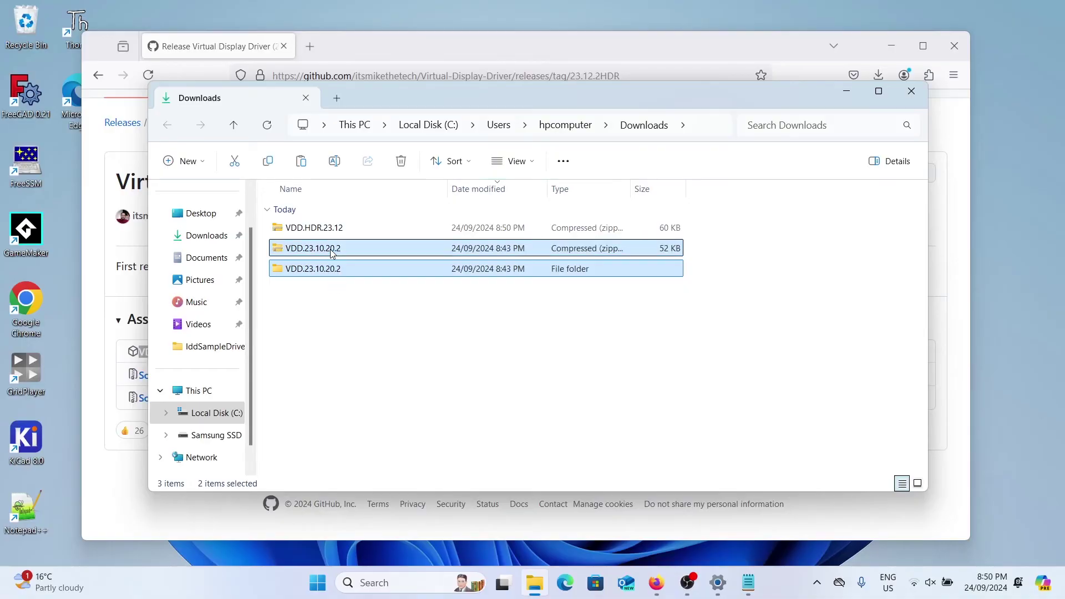
key("Delete")
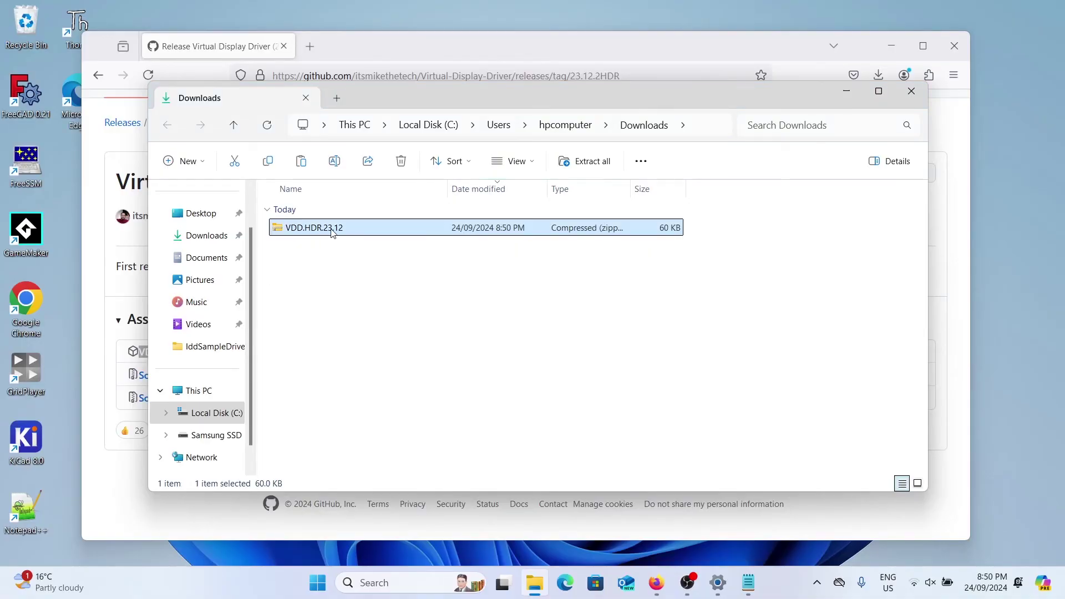
Extract the VDD.HDR.23.12 zip into Downloads
right_click(331, 231)
left_click(391, 234)
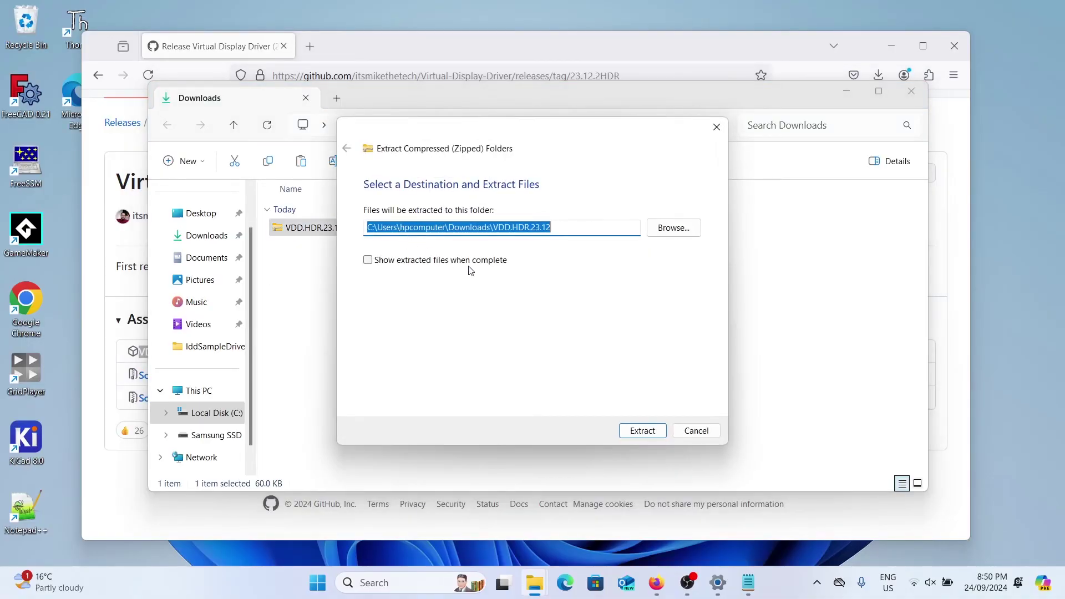
left_click(641, 431)
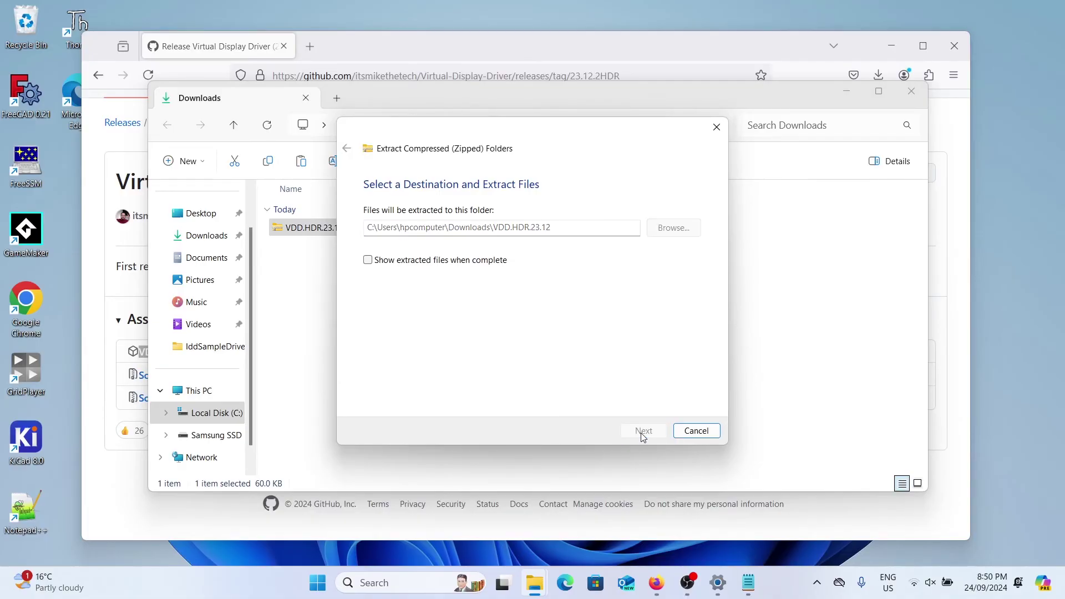
Copy the IddSampleDriver folder from VDD HDR 23.12.2 and go to Local Disk (C:)
left_click(339, 250)
double_click(338, 251)
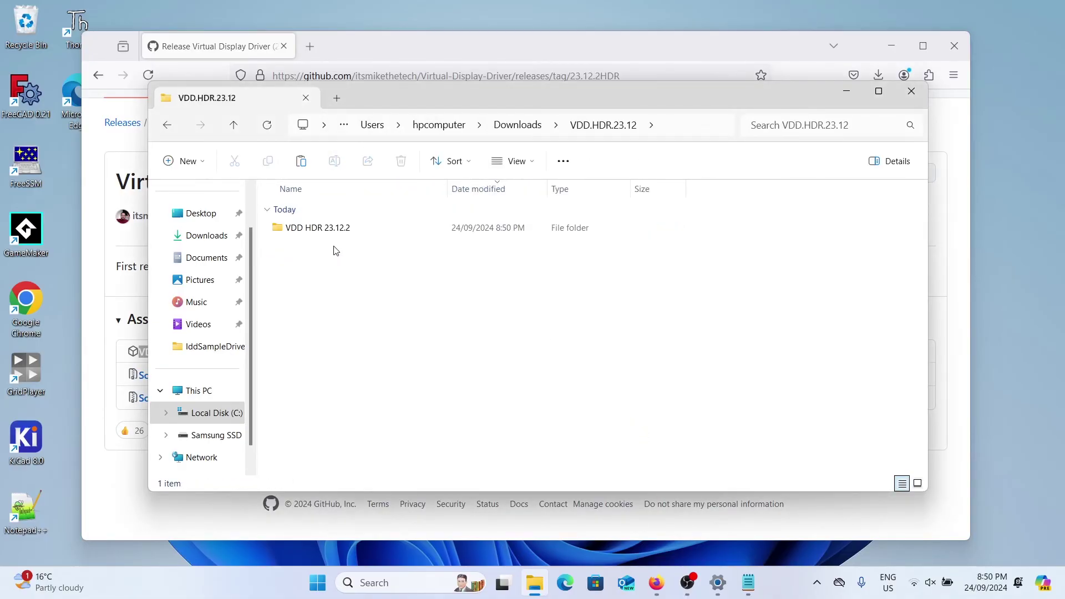
double_click(320, 229)
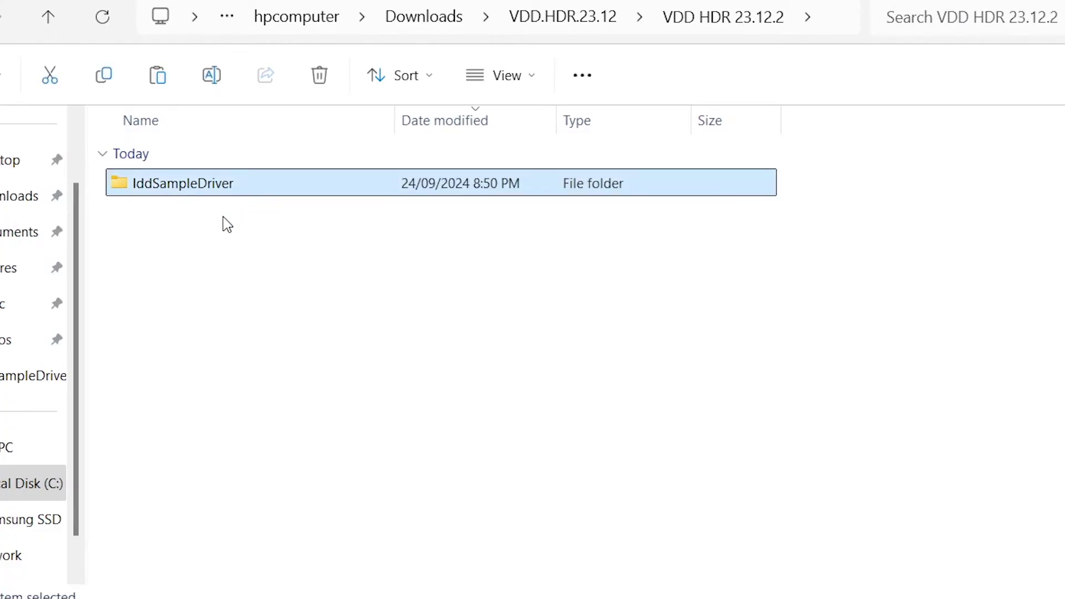
double_click(321, 229)
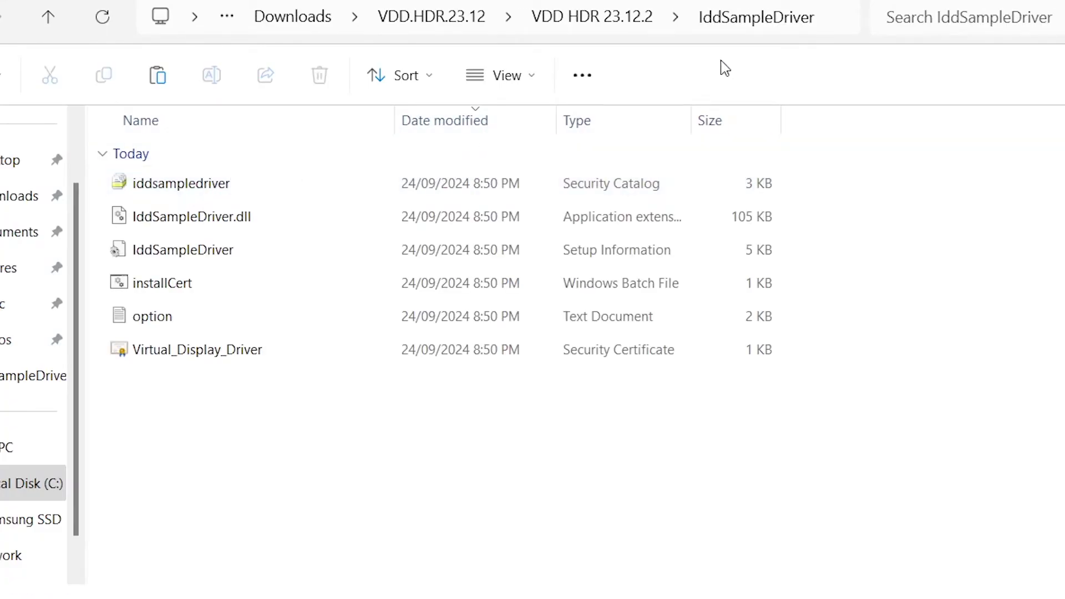
left_click(589, 23)
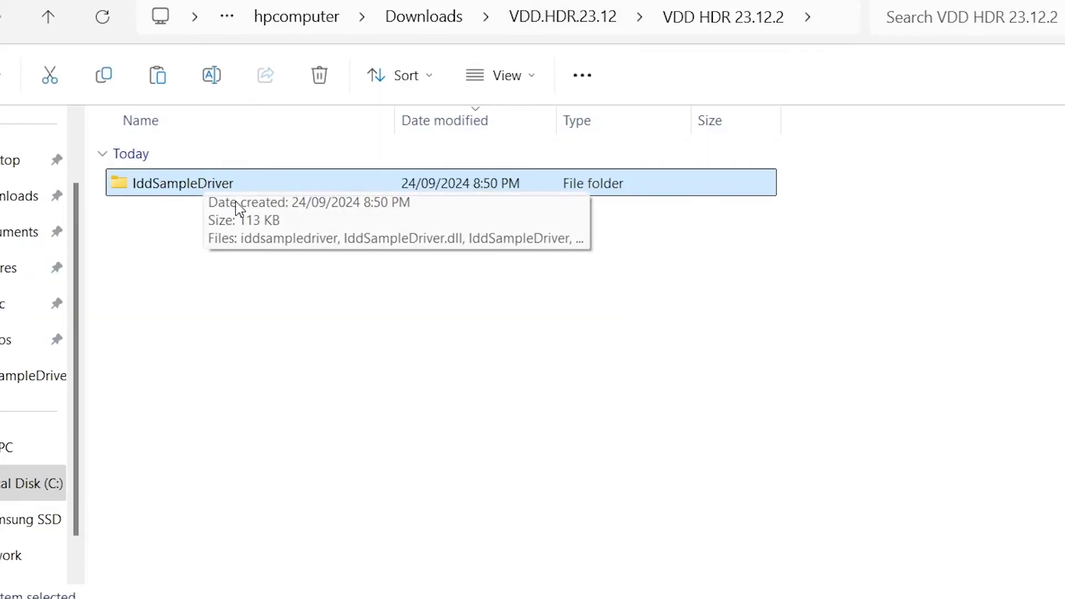
right_click(224, 185)
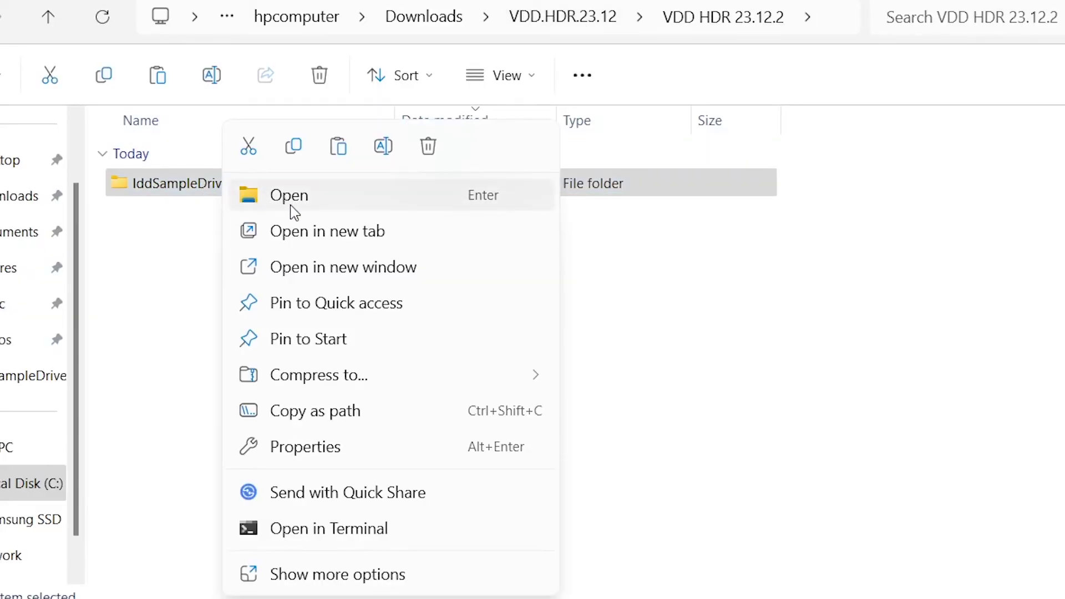
left_click(293, 147)
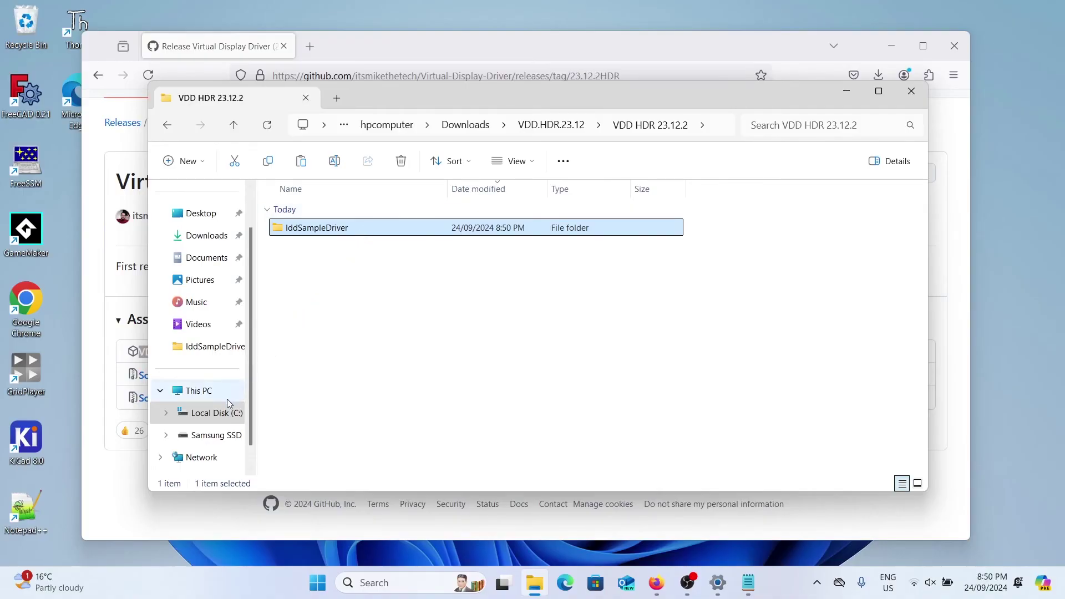
left_click(209, 414)
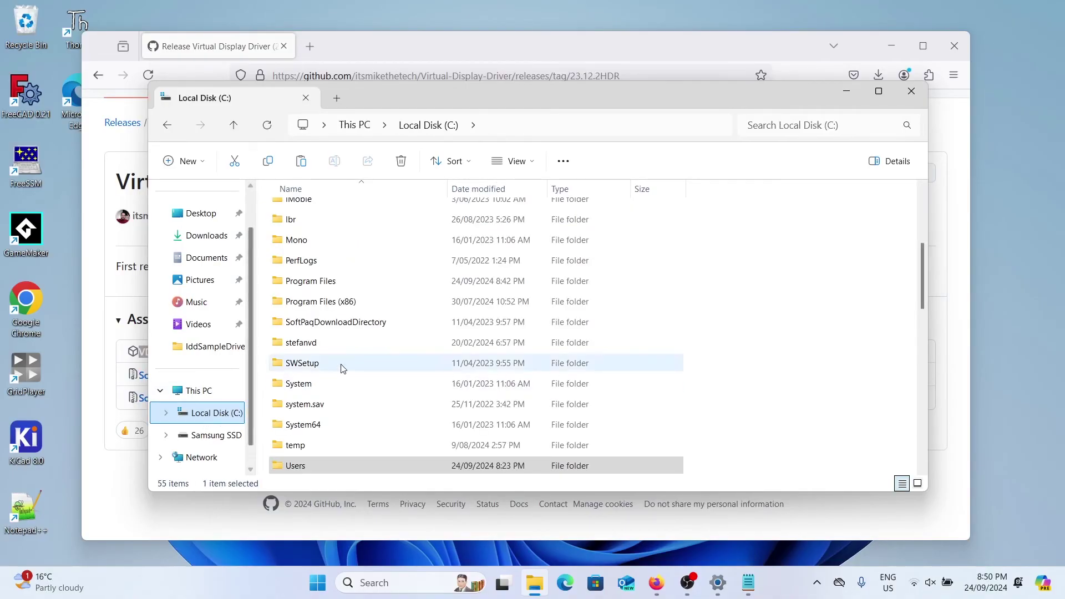
Replace the old IddSampleDriver folder on C: with the new HDR one and open it
scroll(342, 369, "up", 2)
left_click(331, 293)
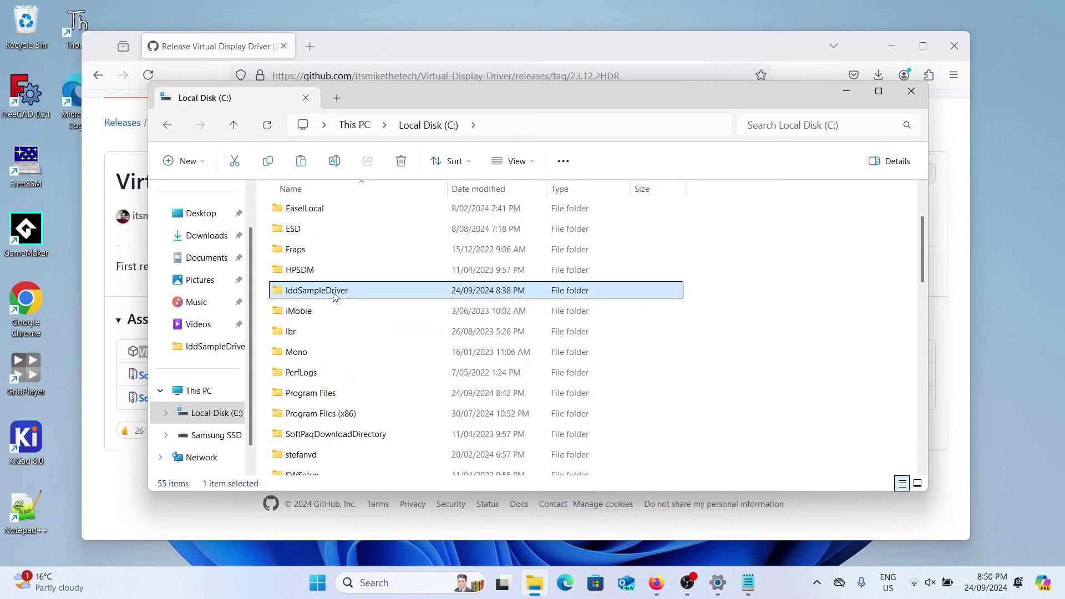
left_click(406, 169)
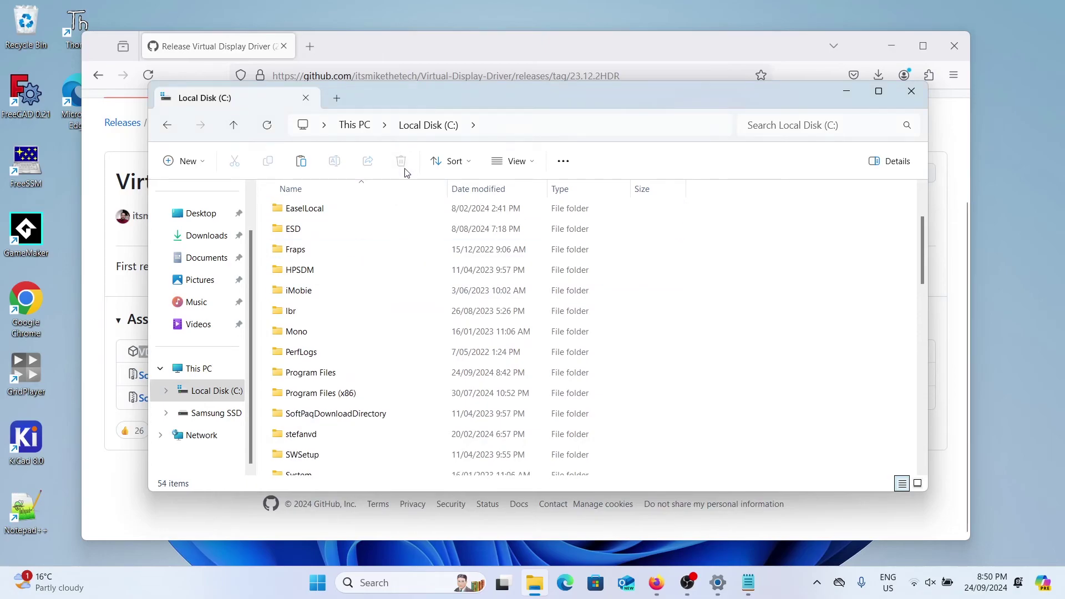
left_click(301, 161)
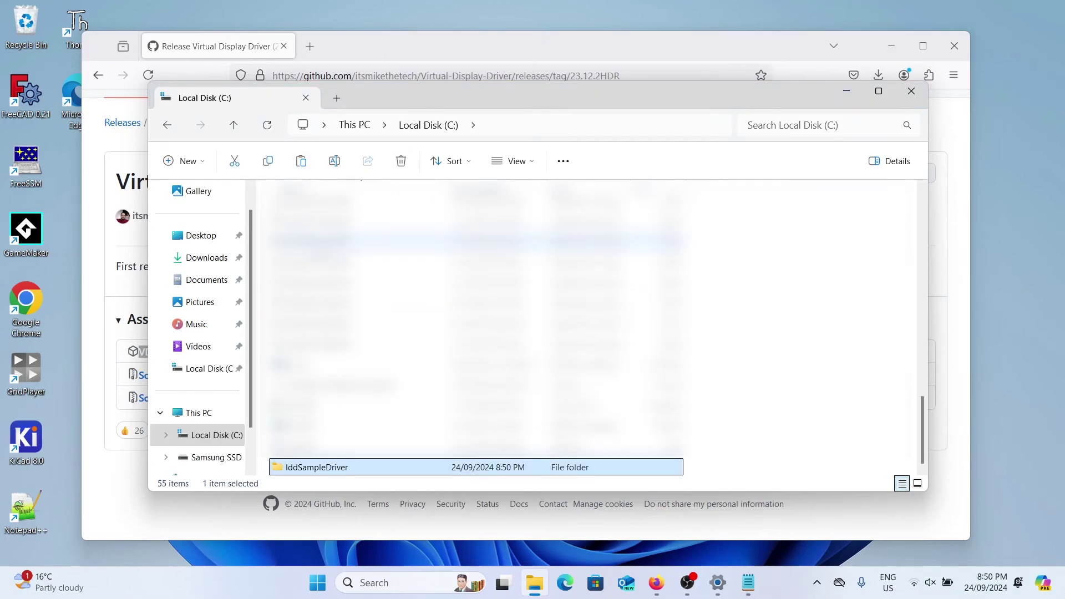
double_click(333, 469)
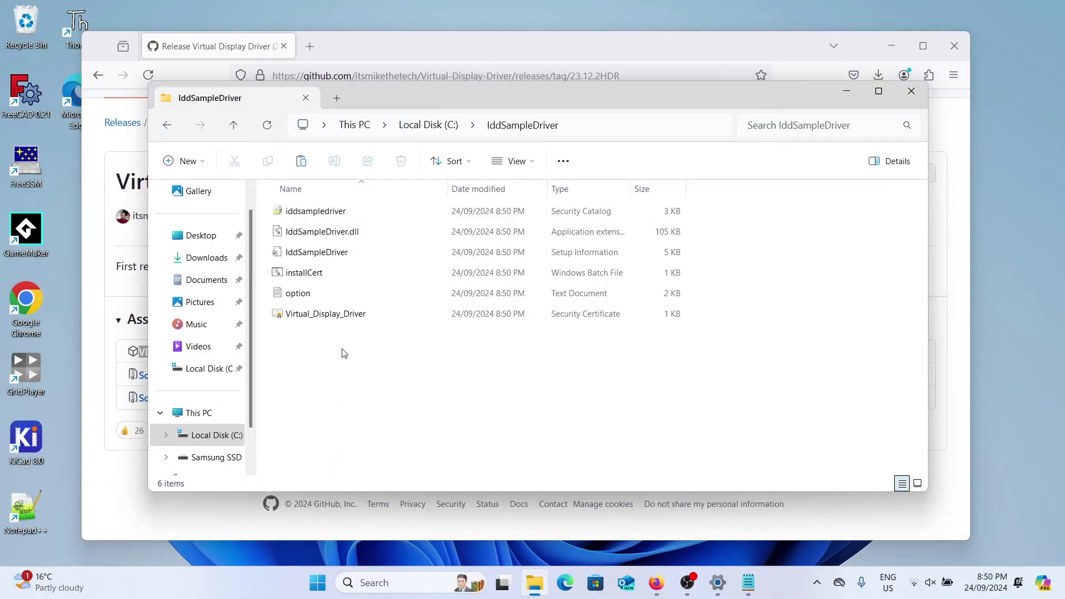
Run installCert as administrator past the SmartScreen warning, then close the command window
right_click(340, 265)
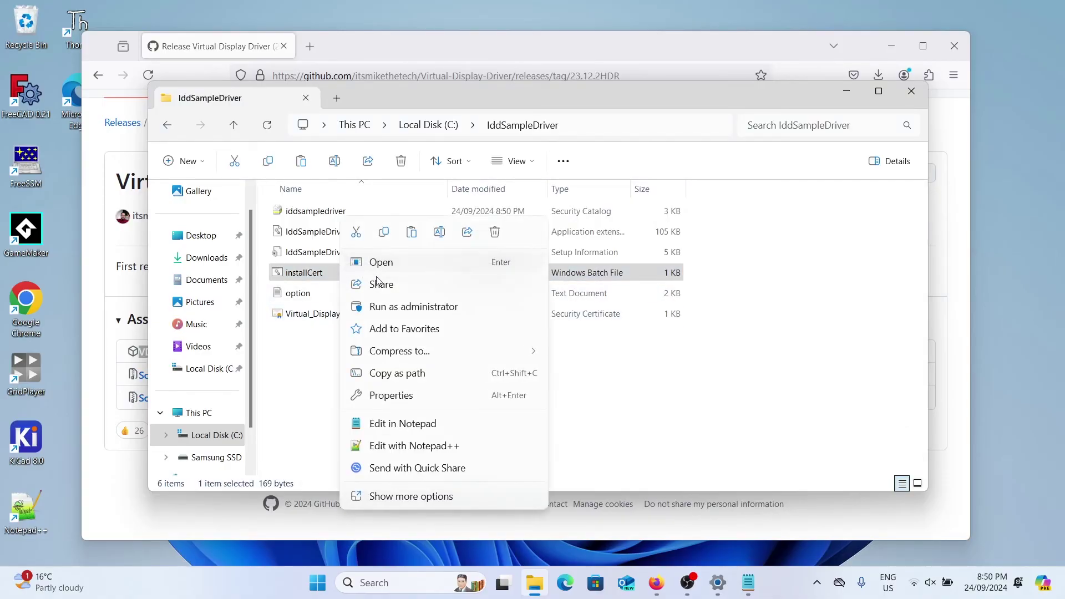
left_click(402, 307)
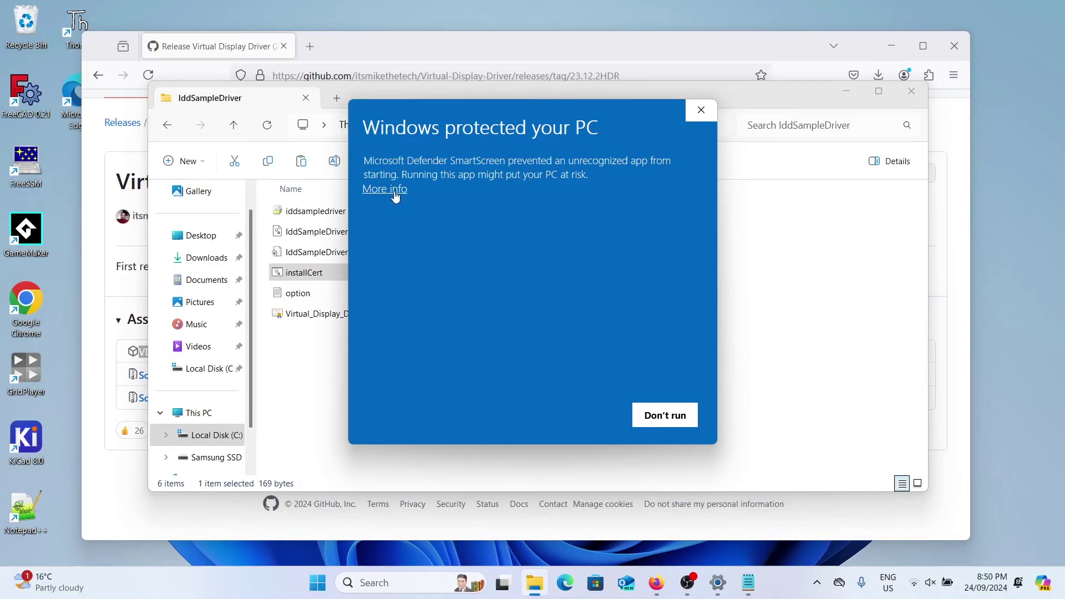
left_click(396, 190)
left_click(582, 419)
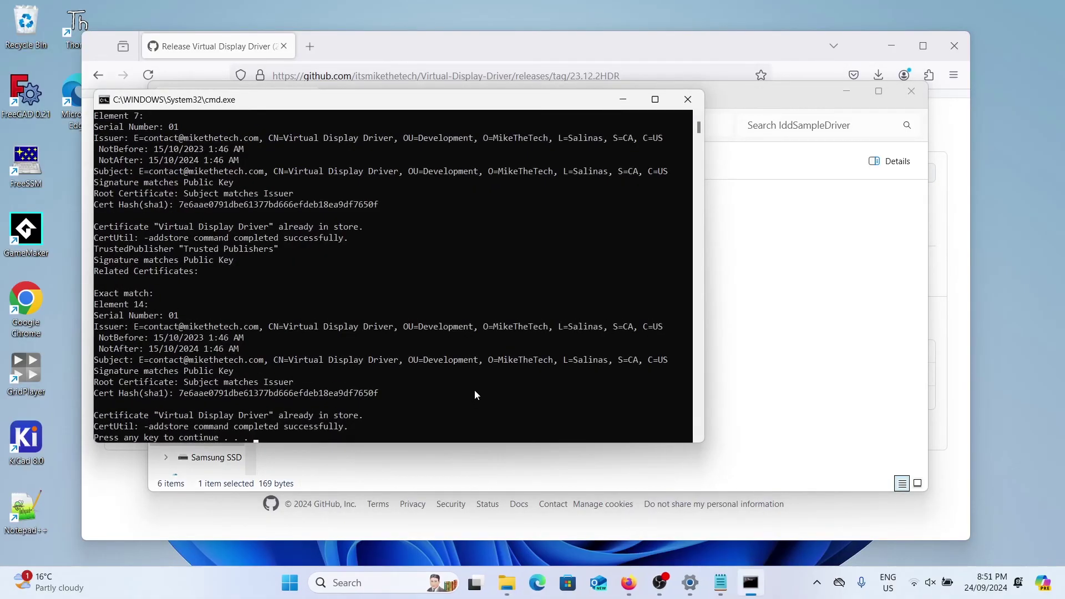
key("Return")
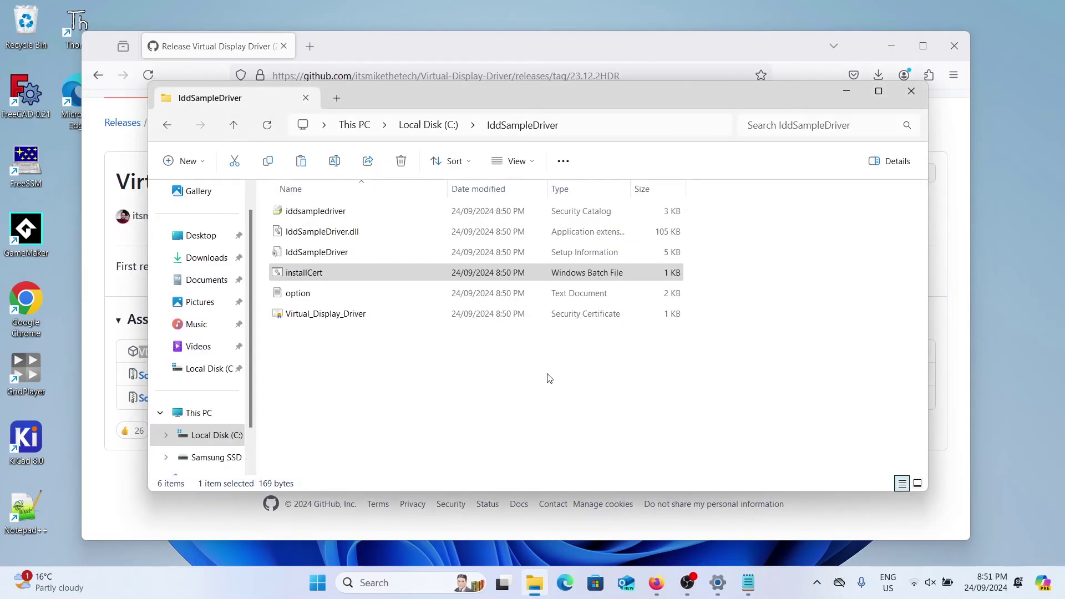
Open Device Manager from Start search and close the File Explorer and browser windows
key("super")
type("device")
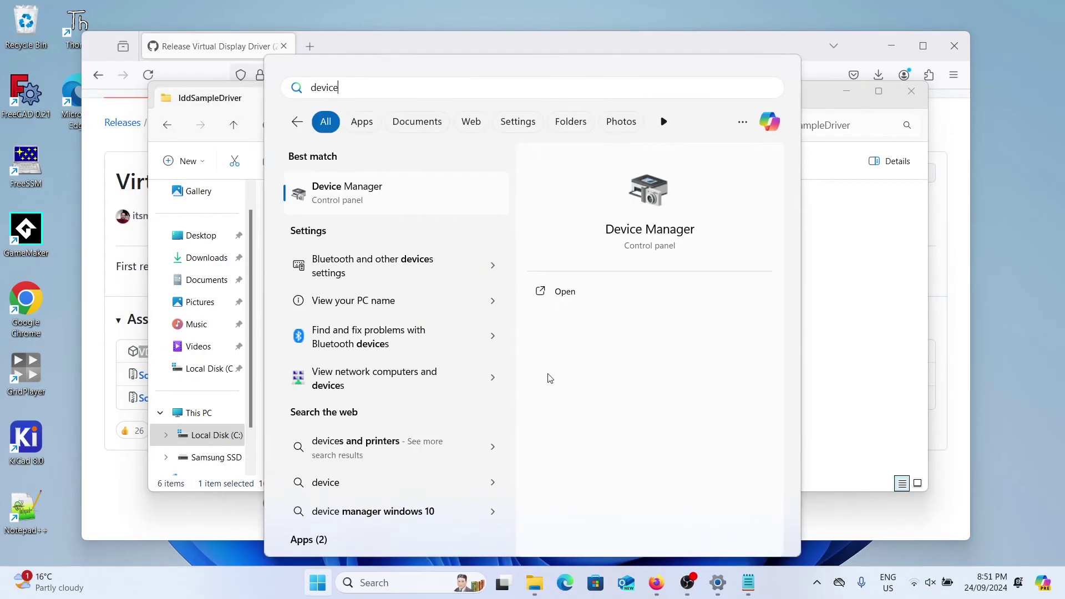
key("Return")
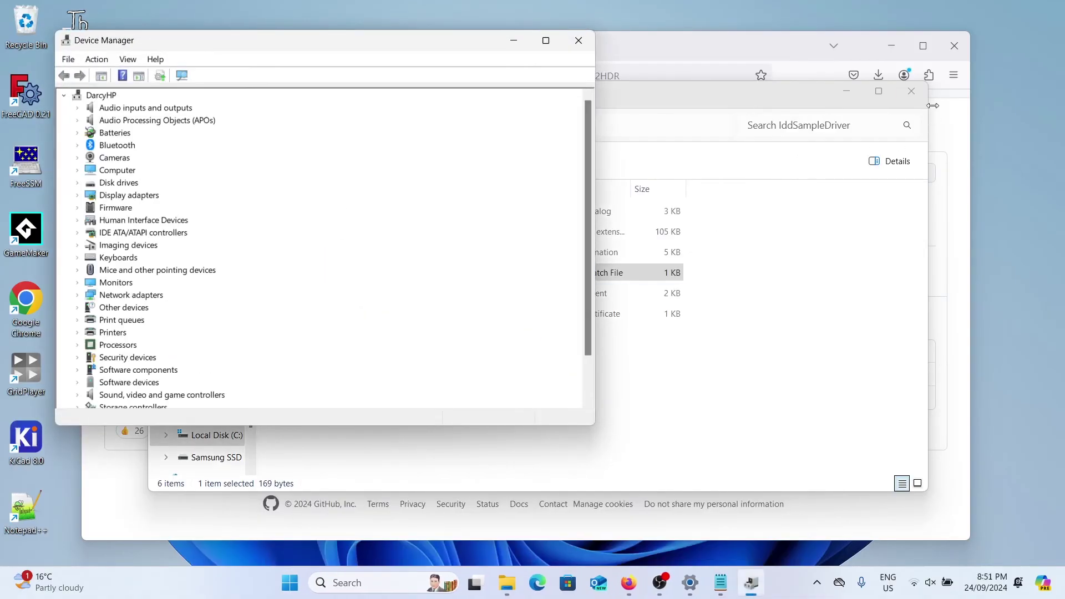
left_click(914, 91)
left_click(912, 91)
left_click(954, 46)
left_click_drag(290, 44, 468, 104)
Add legacy hardware manually from a list, choosing Display adapters as the hardware type
left_click(270, 157)
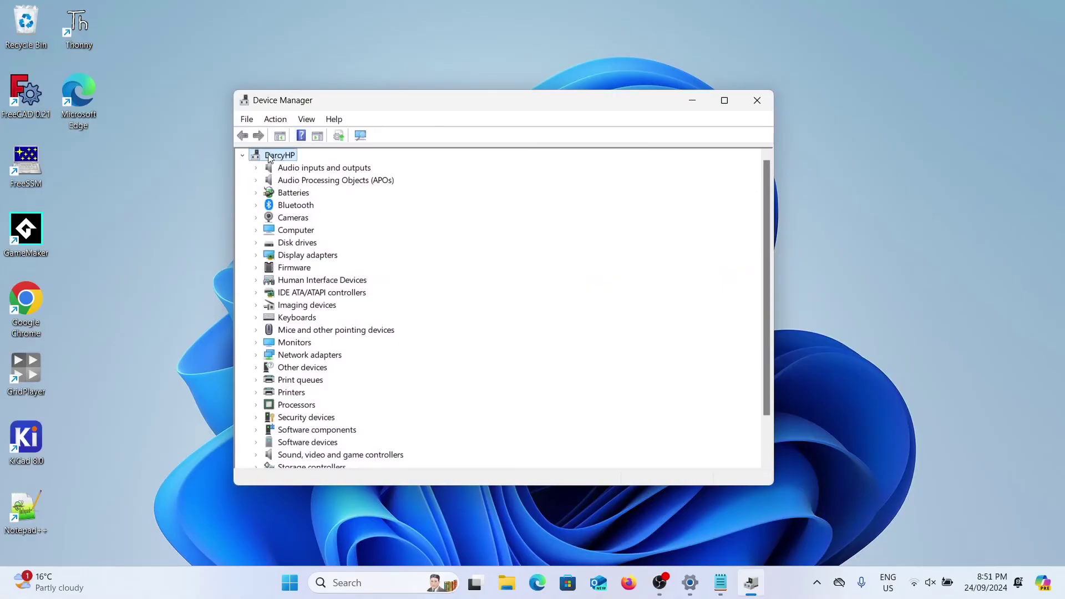
left_click(279, 117)
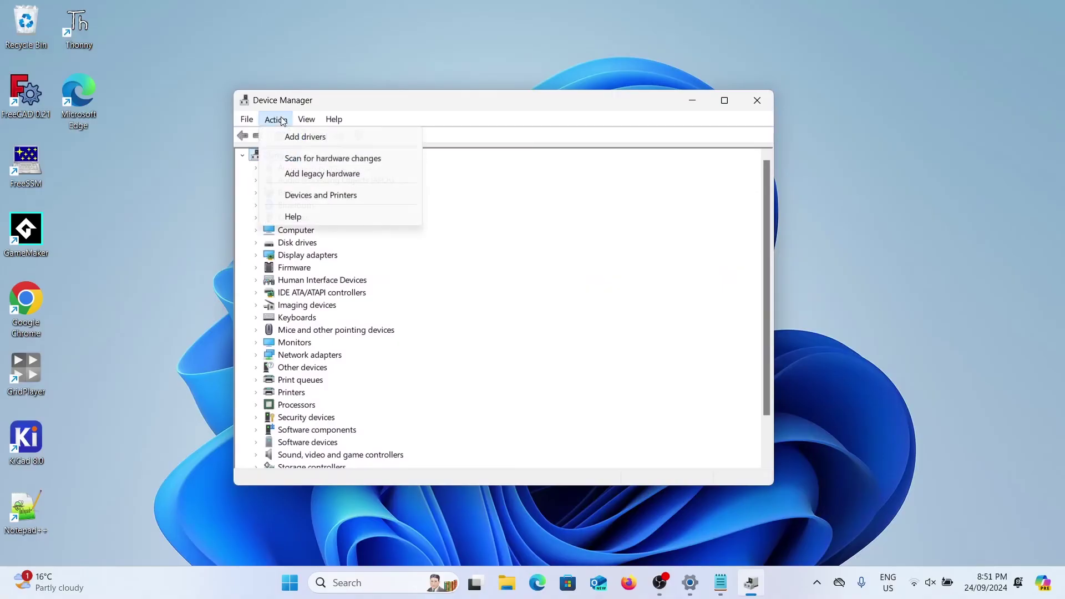
left_click(305, 175)
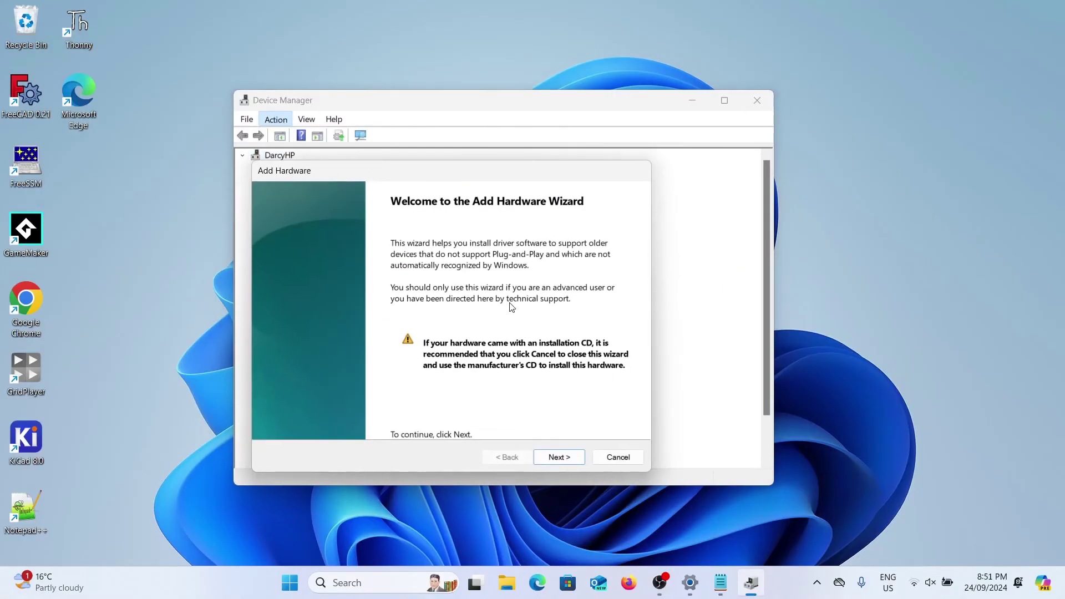
left_click_drag(526, 178, 583, 155)
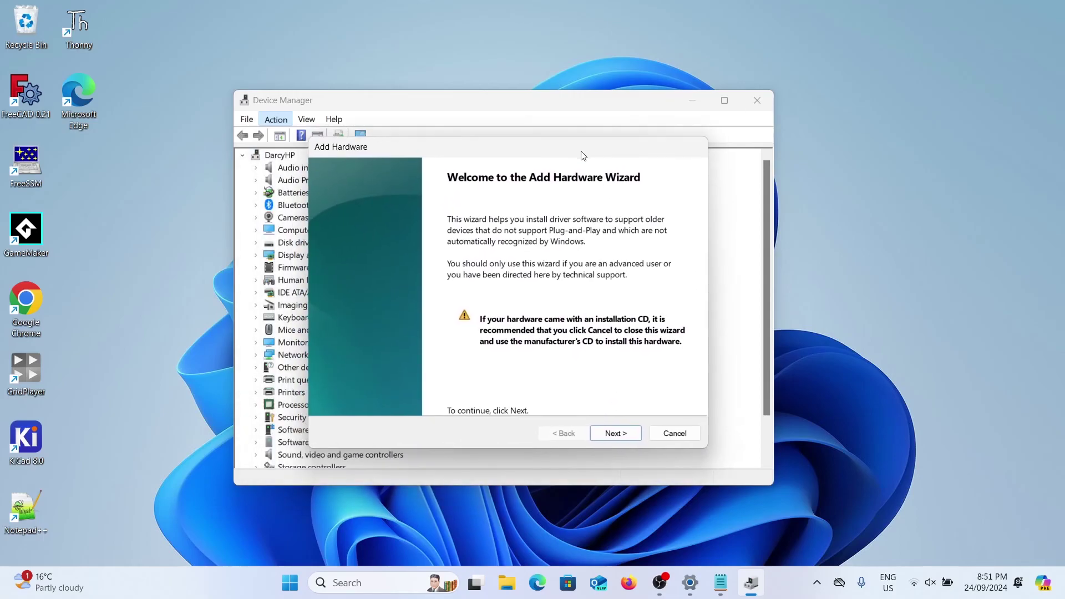
left_click(619, 431)
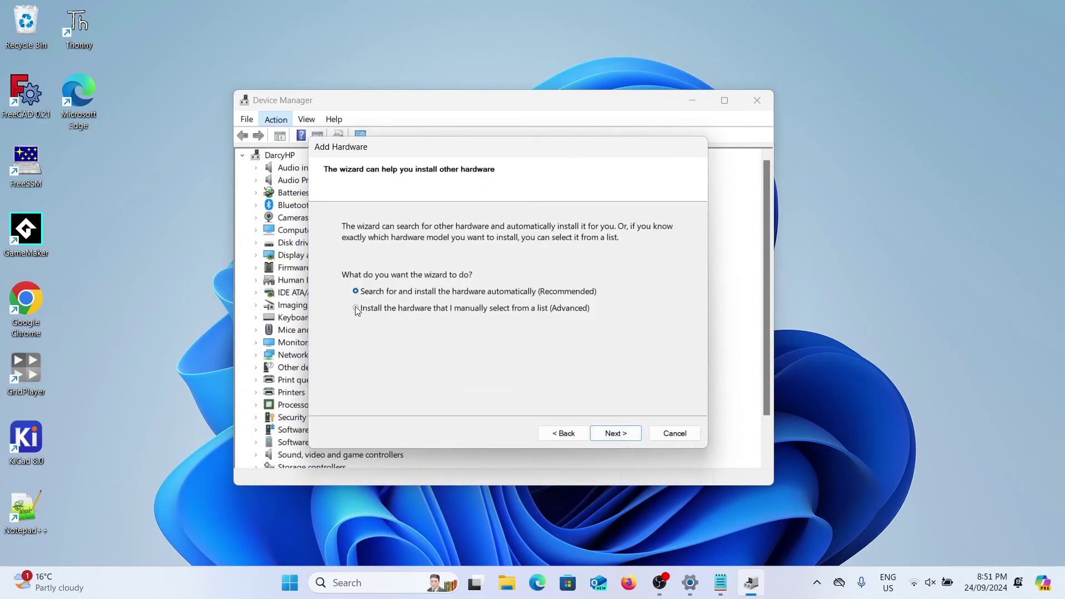
left_click(613, 433)
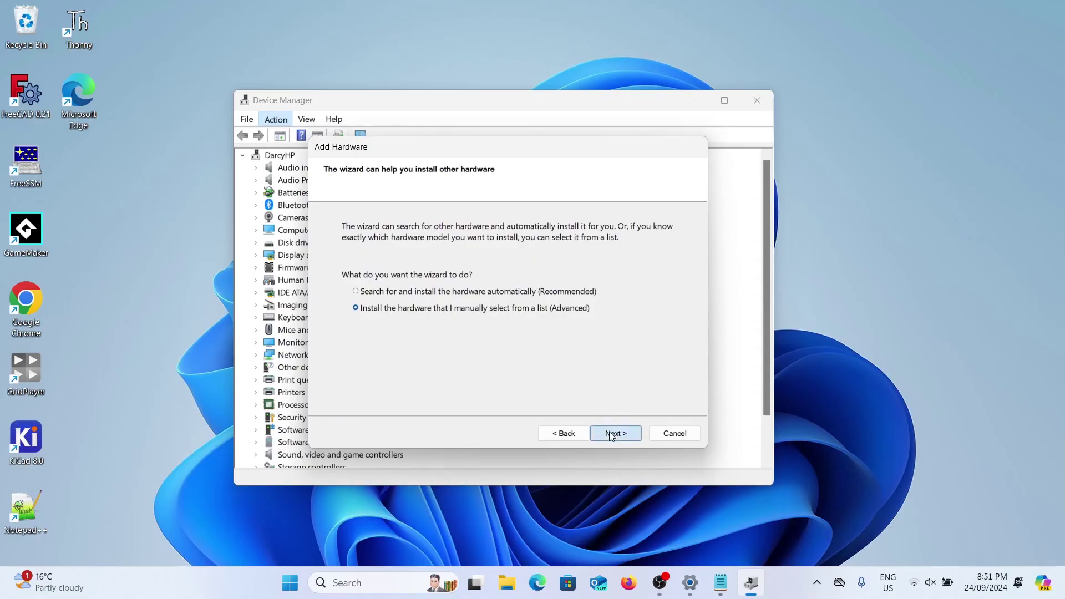
left_click(394, 316)
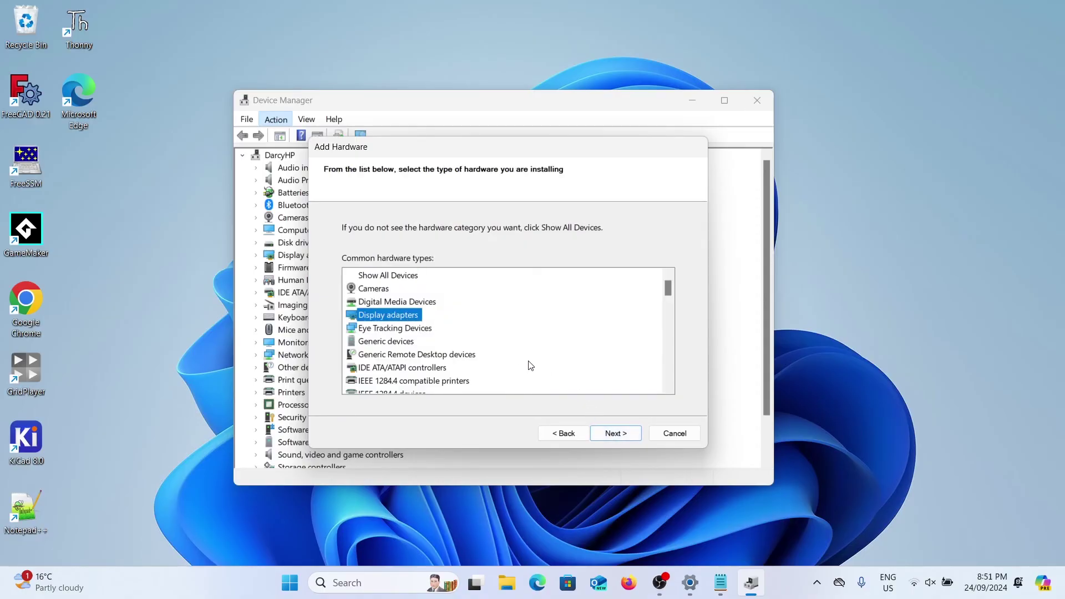
left_click(610, 435)
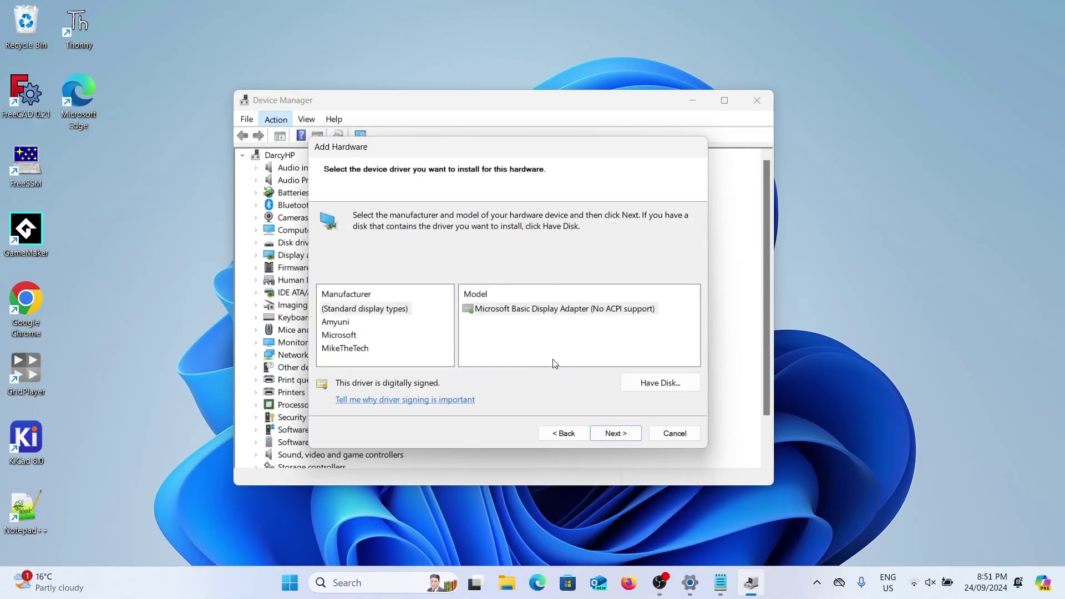
Install IddSampleDriver Device HDR through Have Disk, using C:\IddSampleDriver\IddSampleDriver.inf, then finish the wizard
left_click(669, 388)
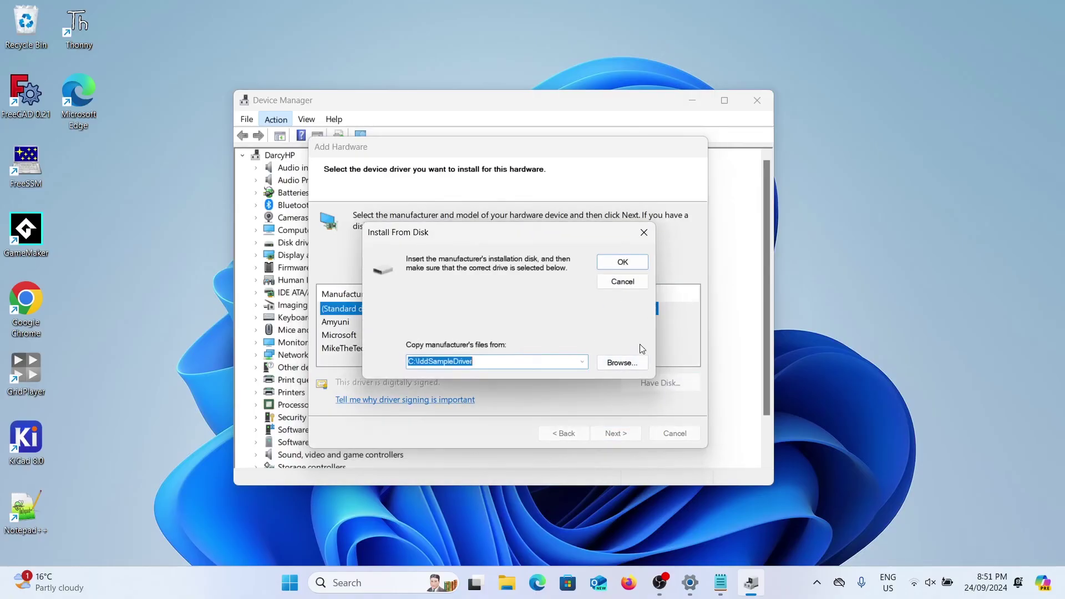
left_click(633, 362)
left_click(445, 227)
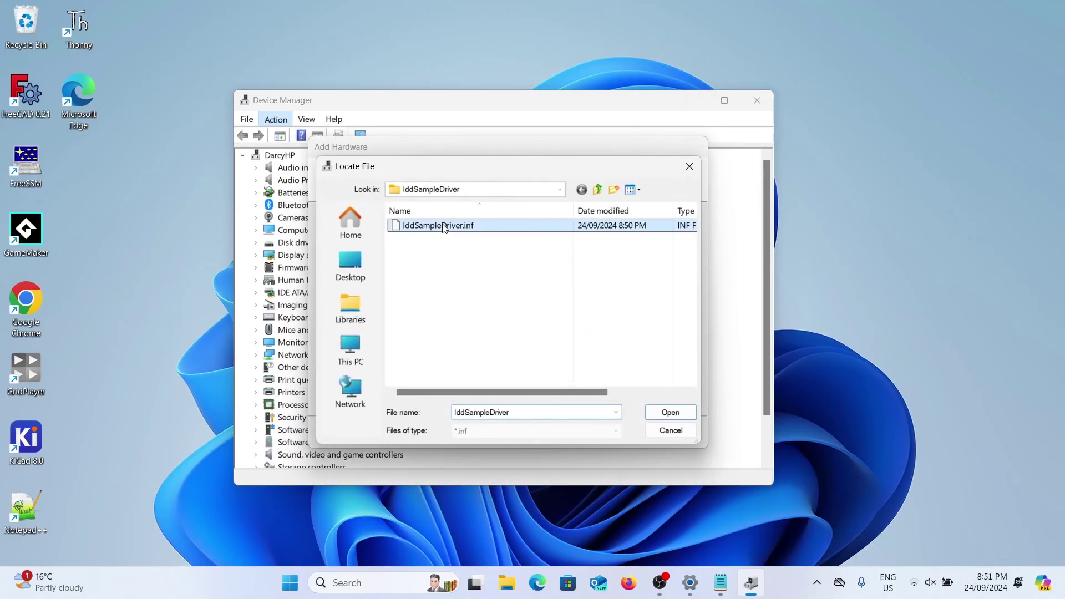
left_click(670, 412)
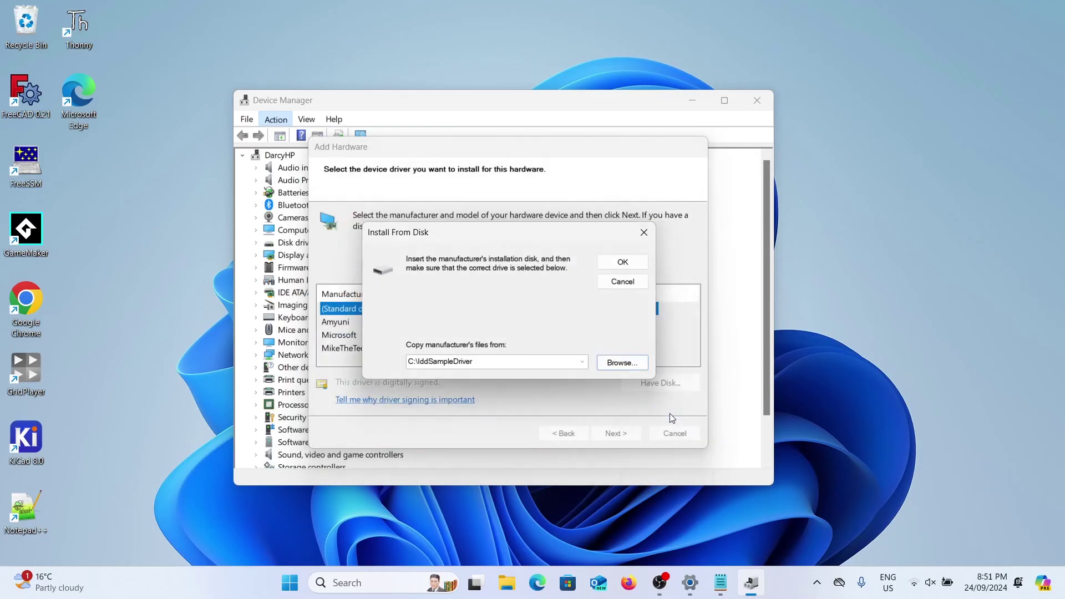
left_click(625, 262)
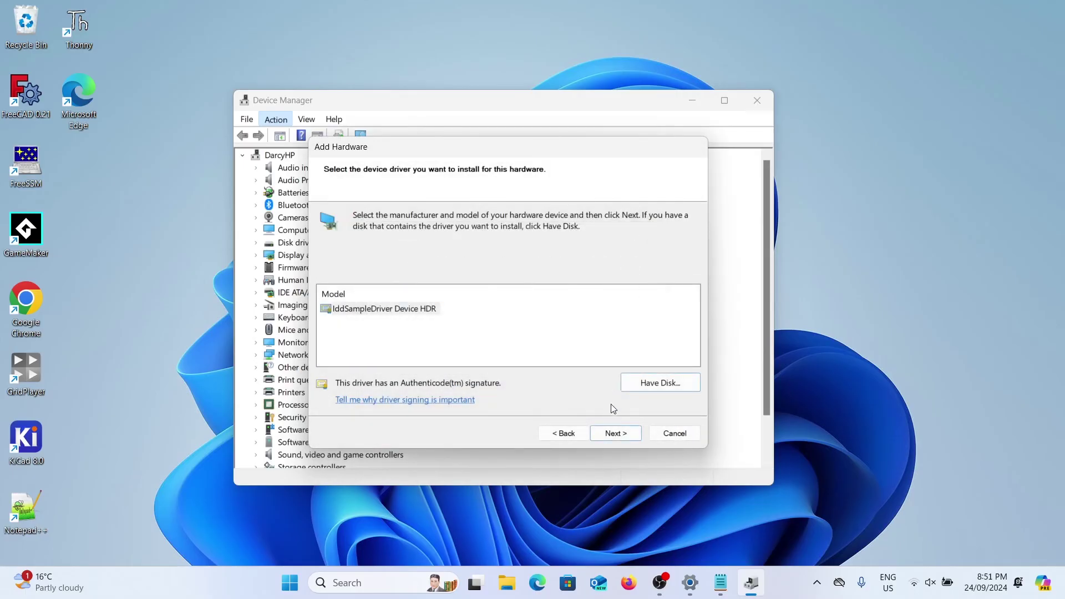
left_click(617, 436)
left_click(616, 434)
left_click(613, 434)
left_click(623, 437)
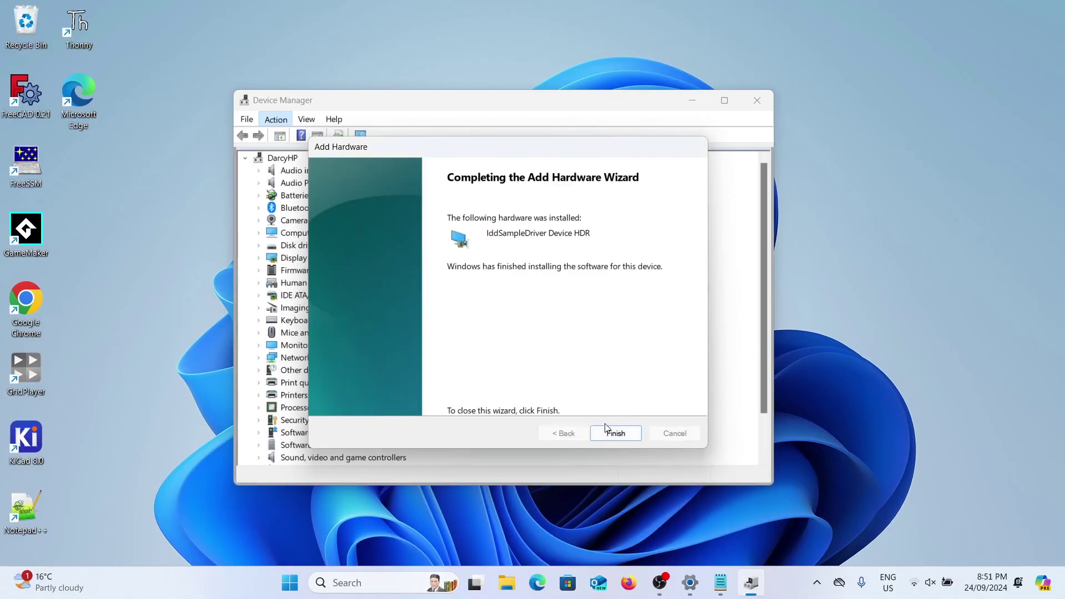
left_click(610, 436)
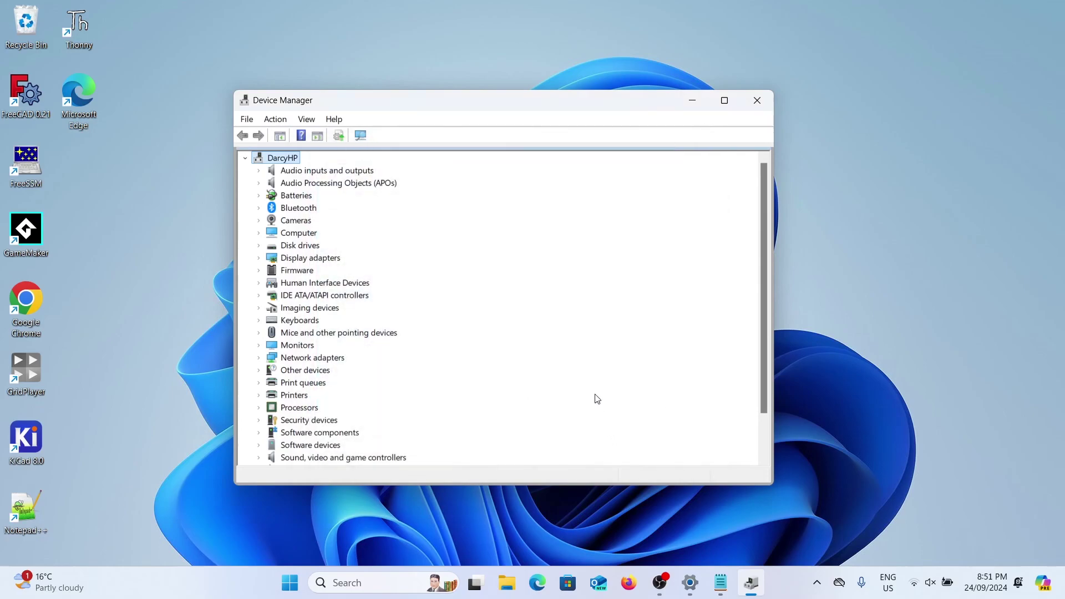
Set display 3's resolution to 1920×1080 in Display settings and keep the changes
left_click(698, 105)
left_click(695, 574)
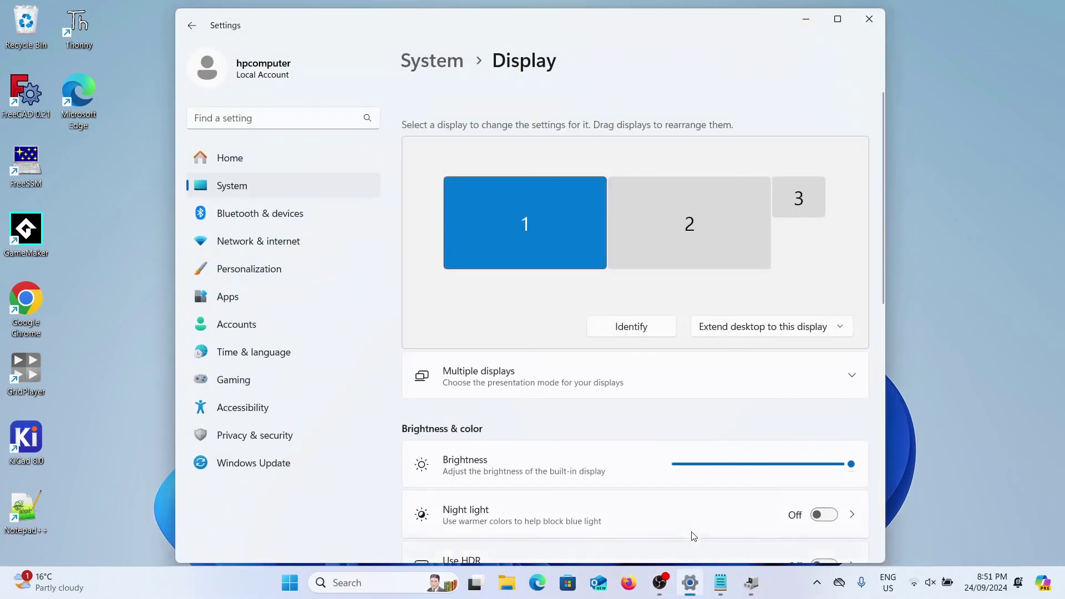
left_click(794, 201)
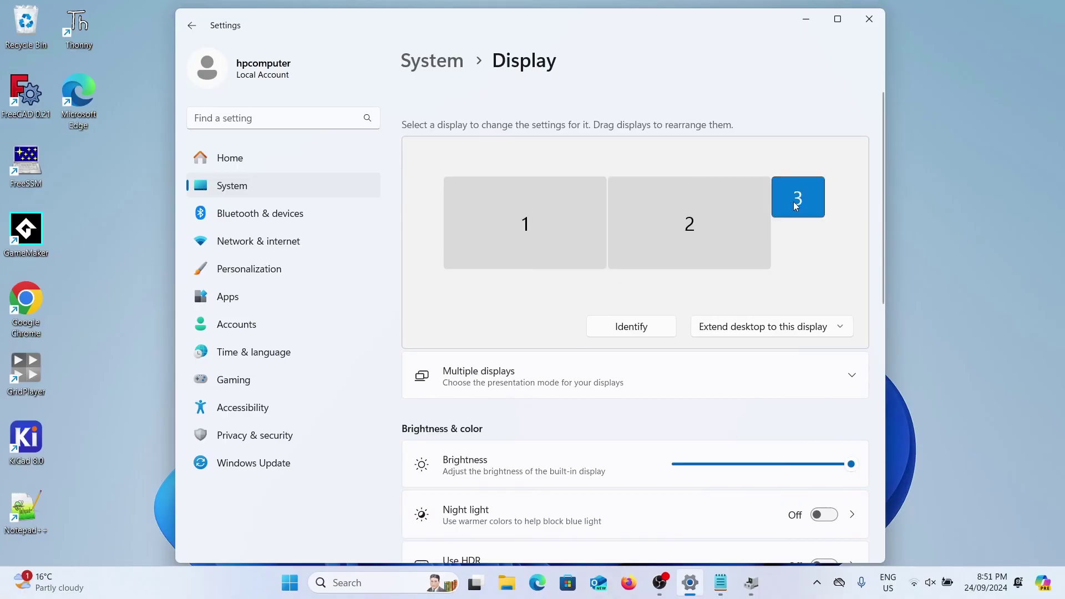
scroll(516, 341, "down", 5)
scroll(520, 348, "down", 3)
left_click(782, 199)
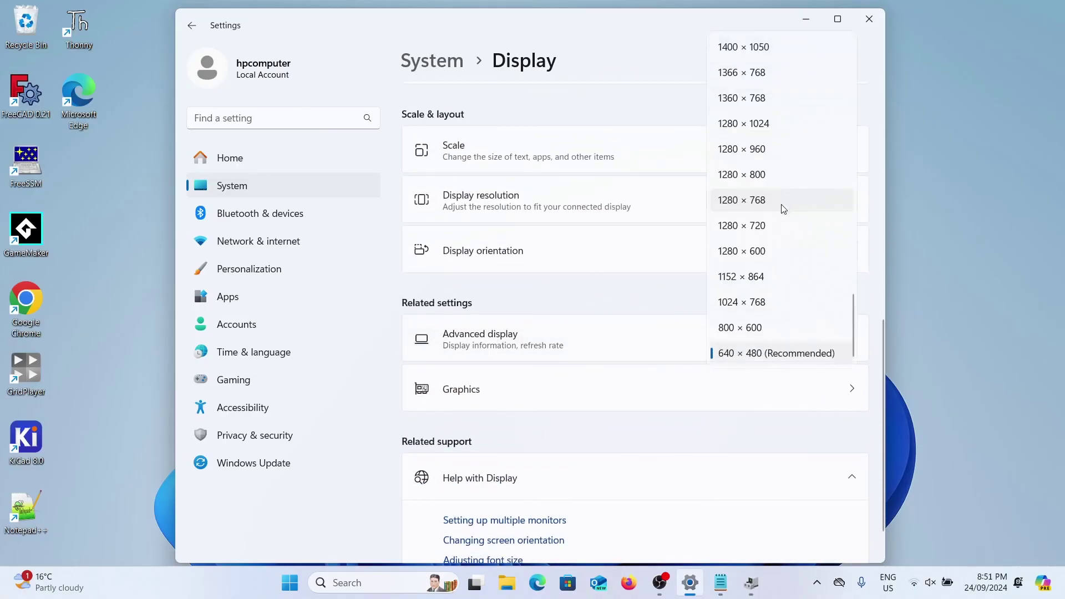
scroll(778, 111, "up", 2)
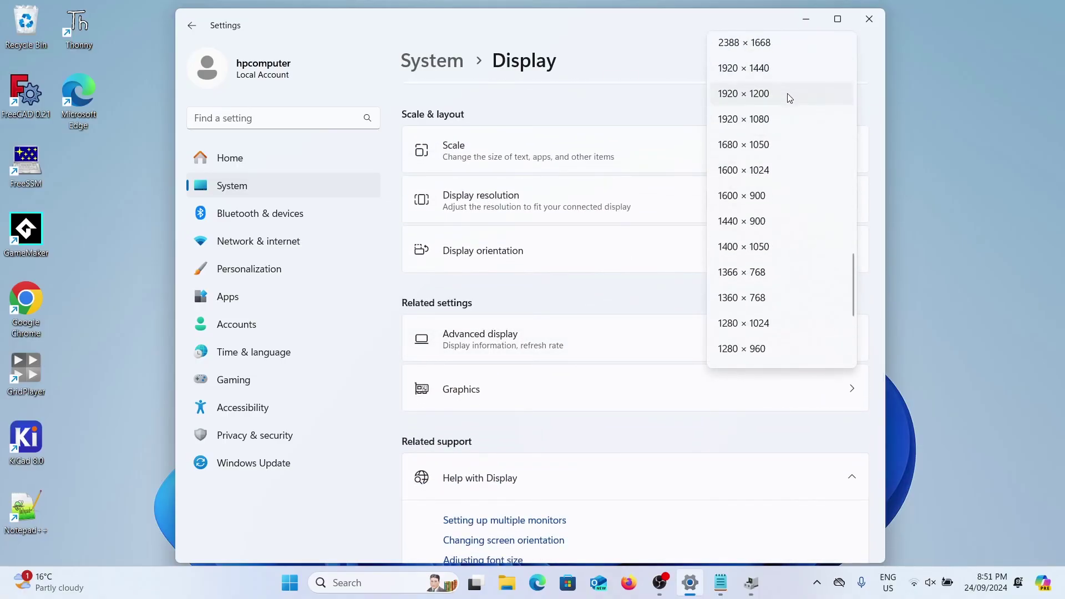
scroll(790, 102, "up", 1)
left_click(785, 164)
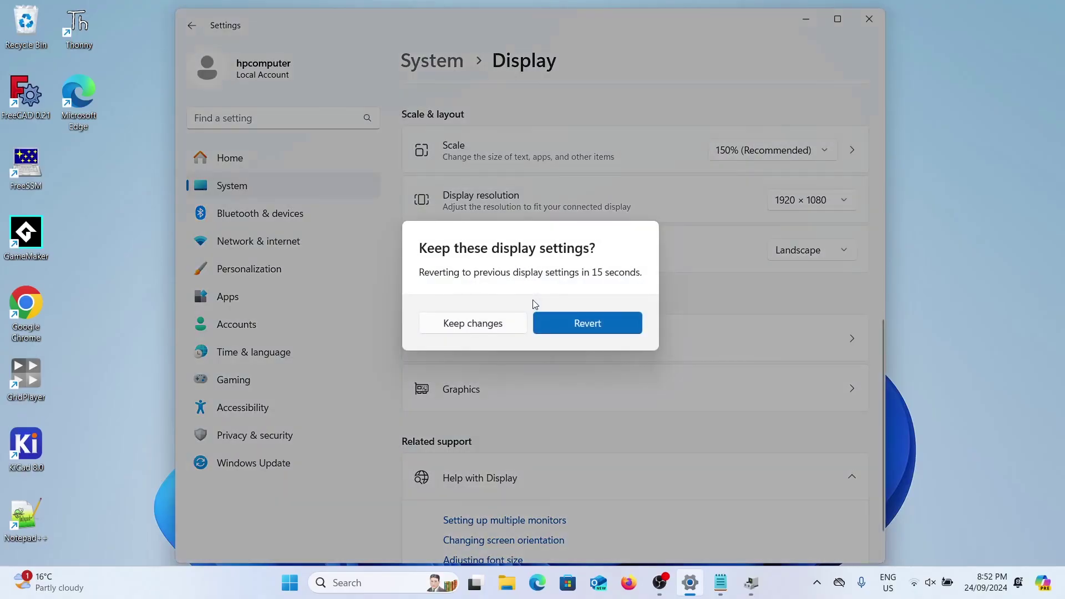
left_click(495, 326)
Turn on Use HDR for display 3
scroll(600, 326, "up", 8)
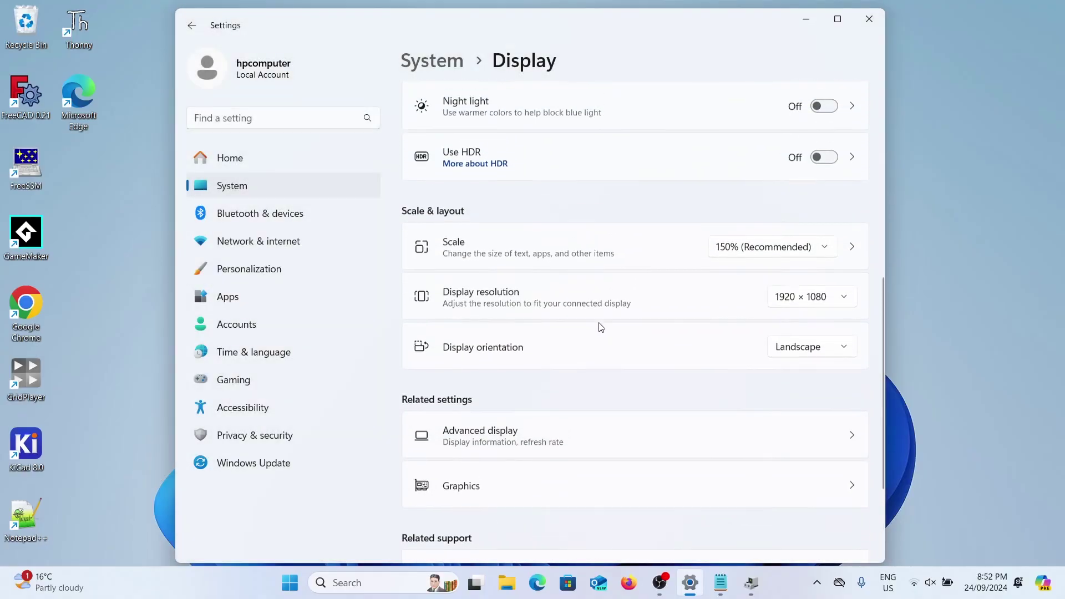
scroll(799, 255, "down", 2)
scroll(768, 268, "down", 2)
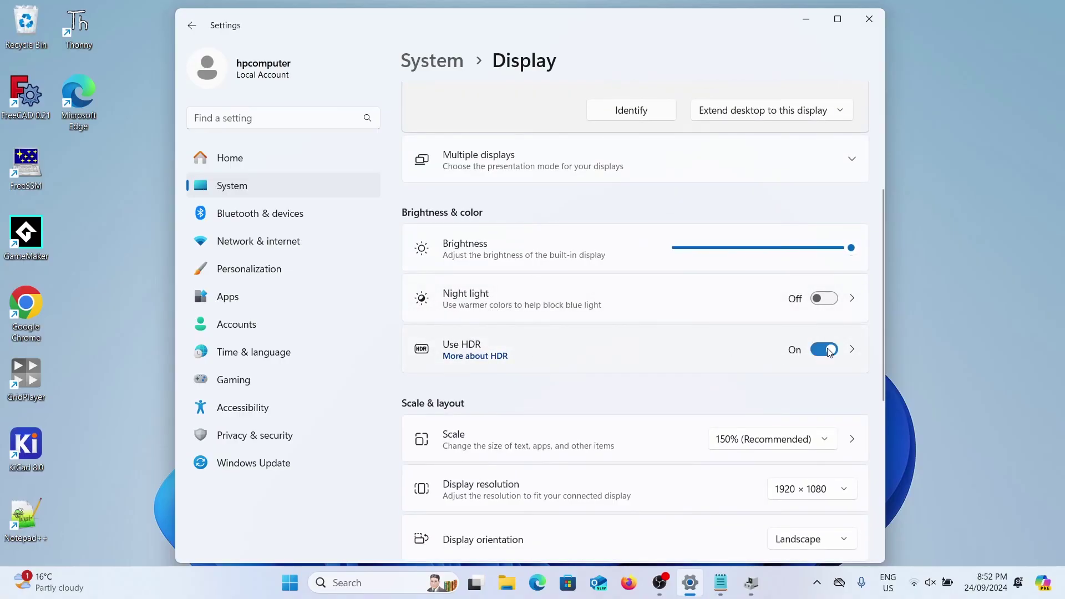
left_click(729, 352)
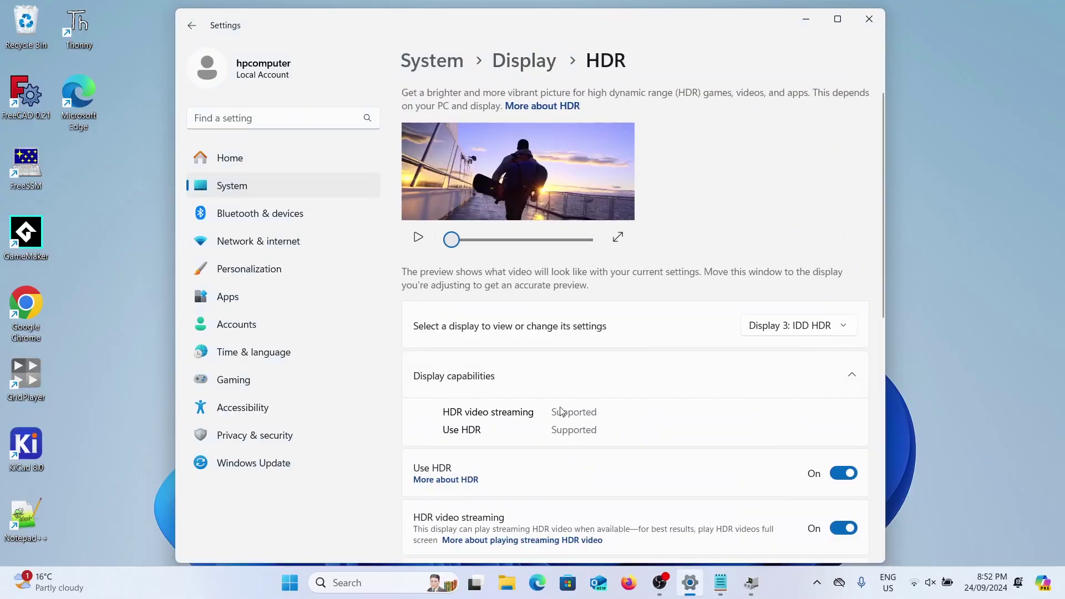
left_click(535, 64)
left_click(647, 244)
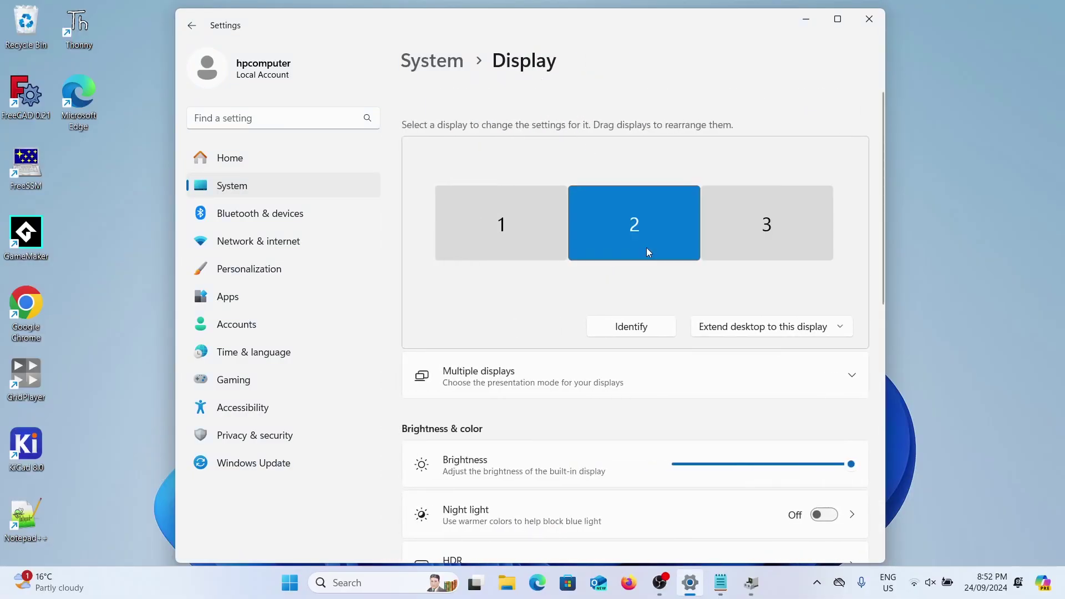
scroll(610, 277, "down", 1)
left_click(500, 150)
left_click(754, 153)
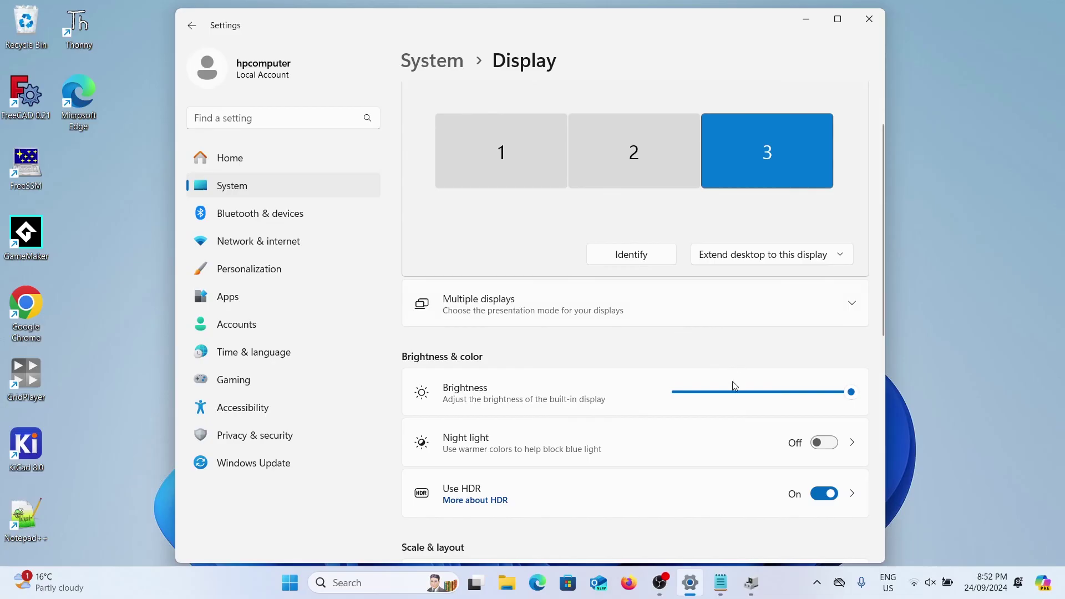